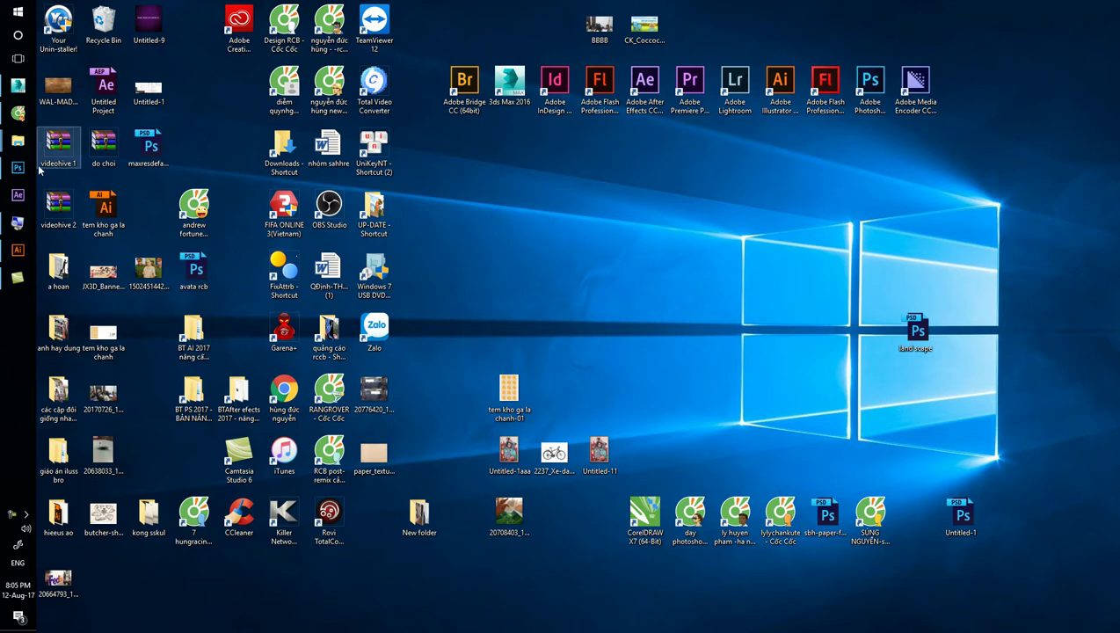
Step: From the chapter 3 Explorer window, open Align.ai in the '1 căn dóng - Align' folder in Illustrator
{"action": "mouse_move", "coordinate": [18, 141]}
{"action": "left_click", "coordinate": [99, 425]}
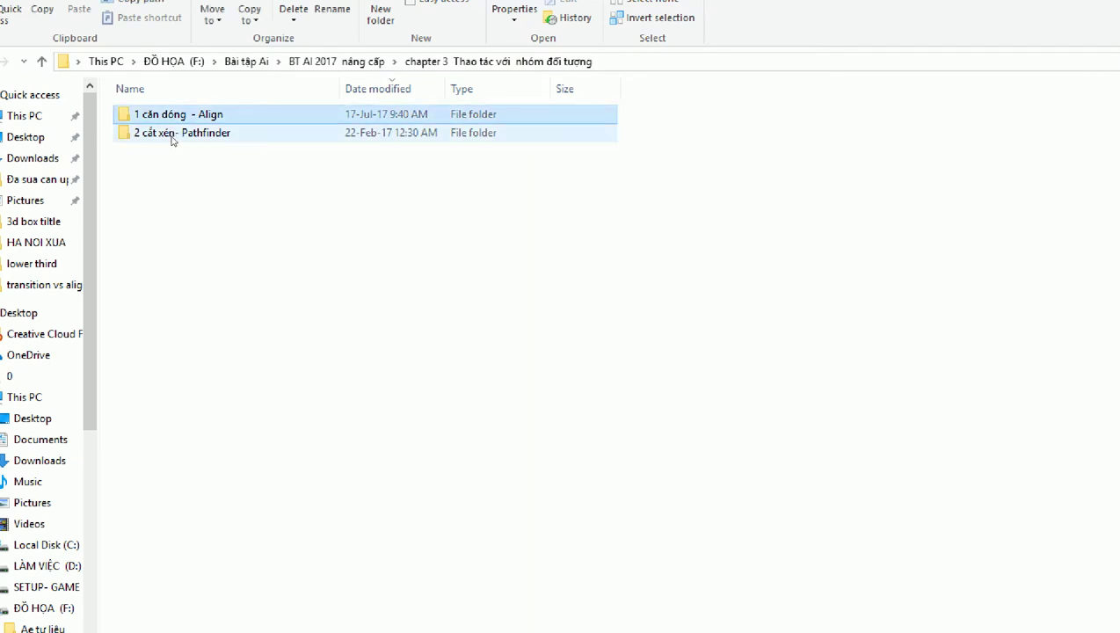
{"action": "left_click", "coordinate": [171, 136]}
{"action": "left_click", "coordinate": [165, 120]}
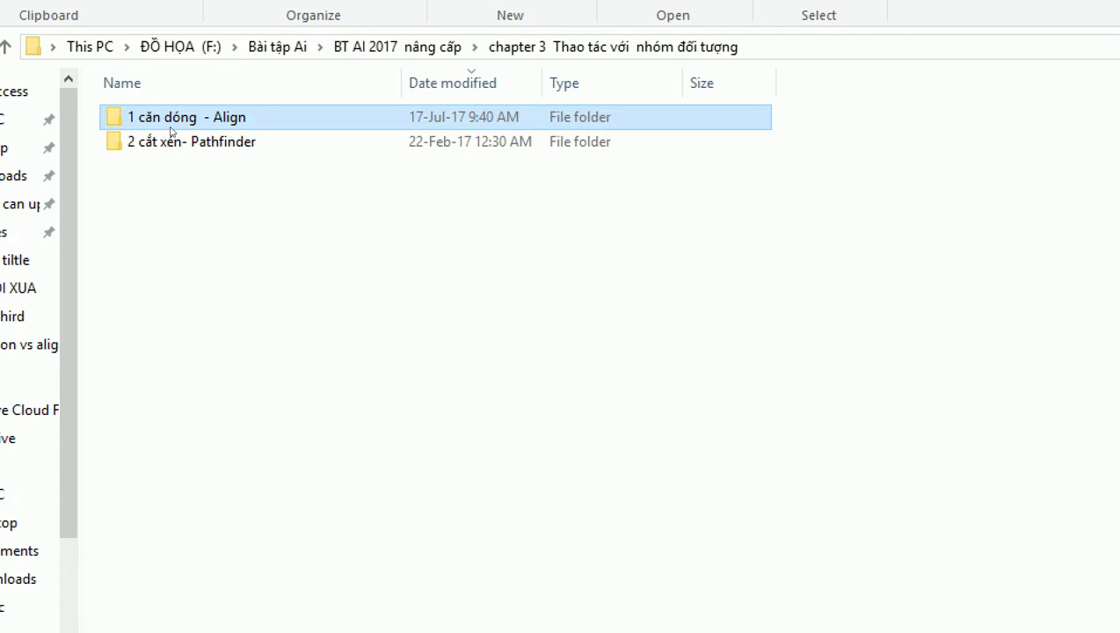
{"action": "double_click", "coordinate": [171, 131]}
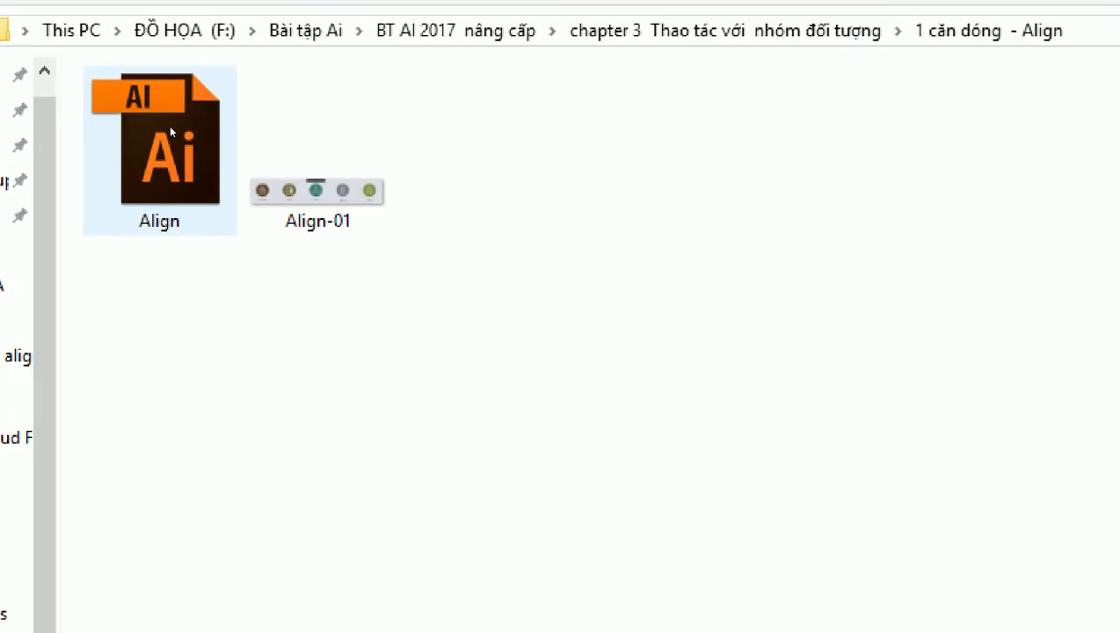
{"action": "key", "text": "super"}
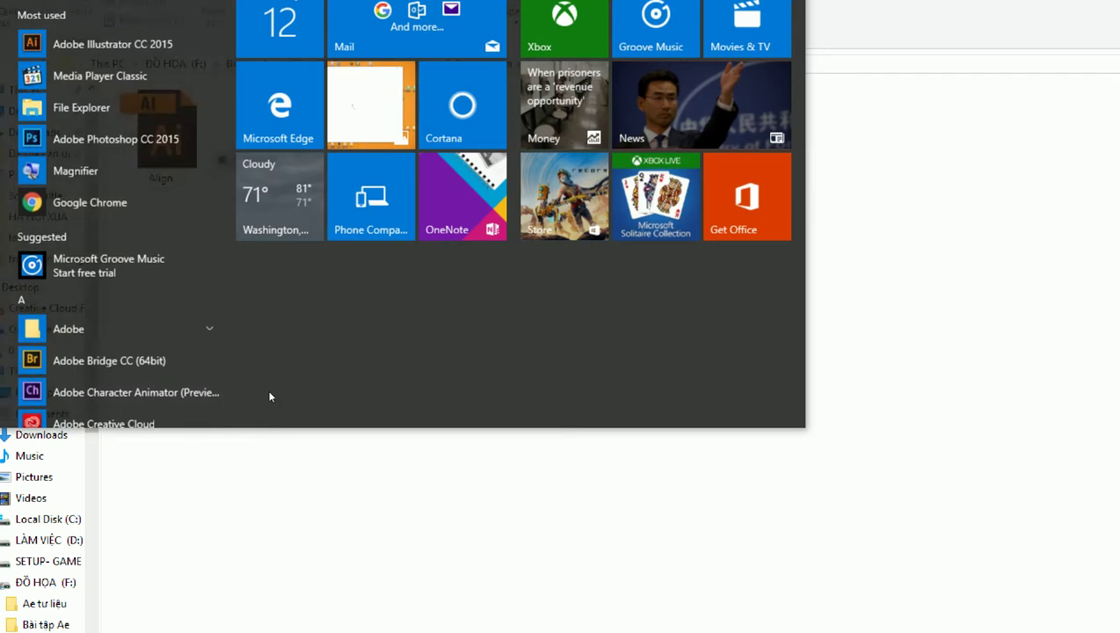
{"action": "key", "text": "Escape"}
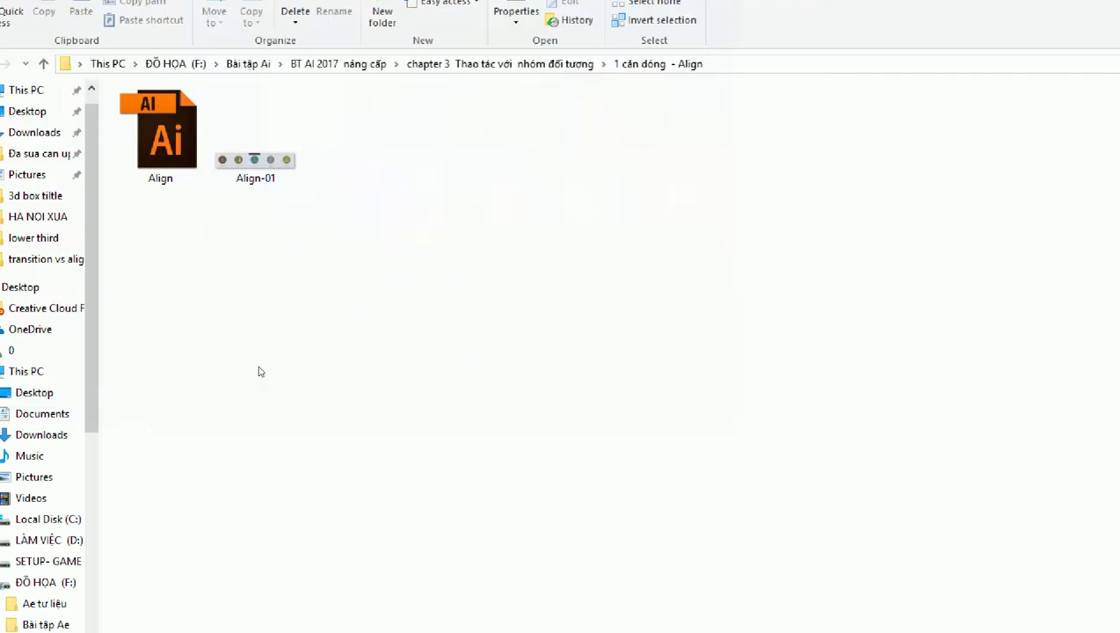
{"action": "double_click", "coordinate": [158, 137]}
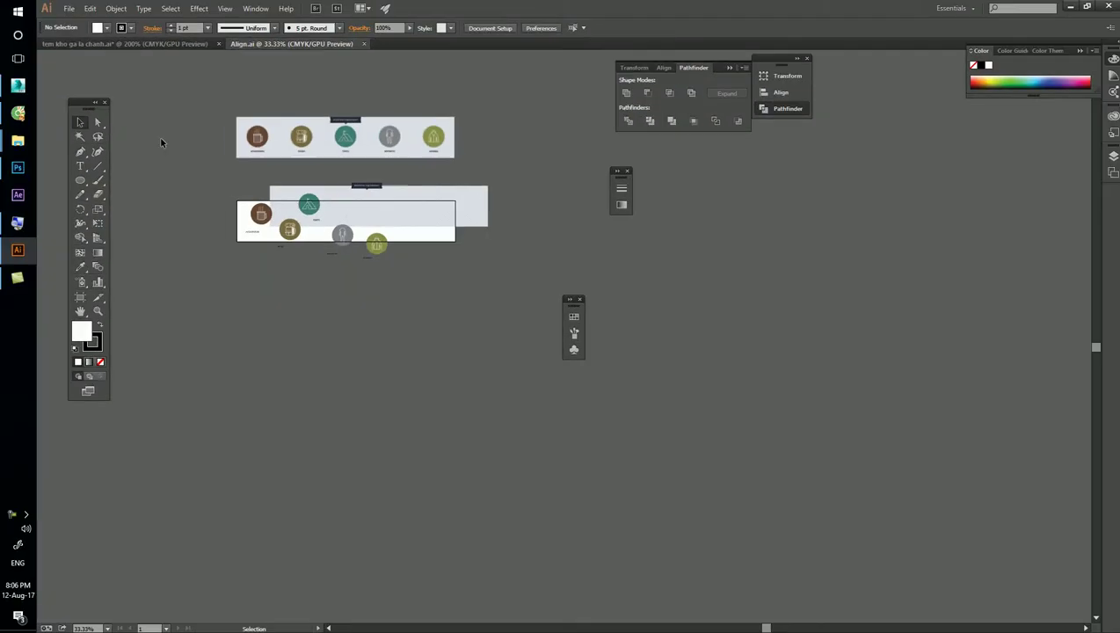
Step: Close both stray floating panels and dock the Transform/Align/Pathfinder group under the Color panel
{"action": "scroll", "coordinate": [275, 143], "scroll_direction": "up", "scroll_amount": 1}
{"action": "scroll", "coordinate": [571, 176], "scroll_direction": "up", "scroll_amount": 1}
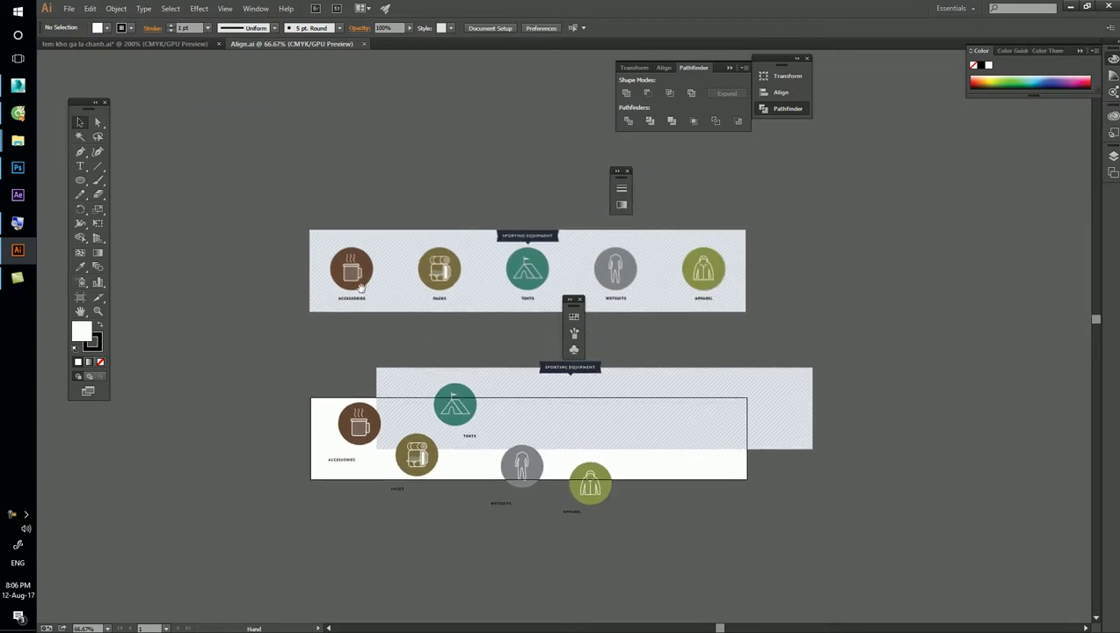
{"action": "left_click", "coordinate": [627, 171]}
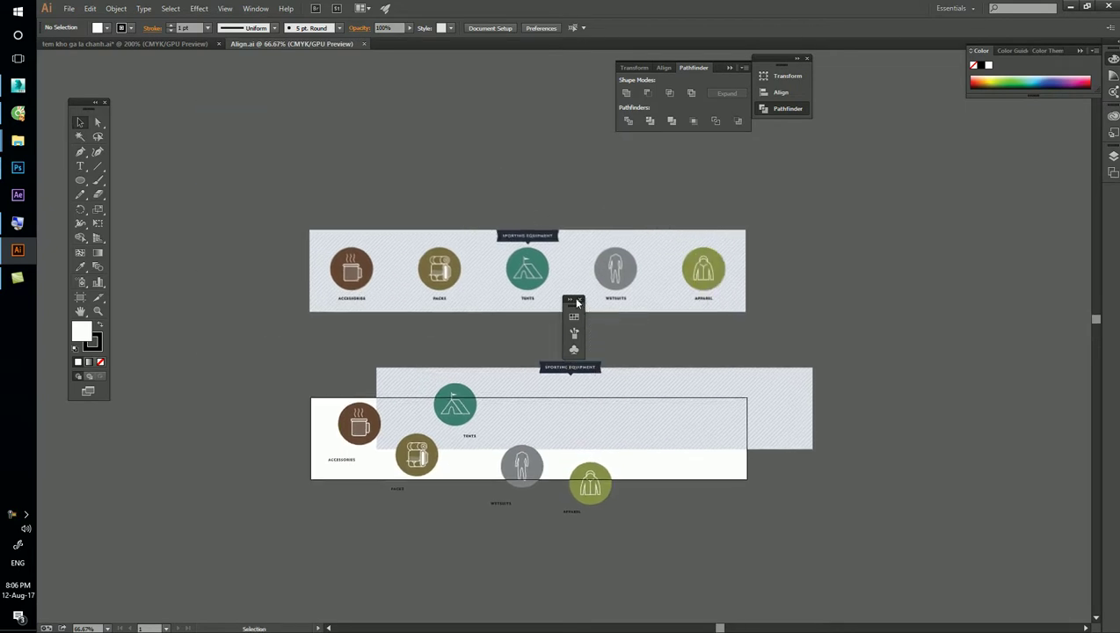
{"action": "left_click", "coordinate": [579, 300]}
{"action": "left_click_drag", "start_coordinate": [719, 68], "coordinate": [1072, 126]}
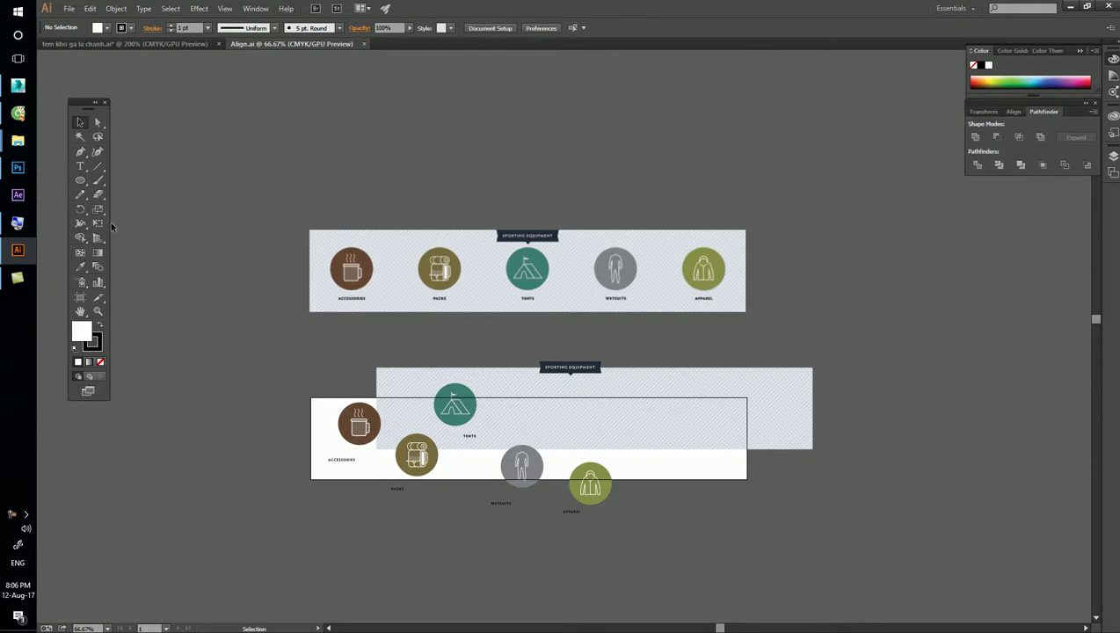
Step: Handwrite '- Art board' with the Paintbrush to the left of the artboards
{"action": "left_click", "coordinate": [98, 179]}
{"action": "left_click_drag", "start_coordinate": [246, 356], "coordinate": [312, 434]}
{"action": "scroll", "coordinate": [203, 353], "scroll_direction": "up", "scroll_amount": 2}
{"action": "mouse_move", "coordinate": [181, 289]}
{"action": "left_mouse_down"}
{"action": "mouse_move", "coordinate": [173, 356]}
{"action": "mouse_move", "coordinate": [233, 337]}
{"action": "left_mouse_up"}
{"action": "left_click_drag", "start_coordinate": [159, 330], "coordinate": [256, 314]}
{"action": "mouse_move", "coordinate": [239, 255]}
{"action": "left_mouse_down"}
{"action": "mouse_move", "coordinate": [255, 309]}
{"action": "mouse_move", "coordinate": [269, 274]}
{"action": "left_mouse_up"}
{"action": "left_click_drag", "start_coordinate": [283, 216], "coordinate": [314, 310]}
{"action": "left_click_drag", "start_coordinate": [309, 270], "coordinate": [315, 302]}
{"action": "mouse_move", "coordinate": [350, 267]}
{"action": "left_mouse_down"}
{"action": "mouse_move", "coordinate": [391, 290]}
{"action": "mouse_move", "coordinate": [429, 287]}
{"action": "left_mouse_up"}
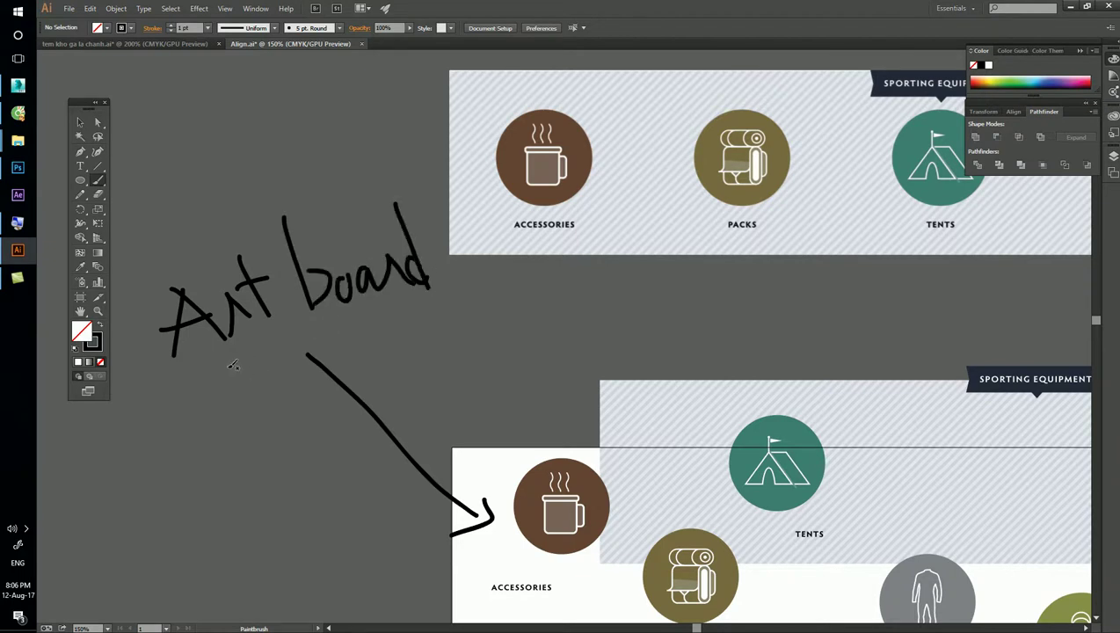
{"action": "left_click_drag", "start_coordinate": [130, 370], "coordinate": [151, 369]}
{"action": "scroll", "coordinate": [462, 449], "scroll_direction": "down", "scroll_amount": 1}
{"action": "scroll", "coordinate": [470, 431], "scroll_direction": "down", "scroll_amount": 1}
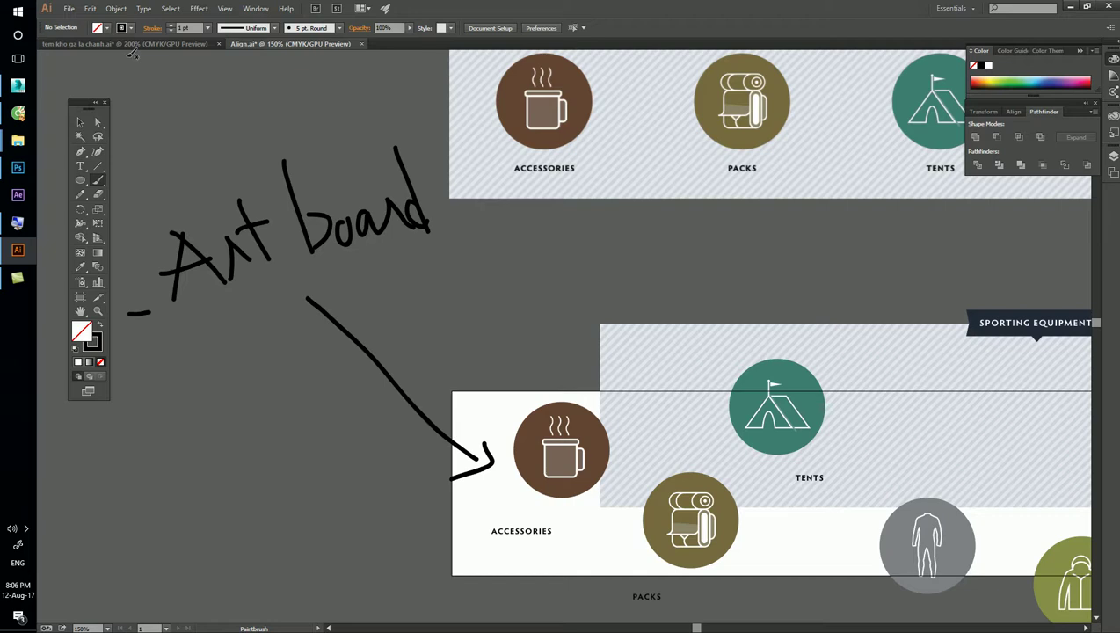
Step: Scribble 'nháp' and 'gi' below the note, then undo those strokes
{"action": "left_click_drag", "start_coordinate": [165, 369], "coordinate": [181, 418]}
{"action": "mouse_move", "coordinate": [192, 355]}
{"action": "left_mouse_down"}
{"action": "mouse_move", "coordinate": [225, 390]}
{"action": "mouse_move", "coordinate": [273, 407]}
{"action": "left_mouse_up"}
{"action": "mouse_move", "coordinate": [269, 352]}
{"action": "left_mouse_down"}
{"action": "mouse_move", "coordinate": [282, 369]}
{"action": "mouse_move", "coordinate": [241, 359]}
{"action": "left_mouse_up"}
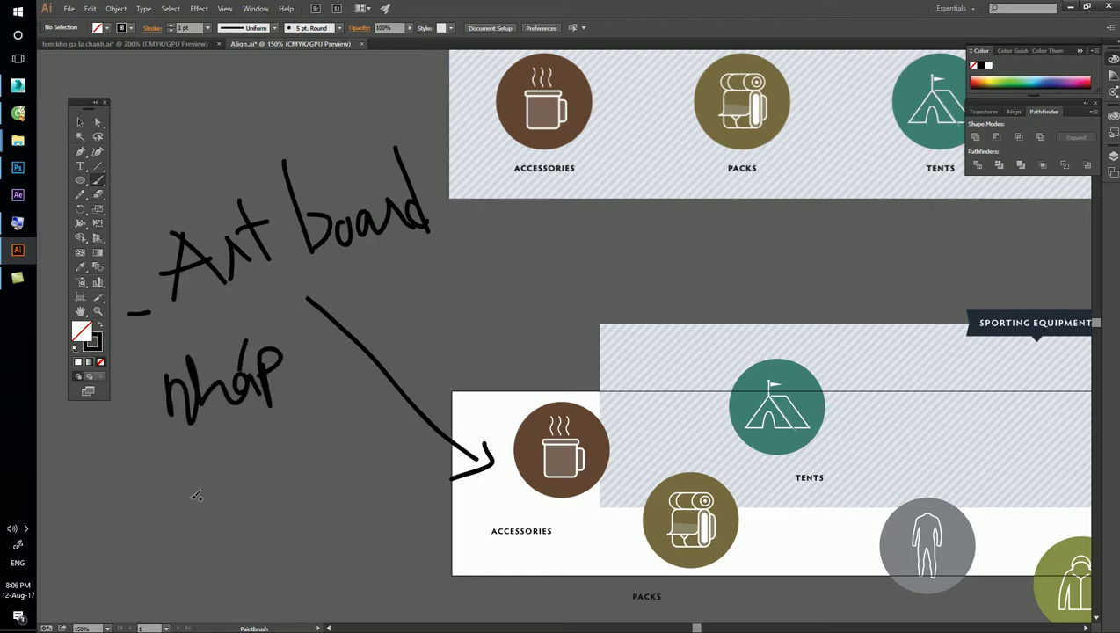
{"action": "left_click_drag", "start_coordinate": [162, 442], "coordinate": [283, 406]}
{"action": "key", "text": "ctrl+z"}
{"action": "left_click_drag", "start_coordinate": [218, 443], "coordinate": [239, 484]}
{"action": "left_click_drag", "start_coordinate": [258, 441], "coordinate": [257, 462]}
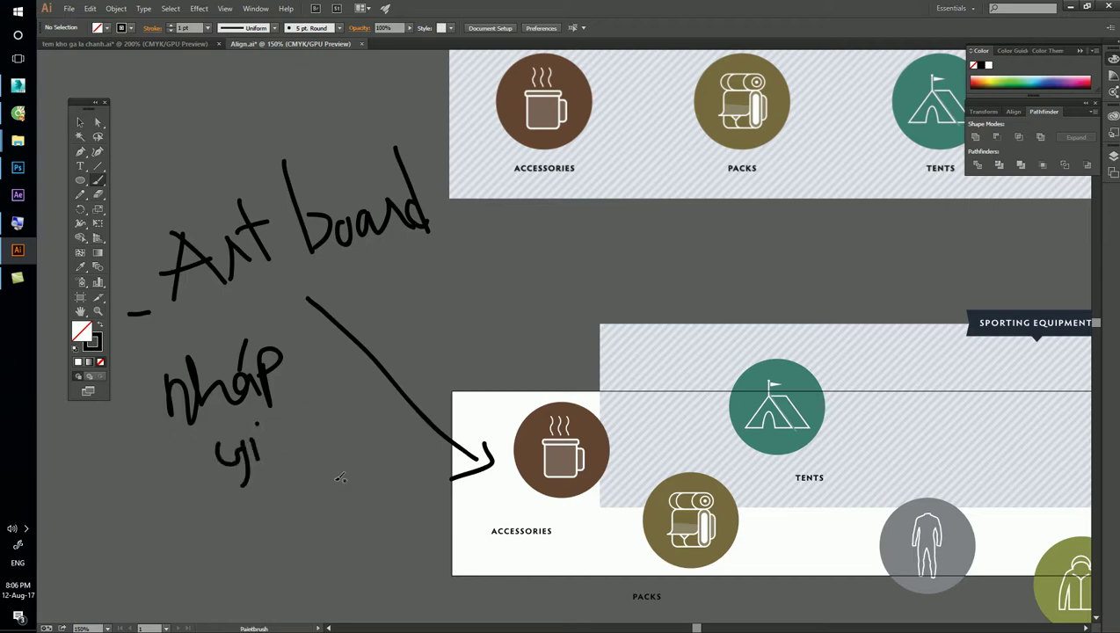
{"action": "key", "text": "v"}
{"action": "key", "text": "ctrl+z"}
{"action": "key", "text": "ctrl+z"}
{"action": "key", "text": "ctrl+z"}
{"action": "key", "text": "ctrl+z"}
{"action": "key", "text": "ctrl+z"}
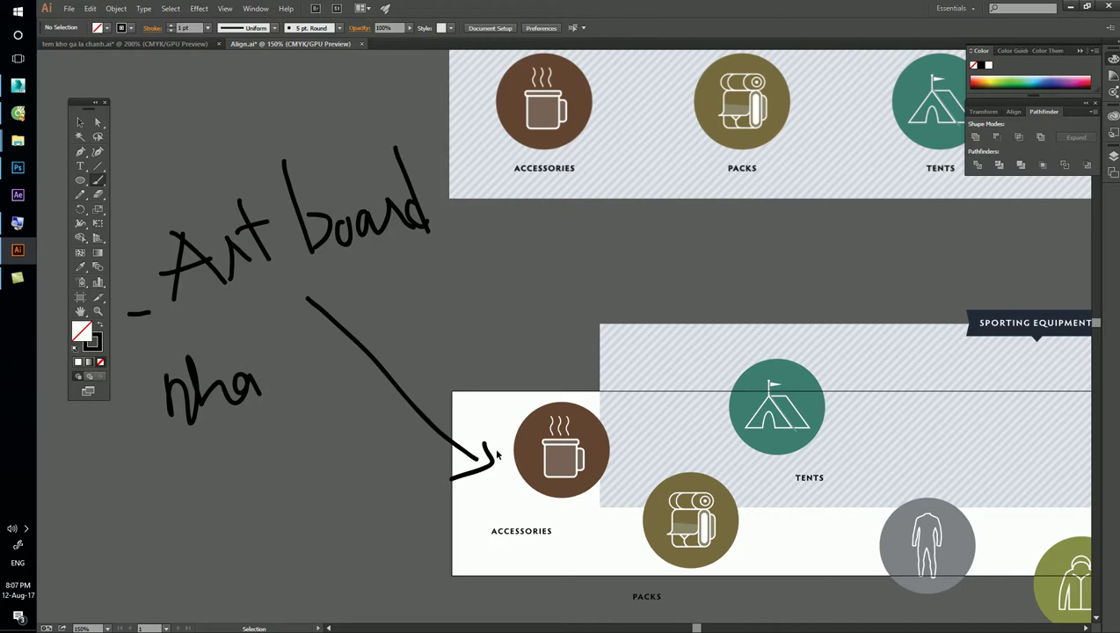
{"action": "key", "text": "ctrl+z"}
{"action": "key", "text": "b"}
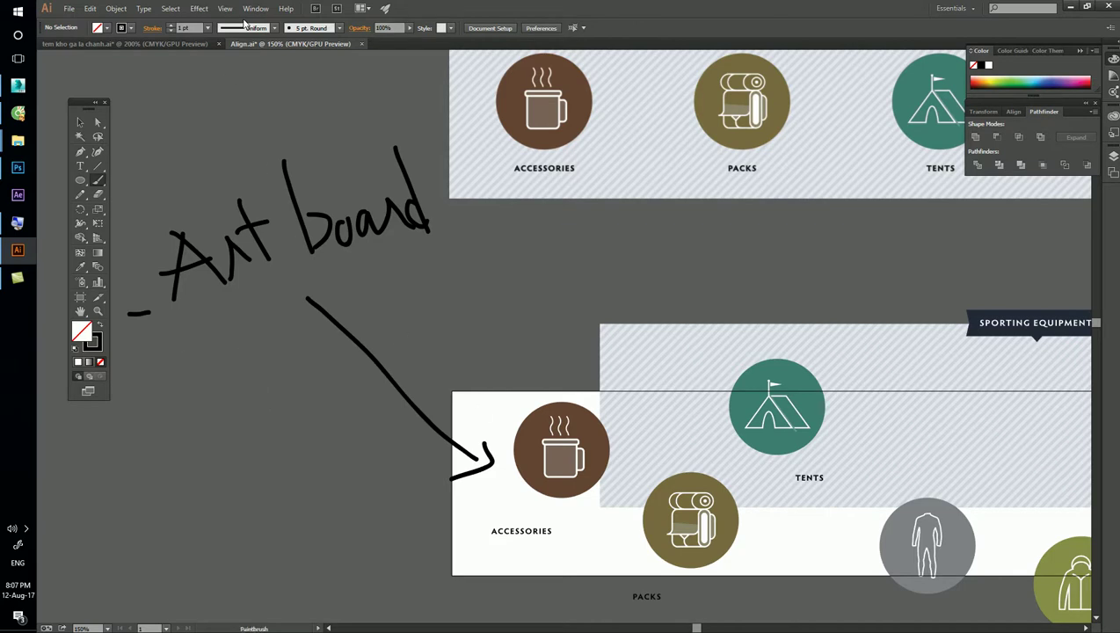
Step: Toggle Overprint Preview with Ctrl+Alt+Shift+Y, ending with the Selection tool active
{"action": "key", "text": "ctrl+alt+shift+y"}
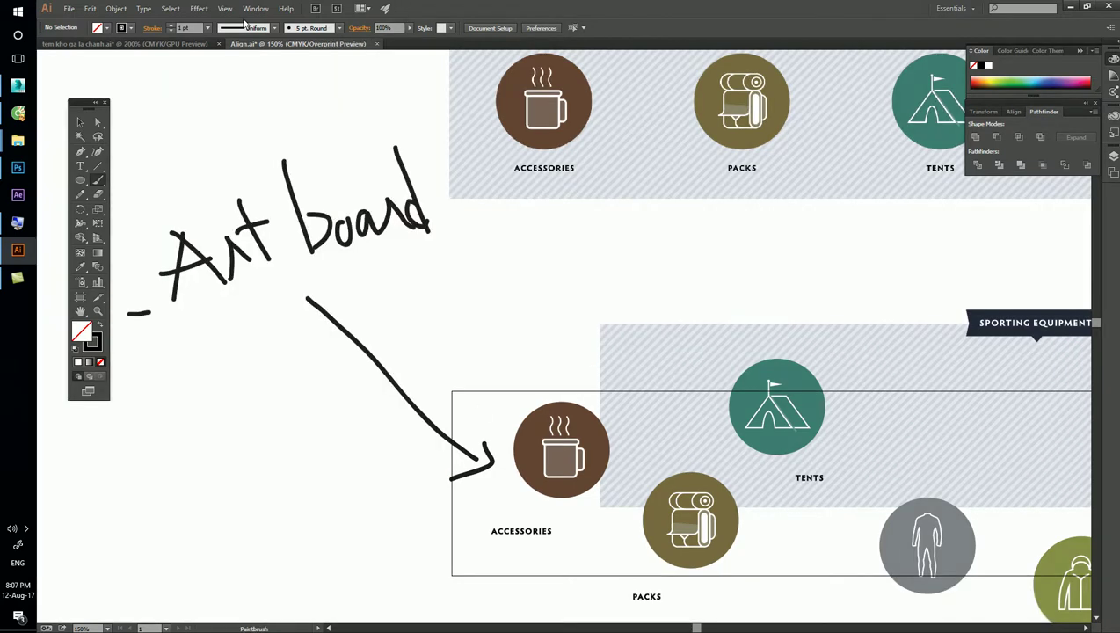
{"action": "key", "text": "ctrl+alt+shift+y"}
{"action": "key", "text": "ctrl+alt+shift+y"}
{"action": "key", "text": "ctrl+alt+shift+y"}
{"action": "key", "text": "ctrl+alt+shift+y"}
{"action": "key", "text": "ctrl+alt+shift+y"}
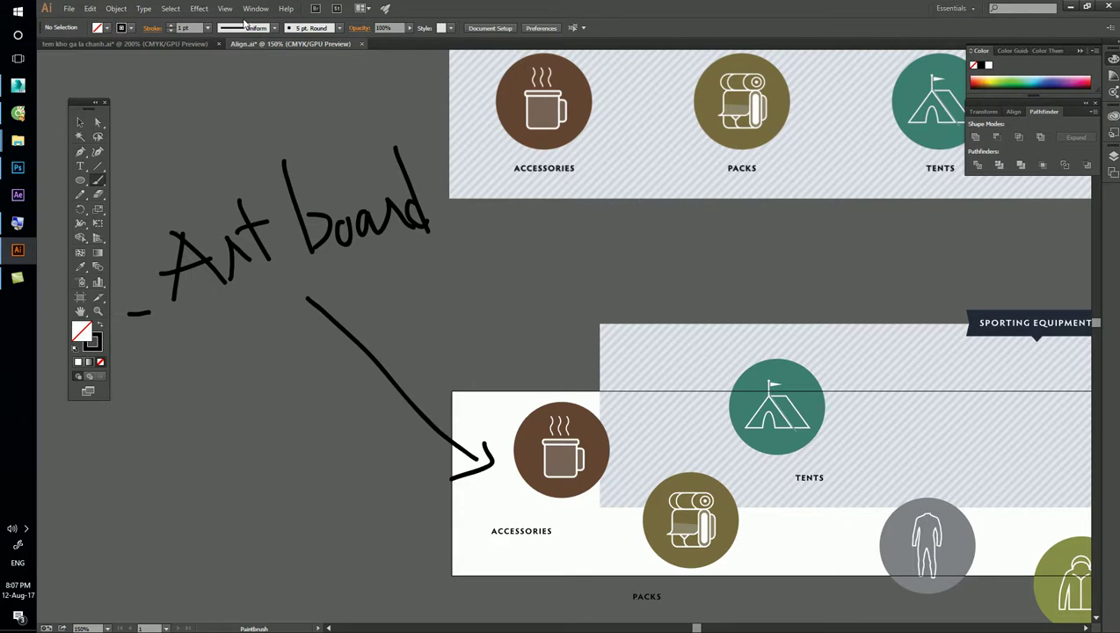
{"action": "key", "text": "ctrl+alt+shift+y"}
{"action": "key", "text": "ctrl+alt+shift+y"}
{"action": "key", "text": "ctrl+alt+shift+y"}
{"action": "key", "text": "ctrl+alt+shift+y"}
{"action": "key", "text": "ctrl+alt+shift+y"}
{"action": "key", "text": "ctrl+alt+shift+y"}
{"action": "key", "text": "ctrl+alt+shift+y"}
{"action": "key", "text": "ctrl+alt+shift+y"}
{"action": "key", "text": "v"}
Step: Draw a white-filled rectangle and place it beside the lower artboard
{"action": "left_click_drag", "start_coordinate": [80, 180], "coordinate": [110, 182]}
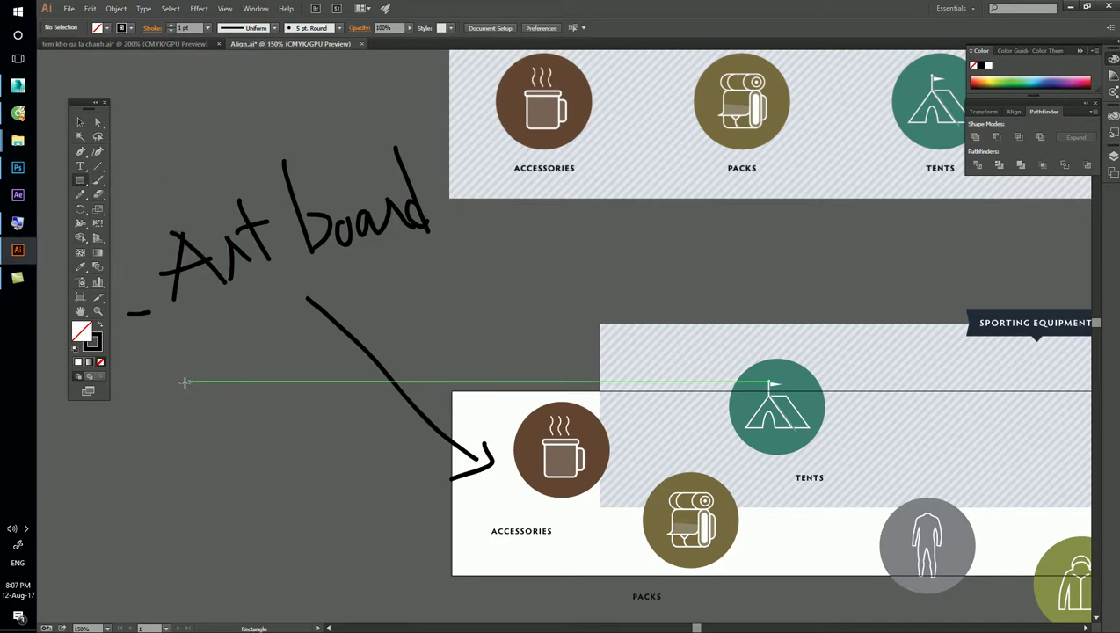
{"action": "left_click_drag", "start_coordinate": [156, 384], "coordinate": [386, 570]}
{"action": "key", "text": "v"}
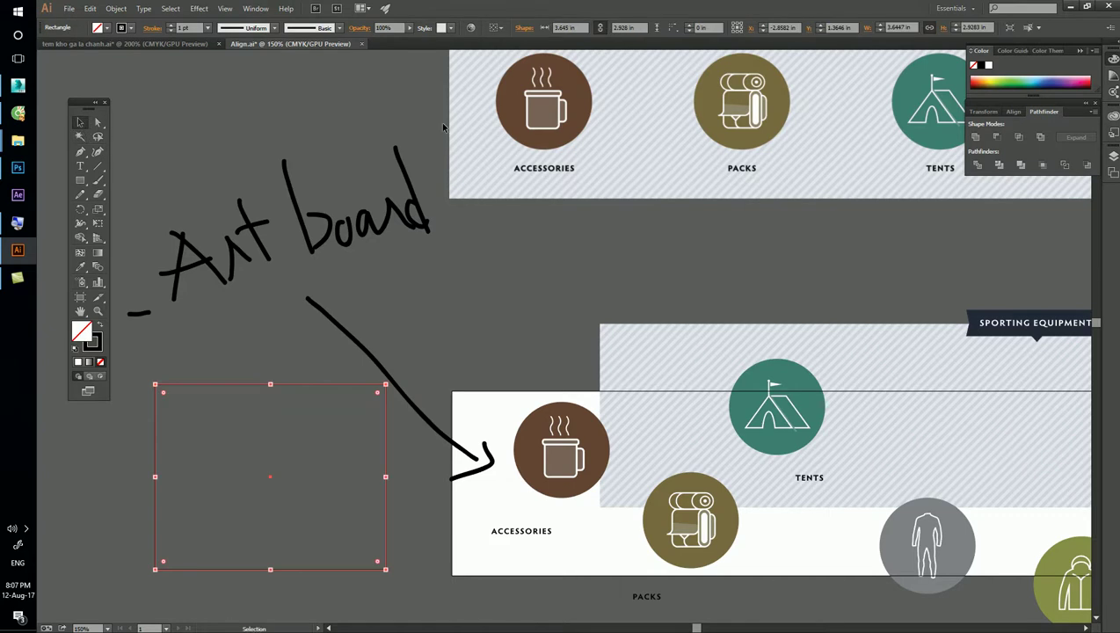
{"action": "key", "text": "d"}
{"action": "mouse_move", "coordinate": [261, 429]}
{"action": "left_mouse_down"}
{"action": "mouse_move", "coordinate": [261, 413]}
{"action": "mouse_move", "coordinate": [230, 470]}
{"action": "left_mouse_up"}
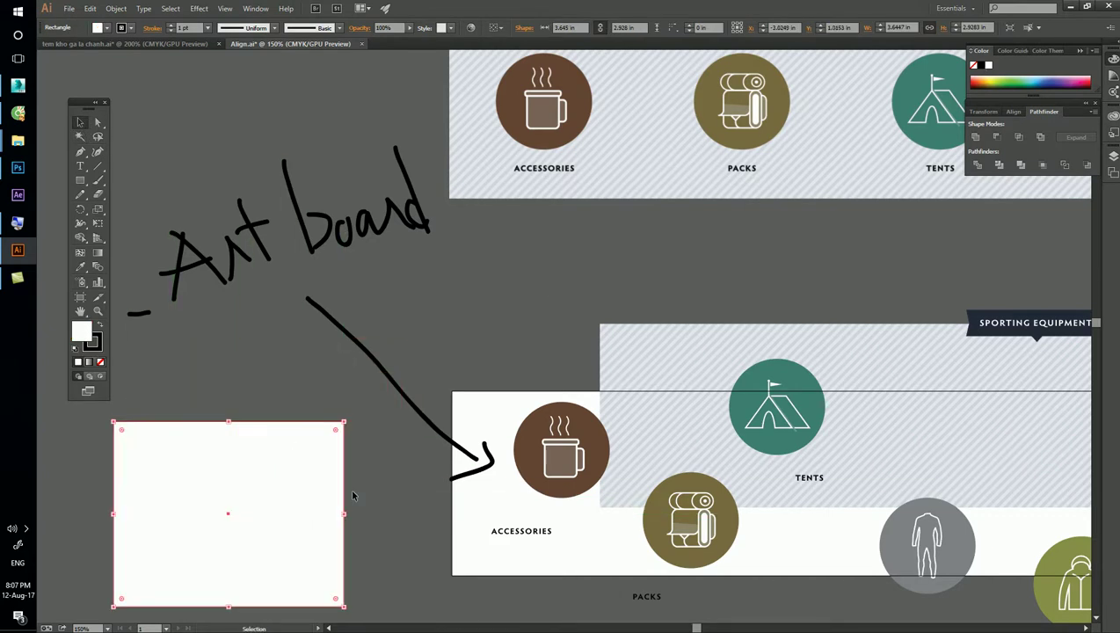
{"action": "left_click", "coordinate": [481, 517]}
{"action": "left_click_drag", "start_coordinate": [225, 528], "coordinate": [268, 495]}
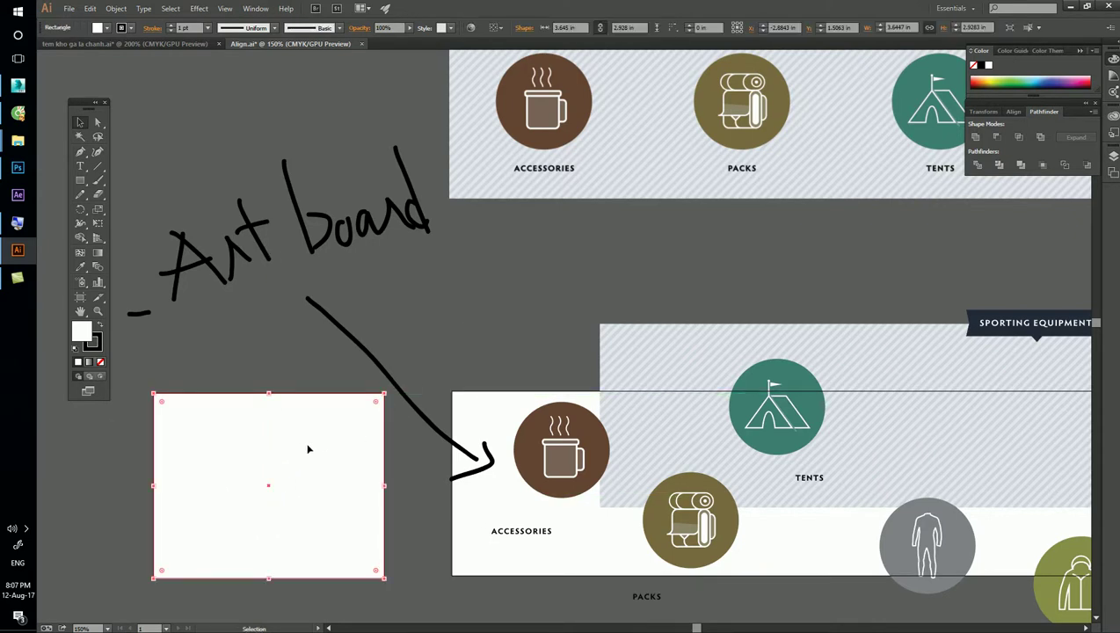
Step: Lock the white rectangle and confirm it can no longer be selected
{"action": "key", "text": "ctrl+shift+a"}
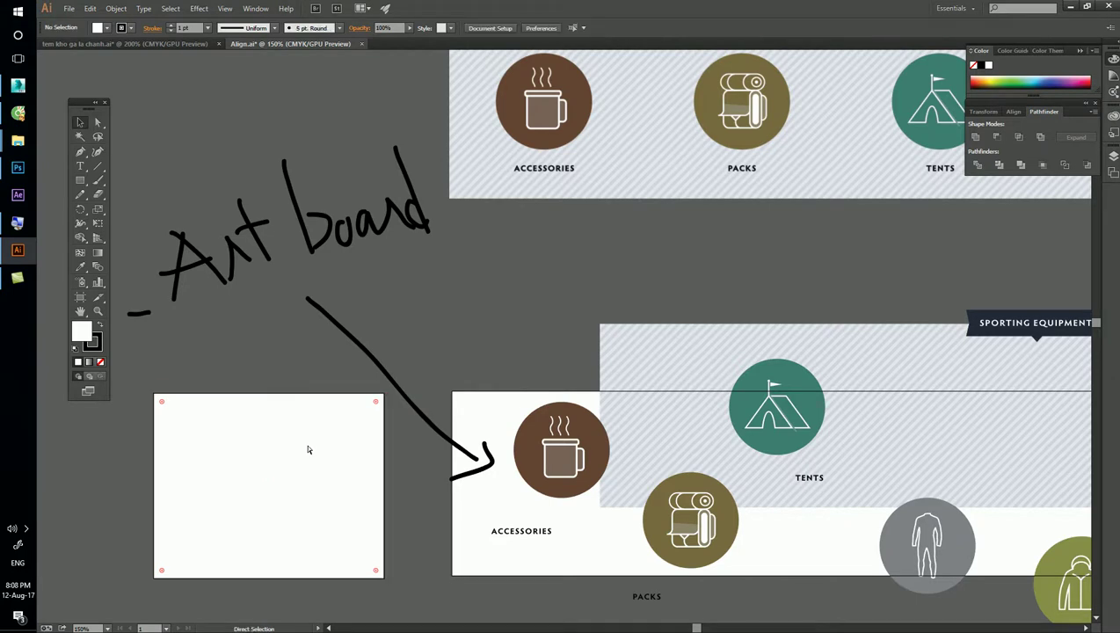
{"action": "left_click_drag", "start_coordinate": [220, 396], "coordinate": [300, 500]}
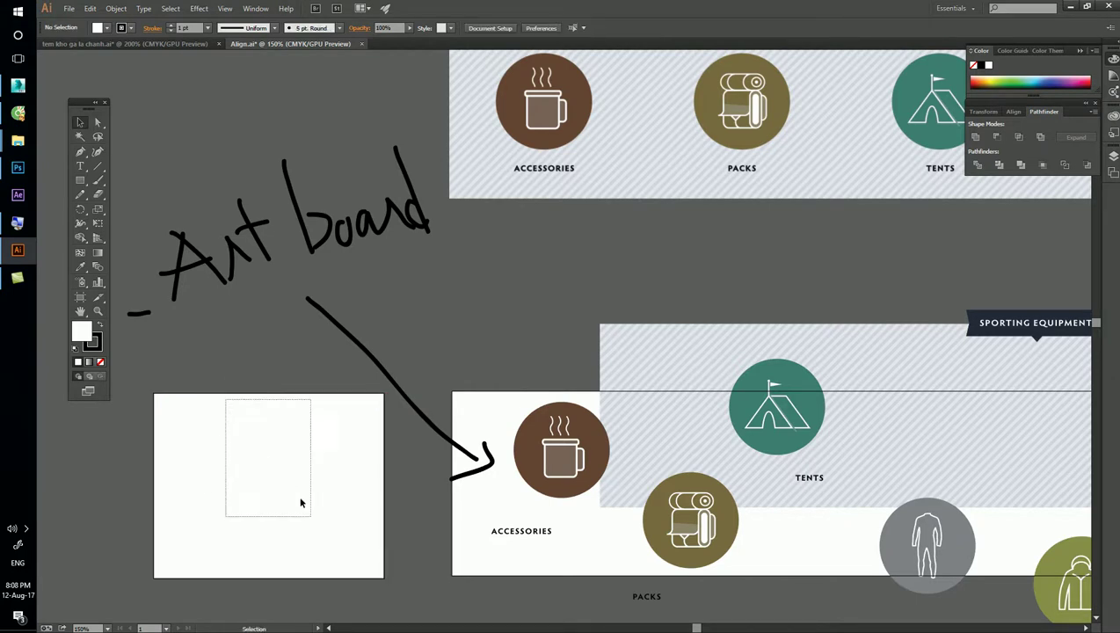
{"action": "left_click_drag", "start_coordinate": [197, 402], "coordinate": [284, 534]}
{"action": "left_click_drag", "start_coordinate": [249, 448], "coordinate": [208, 529]}
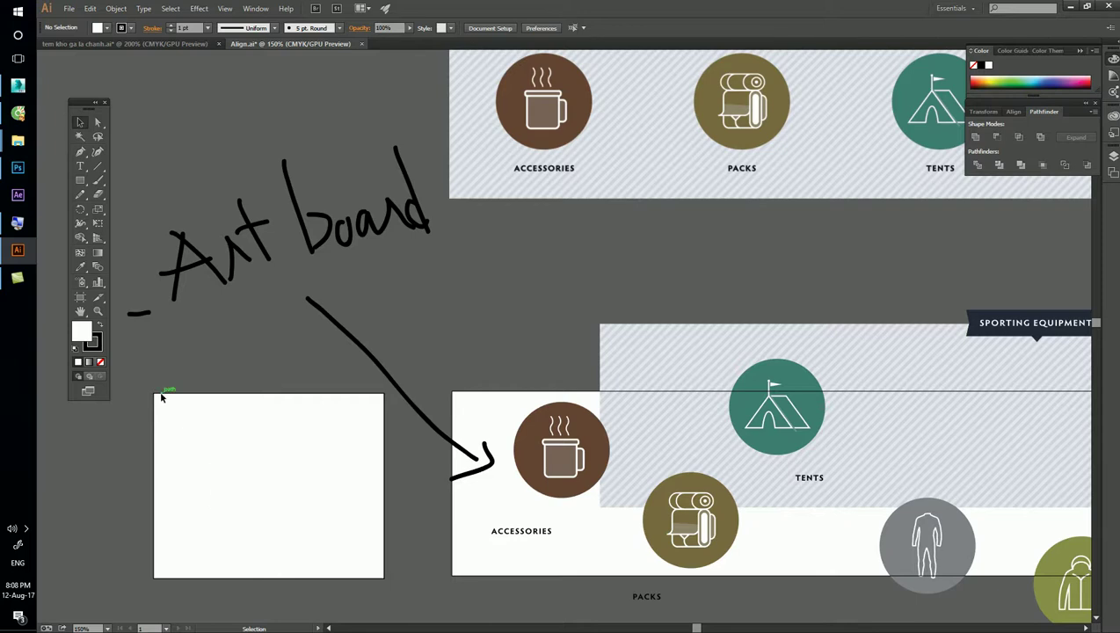
{"action": "left_click", "coordinate": [116, 8]}
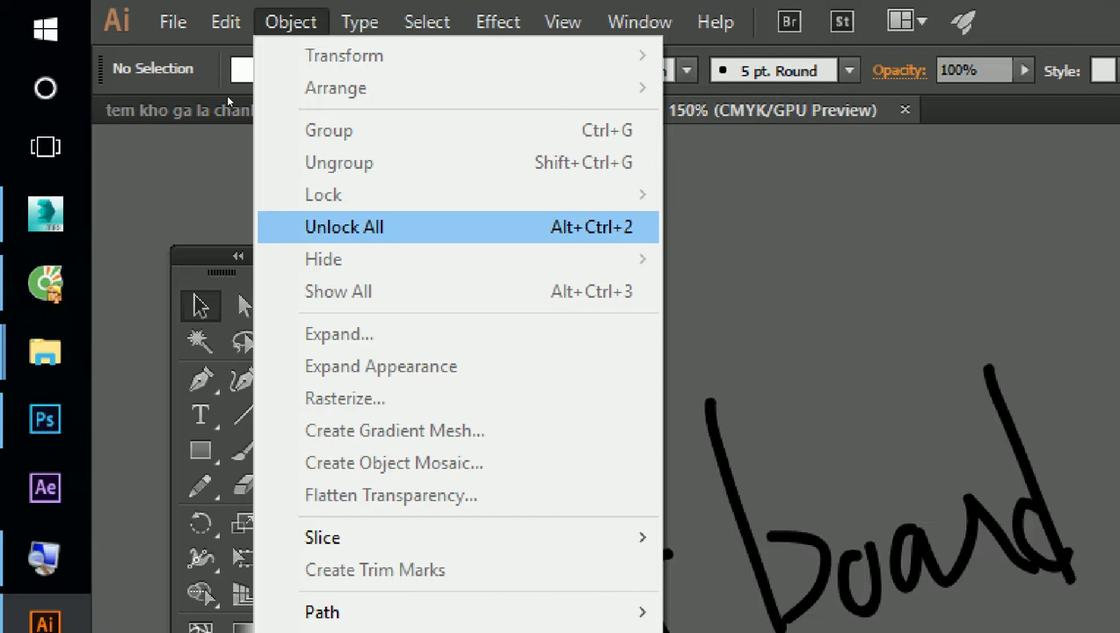
Step: Browse the Object menu, then draw a small rectangle above the note and delete it
{"action": "key", "text": "Down"}
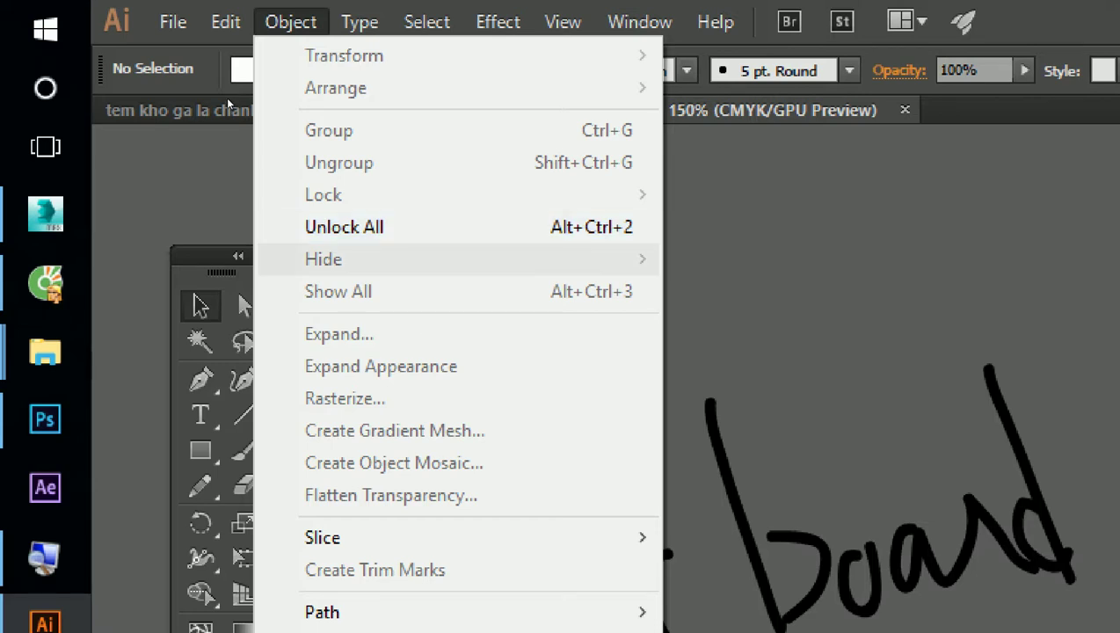
{"action": "key", "text": "Up"}
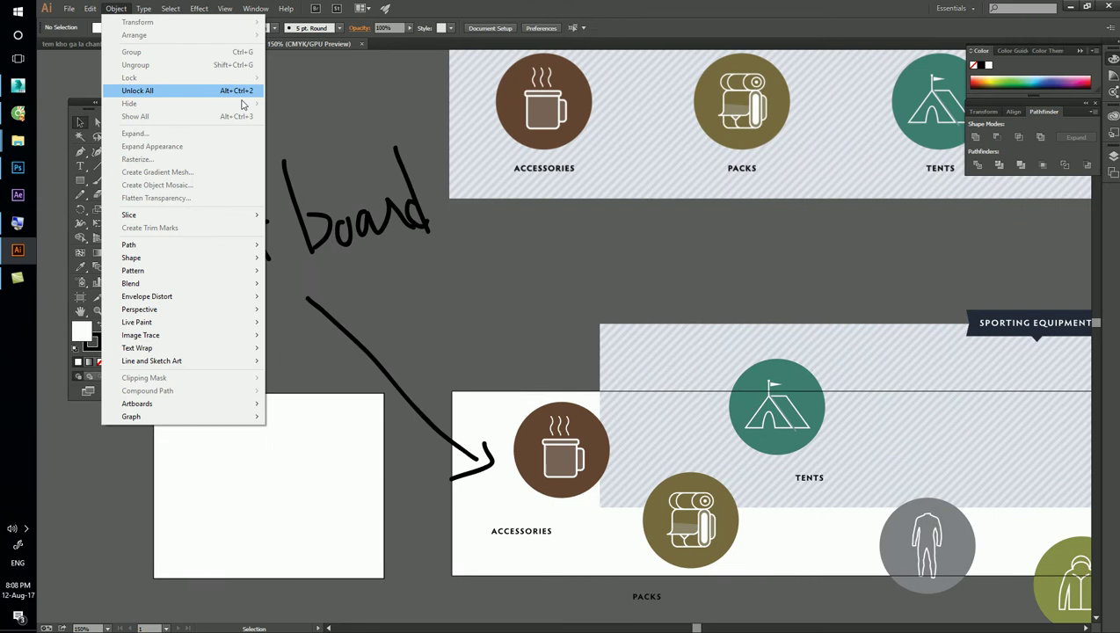
{"action": "left_click", "coordinate": [402, 205]}
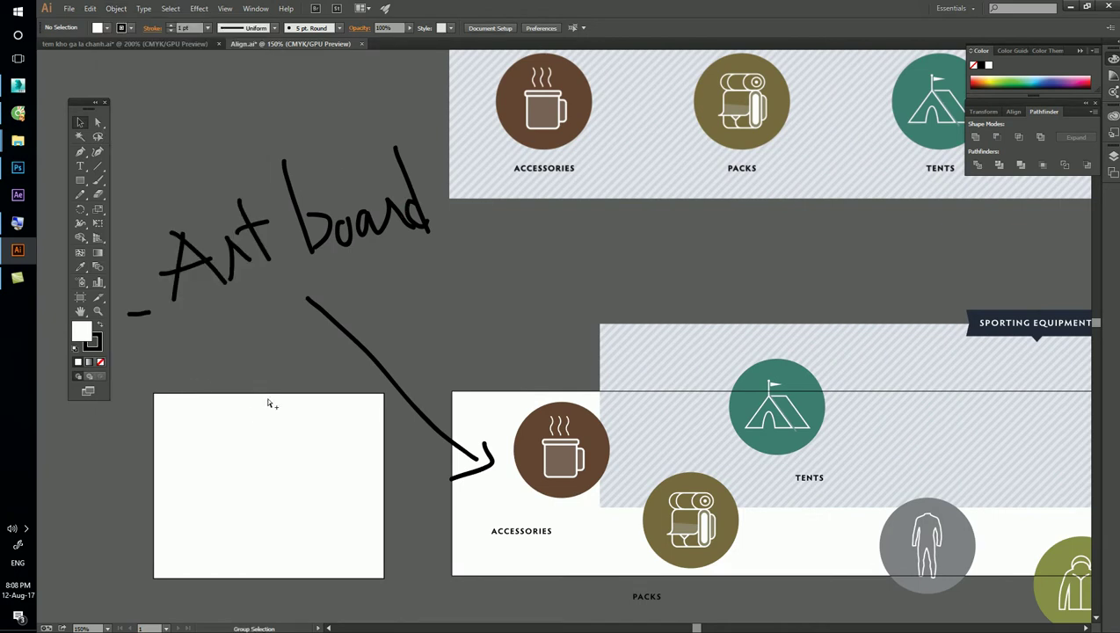
{"action": "left_click", "coordinate": [80, 180]}
{"action": "left_click_drag", "start_coordinate": [173, 134], "coordinate": [308, 199]}
{"action": "scroll", "coordinate": [211, 158], "scroll_direction": "up", "scroll_amount": 1}
{"action": "scroll", "coordinate": [211, 158], "scroll_direction": "up", "scroll_amount": 1}
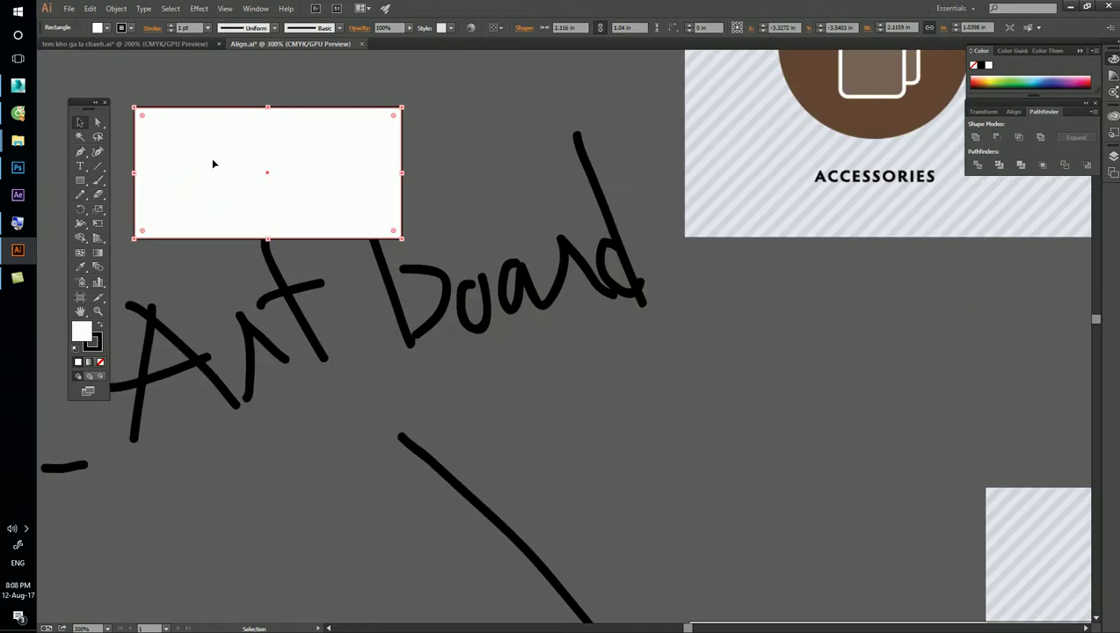
{"action": "key", "text": "Delete"}
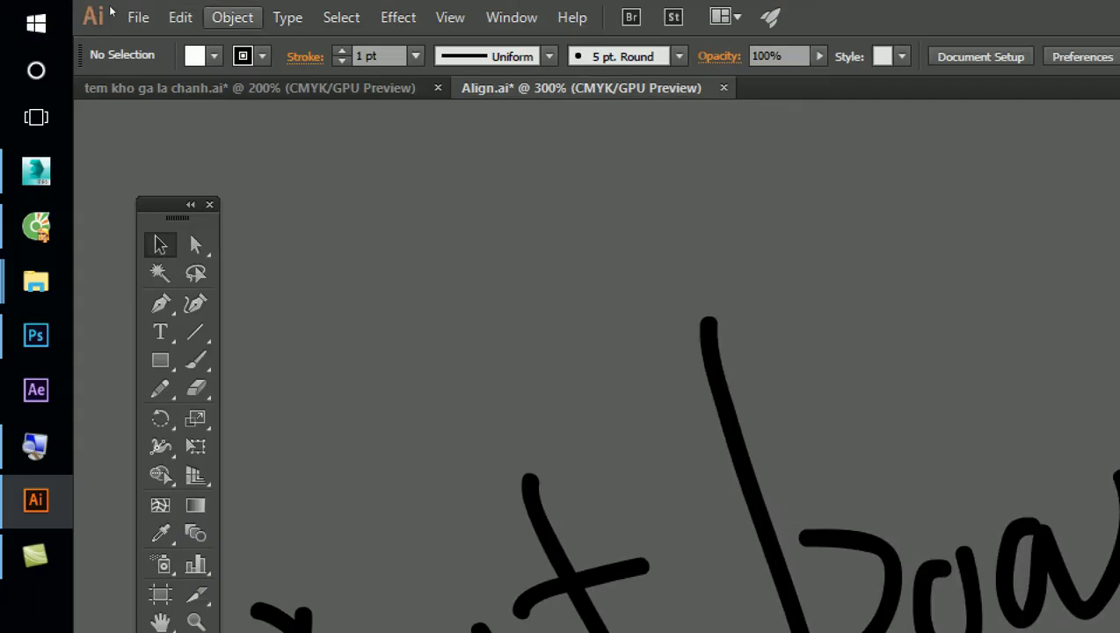
Step: Reopen the Object menu and highlight Unlock All
{"action": "left_click", "coordinate": [232, 16]}
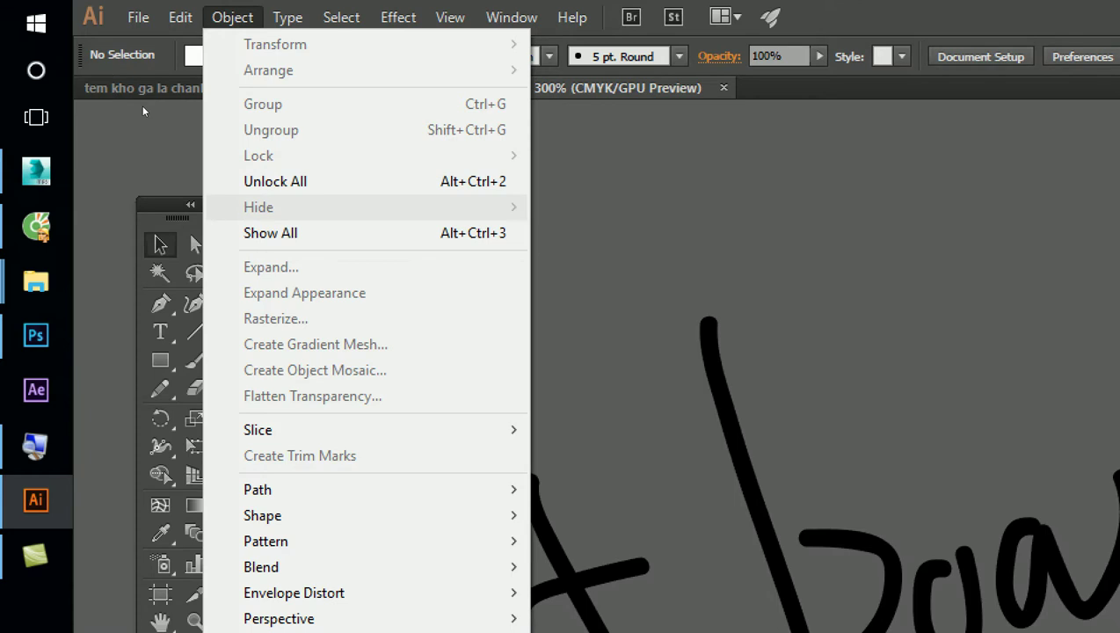
{"action": "key", "text": "Up"}
{"action": "key", "text": "Down"}
{"action": "key", "text": "Up"}
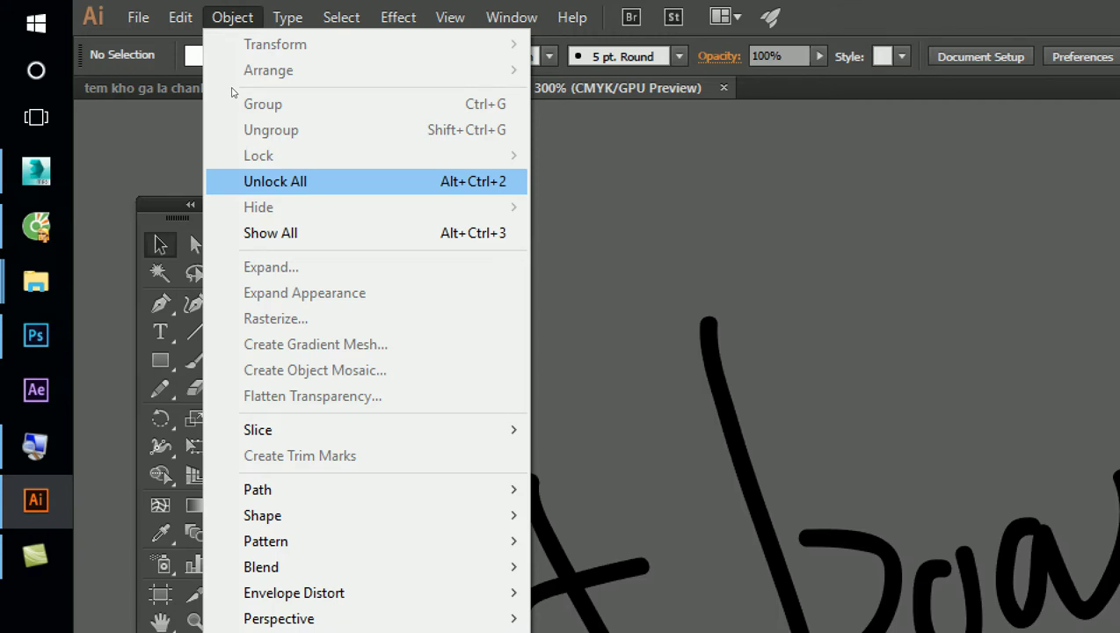
{"action": "key", "text": "Up"}
{"action": "key", "text": "Down"}
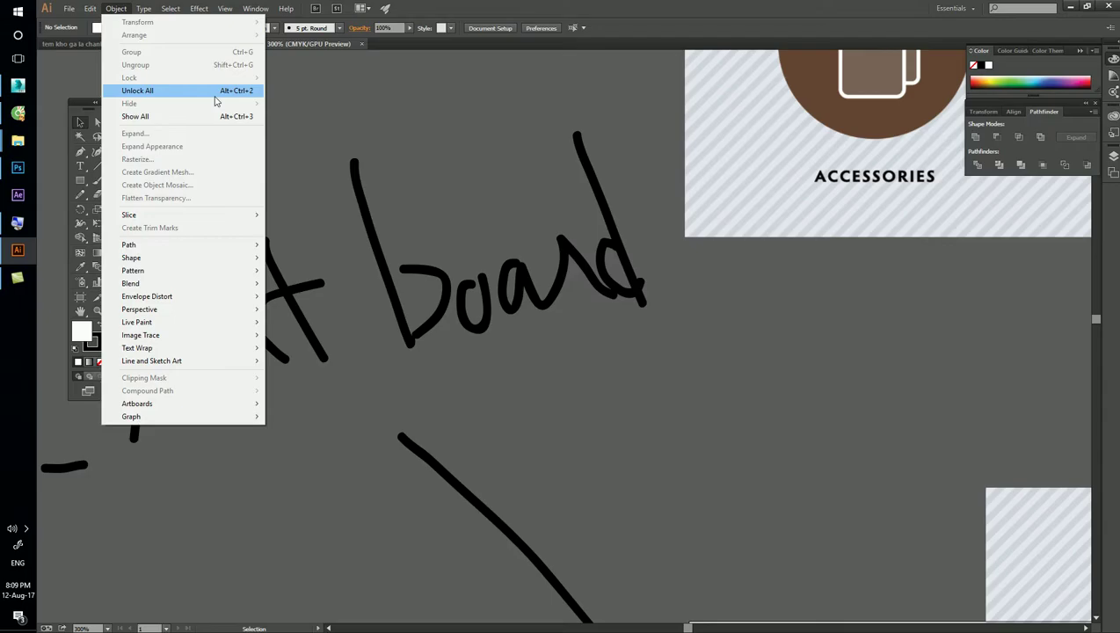
Step: Zoom to 100% and delete the handwritten Art board note and its arrow
{"action": "left_click", "coordinate": [520, 283]}
{"action": "key", "text": "ctrl+1"}
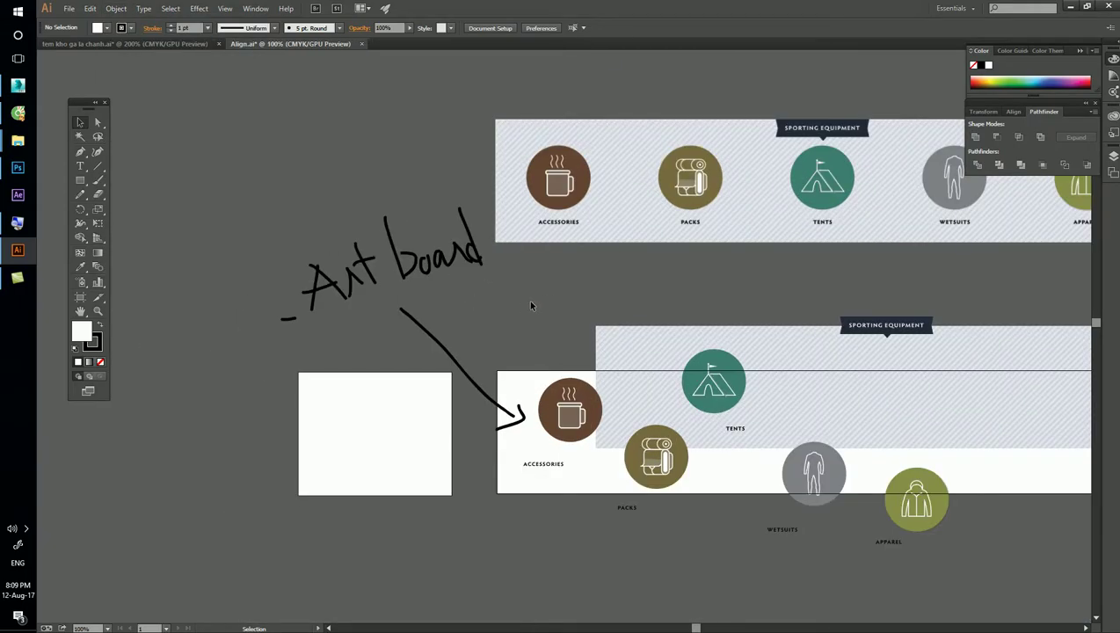
{"action": "scroll", "coordinate": [527, 299], "scroll_direction": "up", "scroll_amount": 1}
{"action": "mouse_move", "coordinate": [180, 183]}
{"action": "left_mouse_down"}
{"action": "mouse_move", "coordinate": [459, 359]}
{"action": "mouse_move", "coordinate": [448, 349]}
{"action": "left_mouse_up"}
{"action": "key", "text": "Delete"}
{"action": "left_click_drag", "start_coordinate": [482, 437], "coordinate": [522, 494]}
{"action": "key", "text": "Delete"}
Step: Delete the blank white rectangle and zoom back out to both banners
{"action": "left_click_drag", "start_coordinate": [338, 413], "coordinate": [376, 464]}
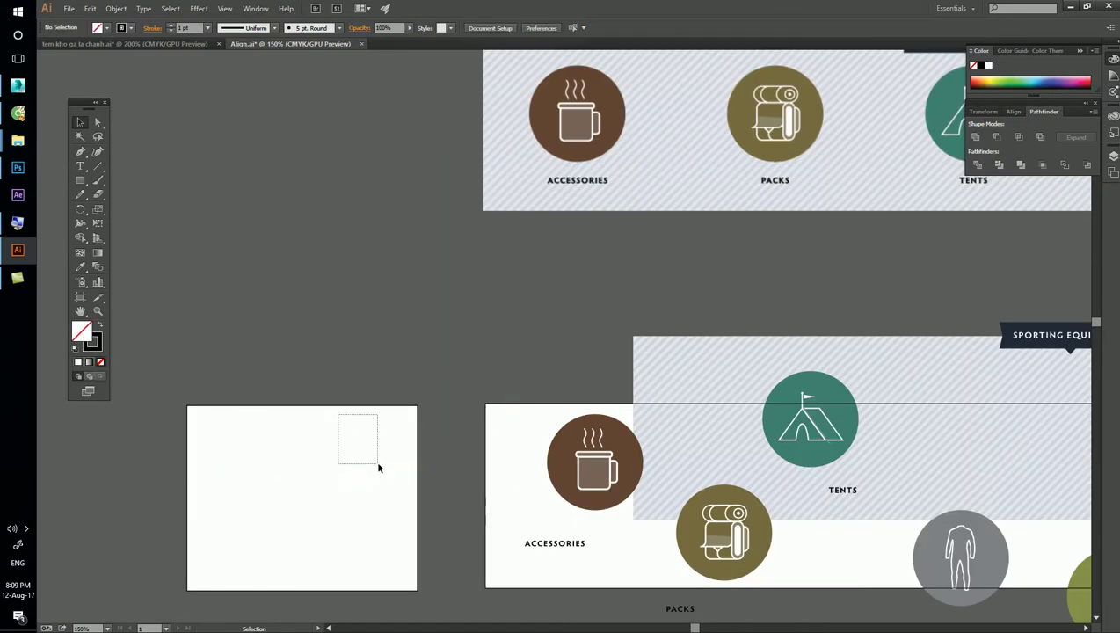
{"action": "left_click", "coordinate": [384, 410]}
{"action": "key", "text": "Delete"}
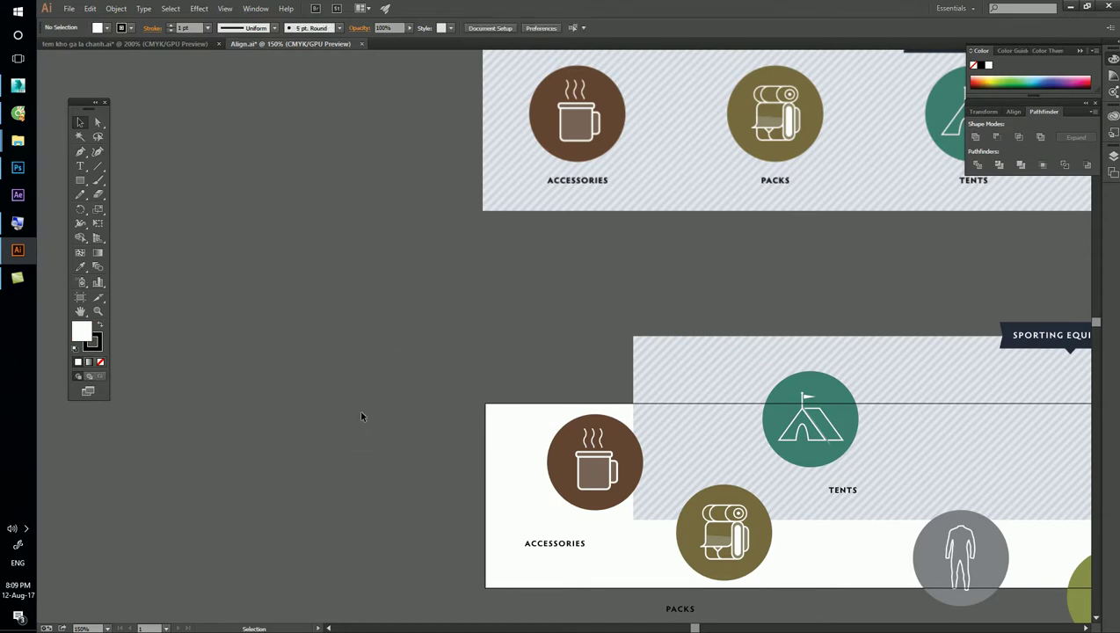
{"action": "key", "text": "ctrl+minus"}
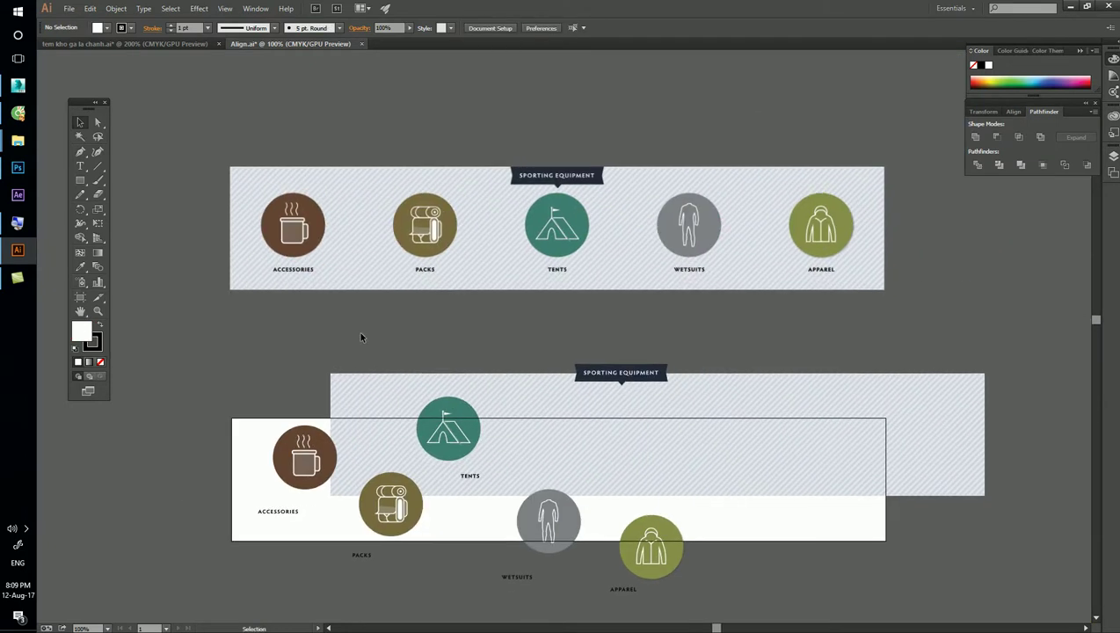
Step: Draw a white rectangle left of the banners and drag a copy below and right of it
{"action": "left_click_drag", "start_coordinate": [273, 341], "coordinate": [450, 331]}
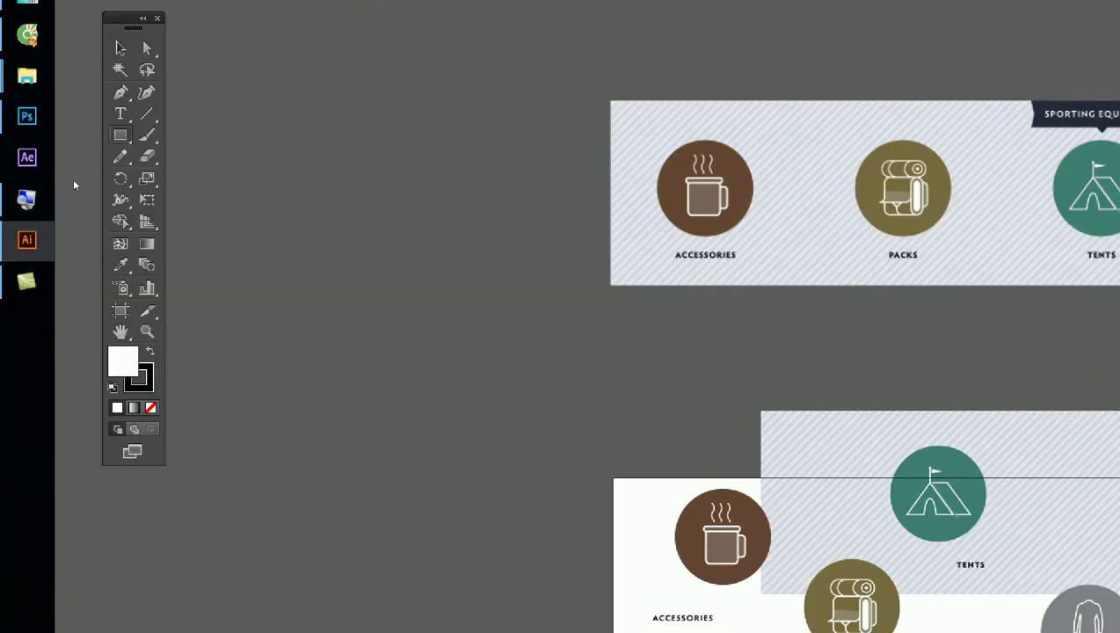
{"action": "left_click_drag", "start_coordinate": [299, 126], "coordinate": [511, 237]}
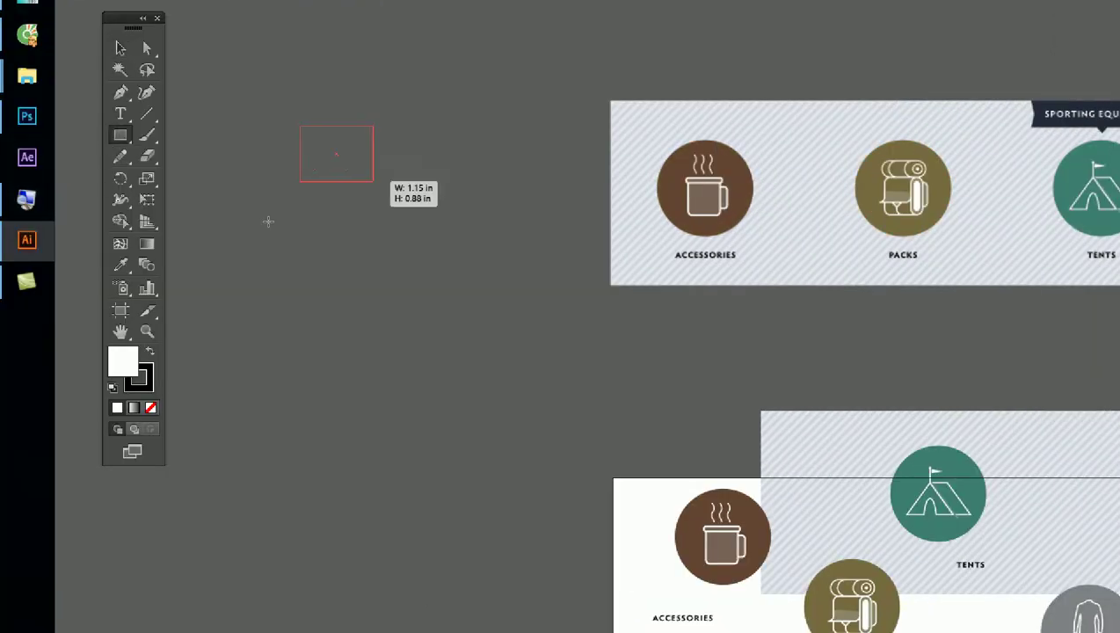
{"action": "key", "text": "v"}
{"action": "mouse_move", "coordinate": [289, 202]}
{"action": "left_mouse_down"}
{"action": "mouse_move", "coordinate": [293, 296]}
{"action": "mouse_move", "coordinate": [267, 269]}
{"action": "mouse_move", "coordinate": [249, 332]}
{"action": "mouse_move", "coordinate": [268, 355]}
{"action": "mouse_move", "coordinate": [275, 308]}
{"action": "mouse_move", "coordinate": [205, 311]}
{"action": "mouse_move", "coordinate": [201, 290]}
{"action": "mouse_move", "coordinate": [208, 323]}
{"action": "mouse_move", "coordinate": [207, 311]}
{"action": "mouse_move", "coordinate": [272, 297]}
{"action": "left_mouse_up"}
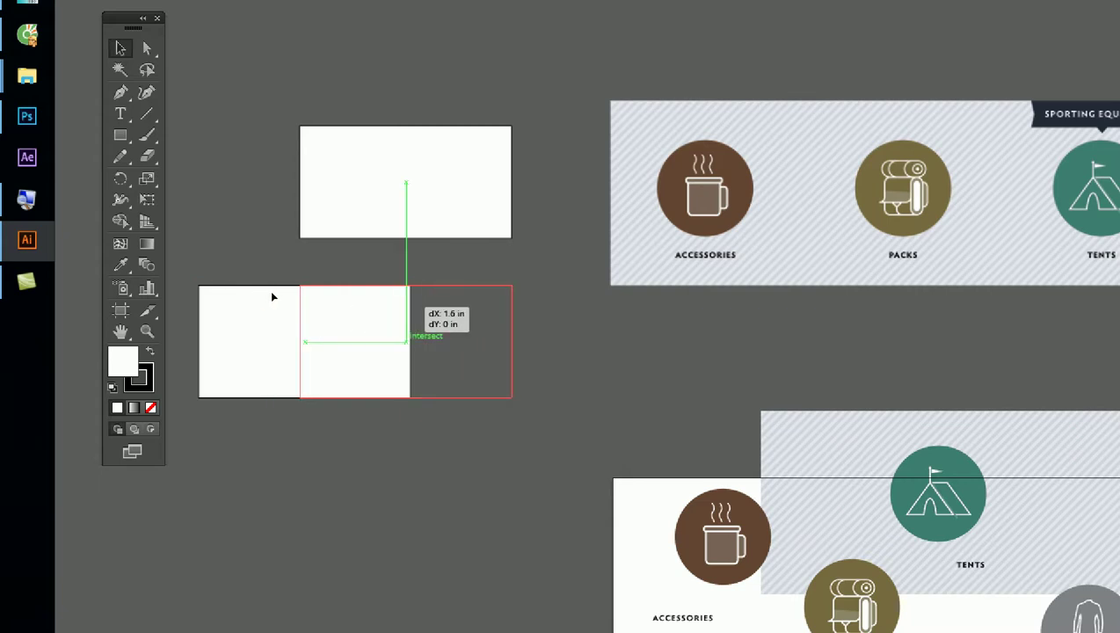
{"action": "left_click_drag", "start_coordinate": [273, 297], "coordinate": [276, 344]}
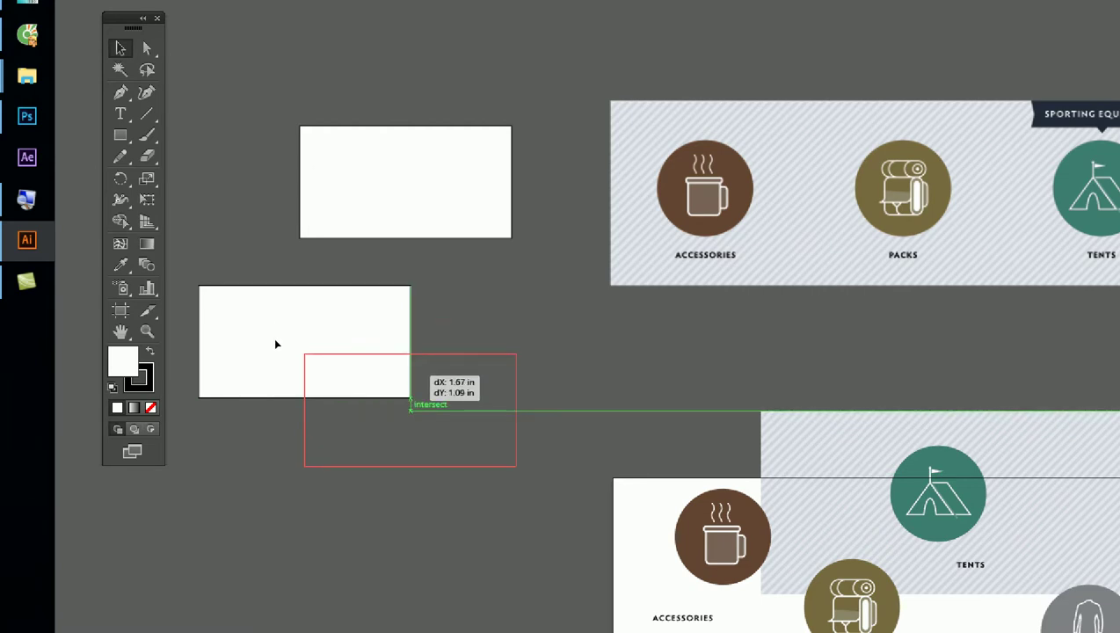
{"action": "left_click_drag", "start_coordinate": [275, 343], "coordinate": [275, 344]}
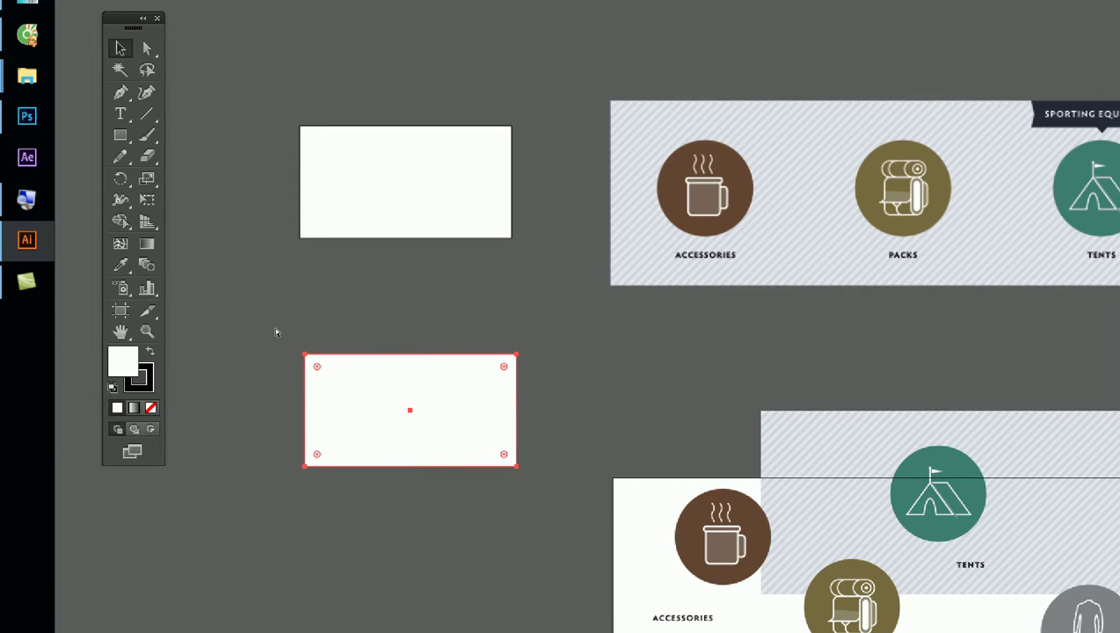
{"action": "left_click_drag", "start_coordinate": [275, 332], "coordinate": [278, 362]}
{"action": "key", "text": "ctrl+z"}
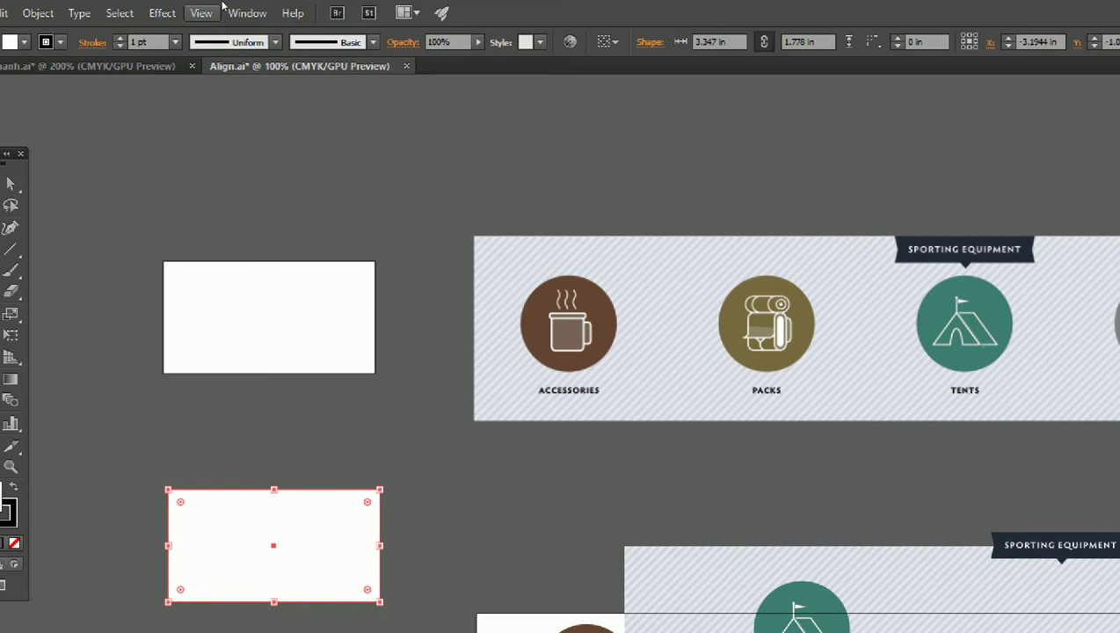
{"action": "left_click", "coordinate": [211, 10]}
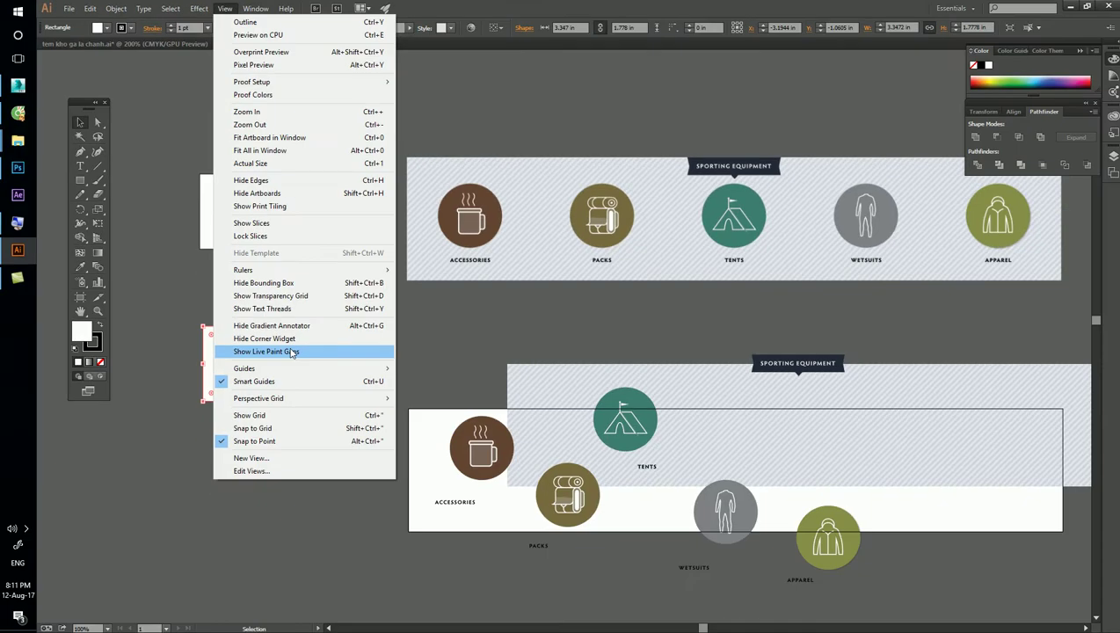
Step: Turn on Show Live Paint Gaps and line the second rectangle up under the first
{"action": "left_click", "coordinate": [291, 352]}
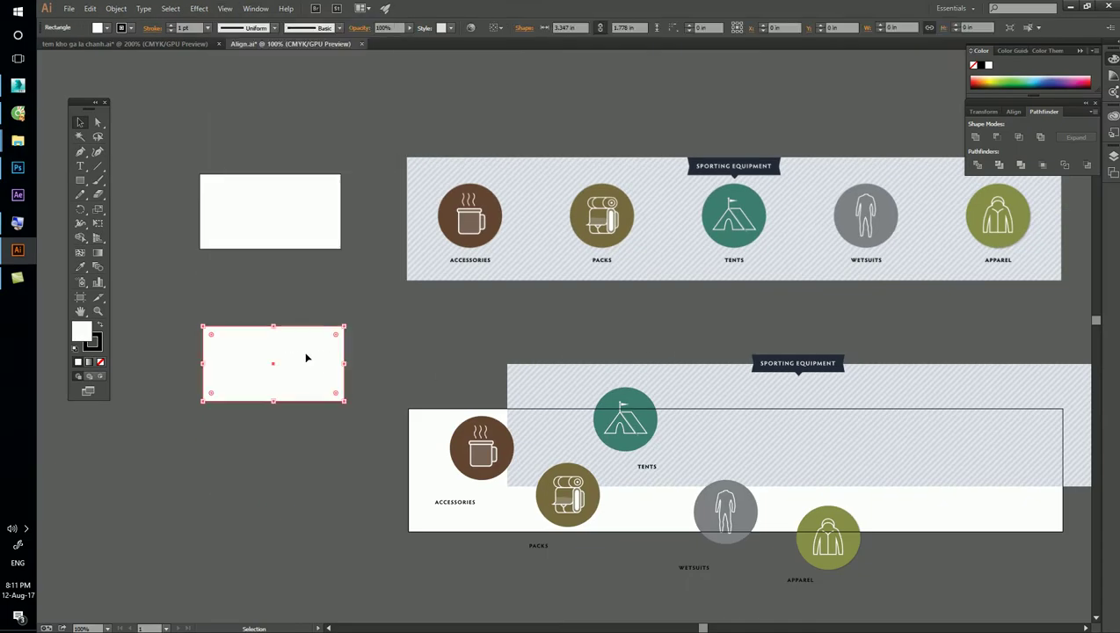
{"action": "scroll", "coordinate": [276, 367], "scroll_direction": "up", "scroll_amount": 1}
{"action": "mouse_move", "coordinate": [277, 381]}
{"action": "left_mouse_down"}
{"action": "mouse_move", "coordinate": [271, 311]}
{"action": "mouse_move", "coordinate": [276, 461]}
{"action": "left_mouse_up"}
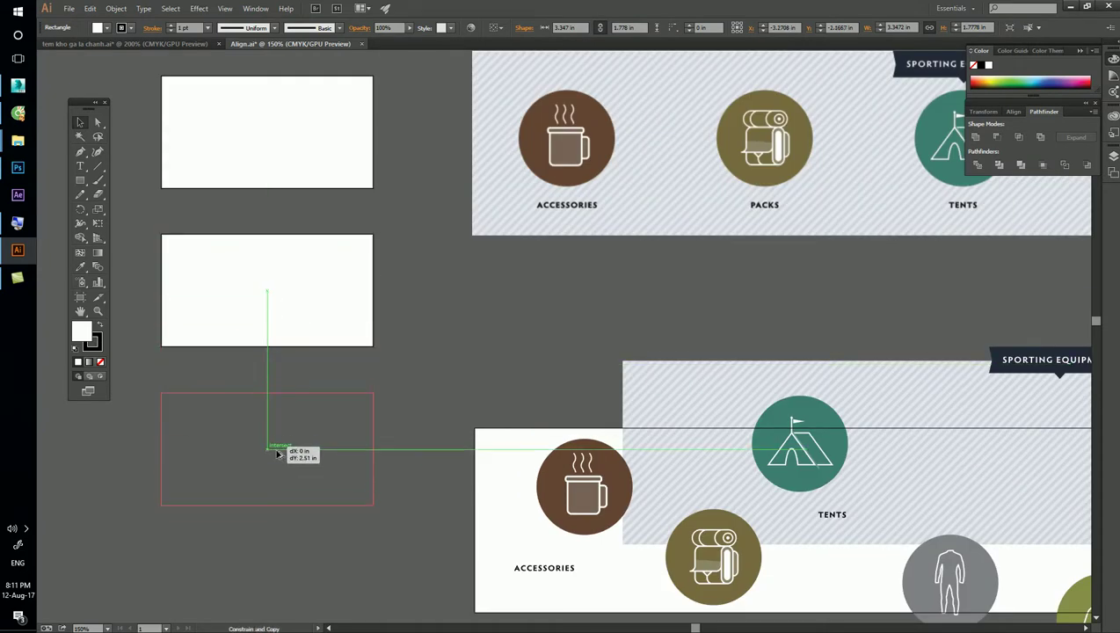
{"action": "left_click", "coordinate": [390, 218]}
Step: Delete the extra middle and bottom rectangles, then copy the rectangle downward again
{"action": "left_click_drag", "start_coordinate": [391, 113], "coordinate": [345, 341]}
{"action": "left_click_drag", "start_coordinate": [404, 223], "coordinate": [268, 456]}
{"action": "left_click", "coordinate": [261, 201]}
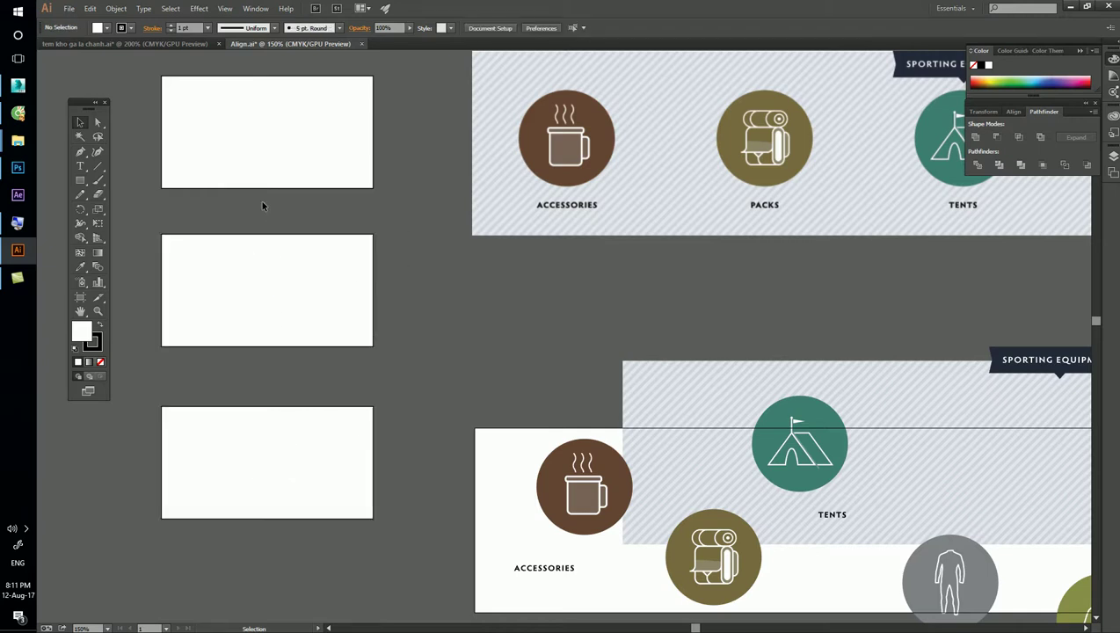
{"action": "left_click_drag", "start_coordinate": [202, 221], "coordinate": [338, 520]}
{"action": "key", "text": "Delete"}
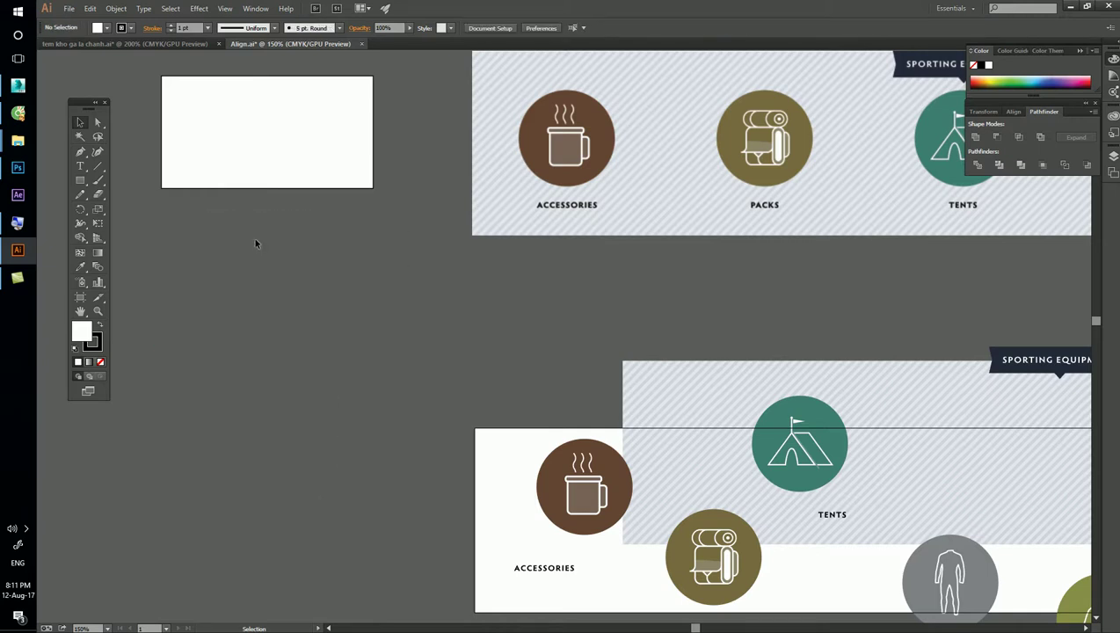
{"action": "scroll", "coordinate": [255, 244], "scroll_direction": "down", "scroll_amount": 1}
{"action": "mouse_move", "coordinate": [248, 188]}
{"action": "left_mouse_down"}
{"action": "mouse_move", "coordinate": [255, 245]}
{"action": "mouse_move", "coordinate": [319, 288]}
{"action": "mouse_move", "coordinate": [262, 400]}
{"action": "left_mouse_up"}
Step: Open Window > Align and pull the Align panel out to float
{"action": "left_click", "coordinate": [255, 8]}
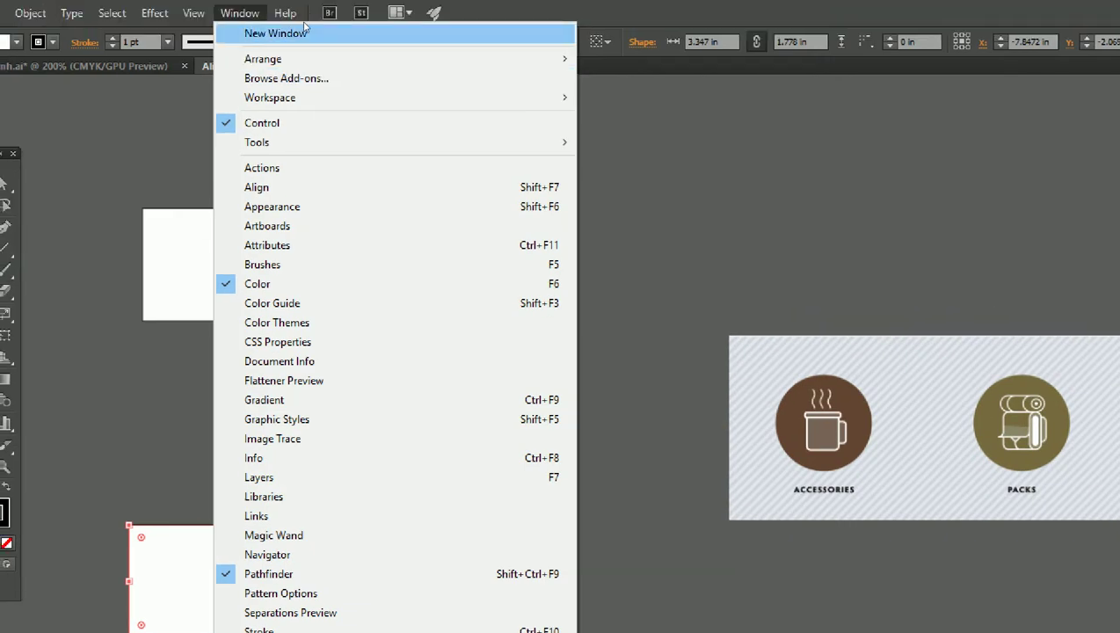
{"action": "left_click", "coordinate": [264, 187]}
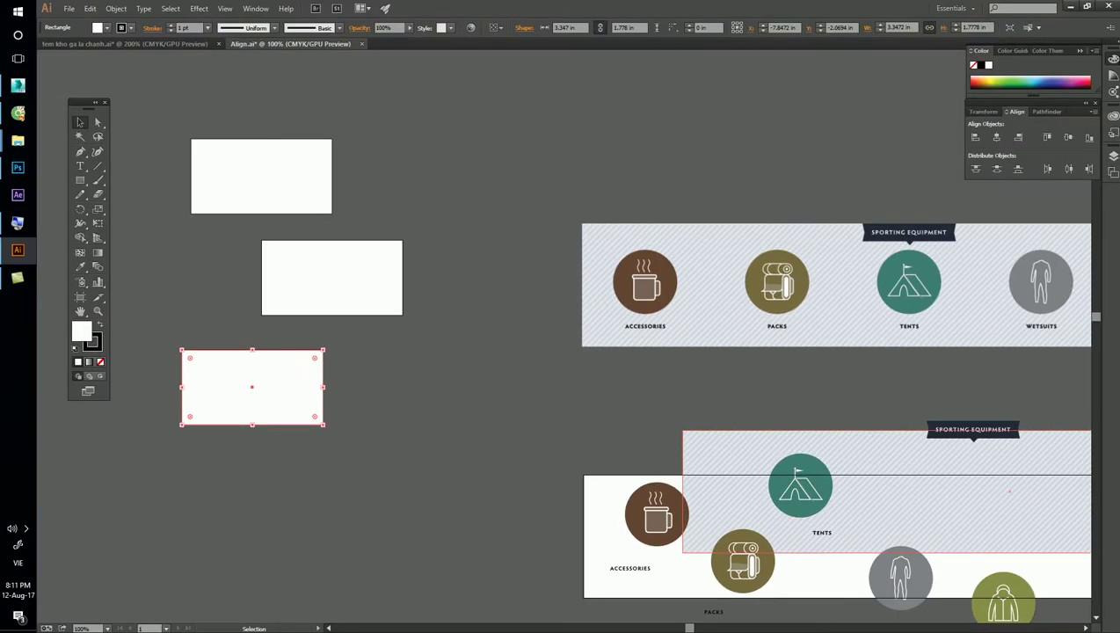
{"action": "left_click_drag", "start_coordinate": [1041, 103], "coordinate": [499, 140]}
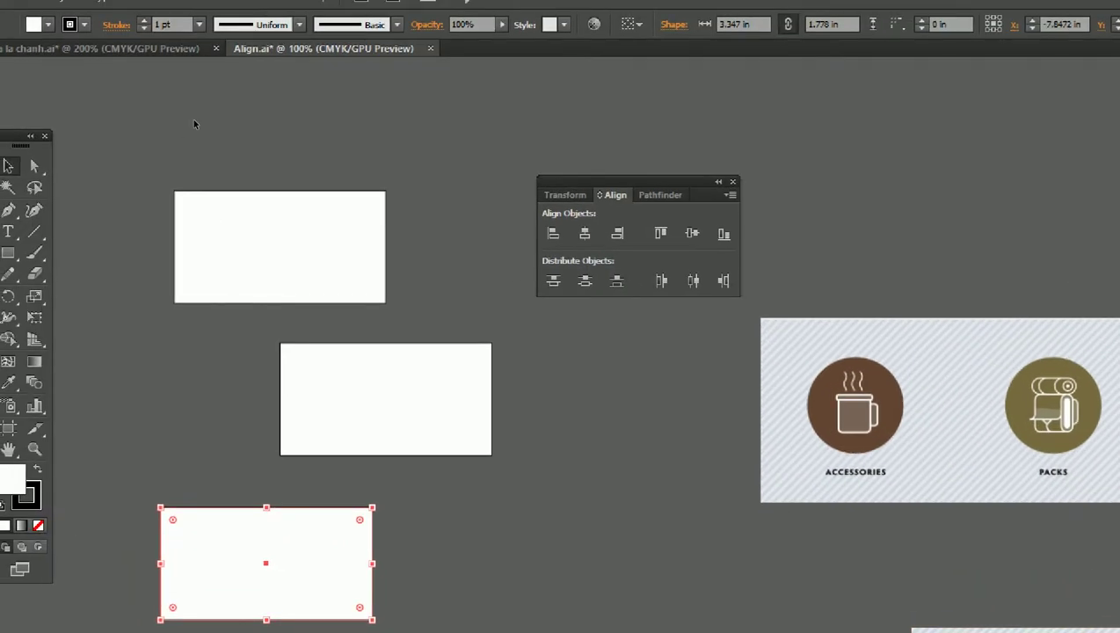
Step: Marquee-select all three white rectangles
{"action": "left_click", "coordinate": [173, 105]}
{"action": "left_click_drag", "start_coordinate": [142, 133], "coordinate": [445, 457]}
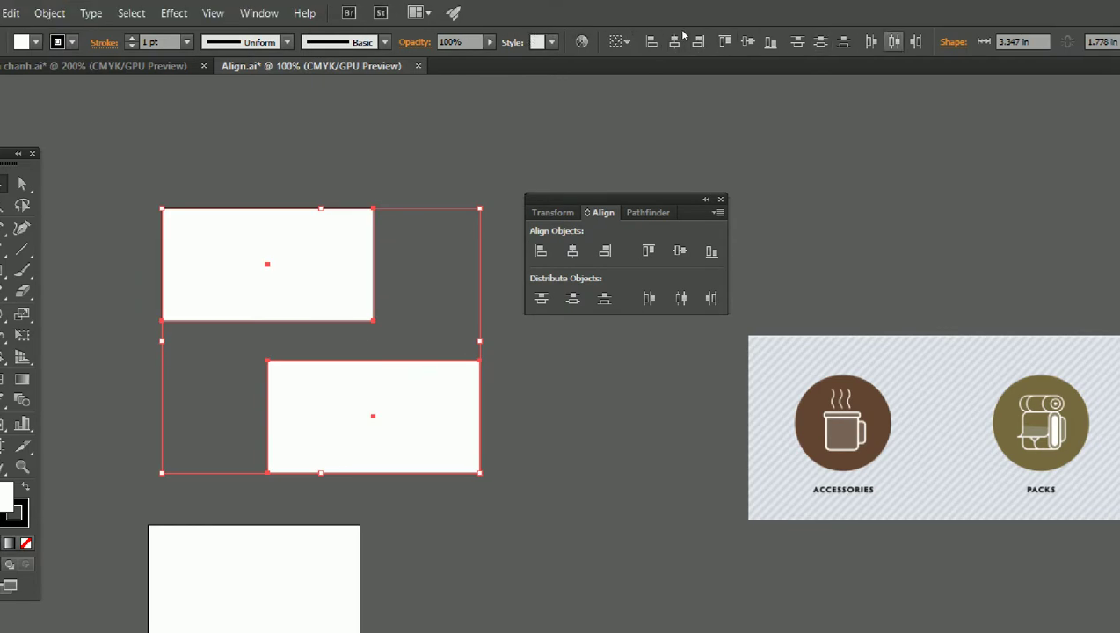
{"action": "left_click", "coordinate": [180, 107]}
{"action": "left_click_drag", "start_coordinate": [150, 250], "coordinate": [303, 167]}
{"action": "mouse_move", "coordinate": [330, 128]}
{"action": "left_mouse_down"}
{"action": "mouse_move", "coordinate": [313, 213]}
{"action": "mouse_move", "coordinate": [316, 374]}
{"action": "left_mouse_up"}
{"action": "left_click", "coordinate": [357, 98]}
{"action": "left_click_drag", "start_coordinate": [158, 158], "coordinate": [335, 400]}
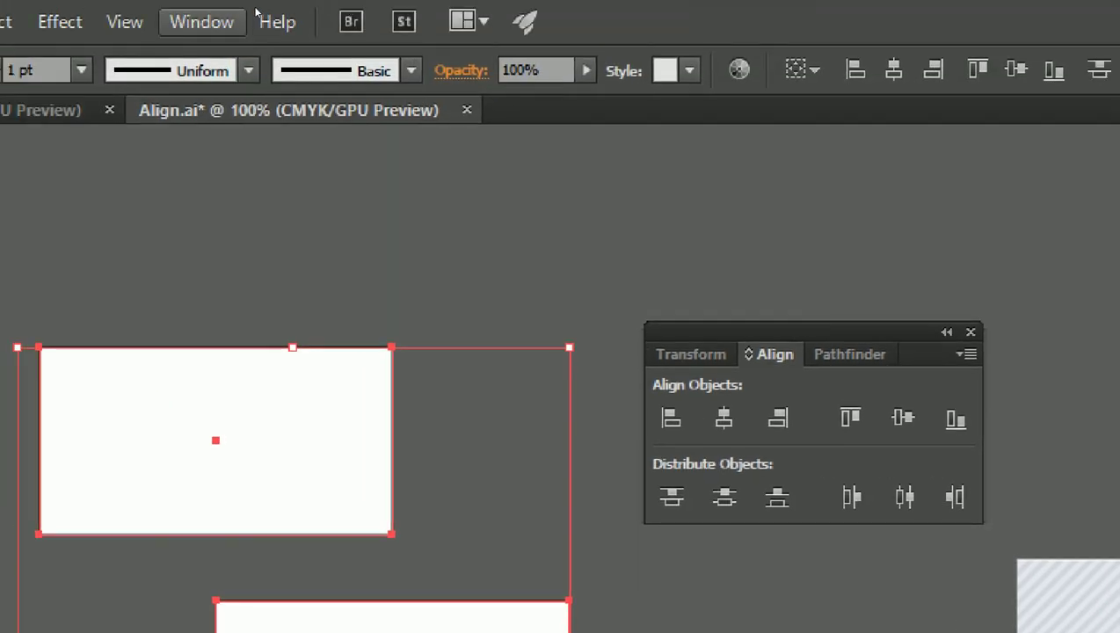
Step: Check the Align entry in the Window menu, then close the menu
{"action": "left_click", "coordinate": [202, 21]}
{"action": "key", "text": "Down"}
{"action": "key", "text": "Down"}
{"action": "key", "text": "Down"}
{"action": "key", "text": "Down"}
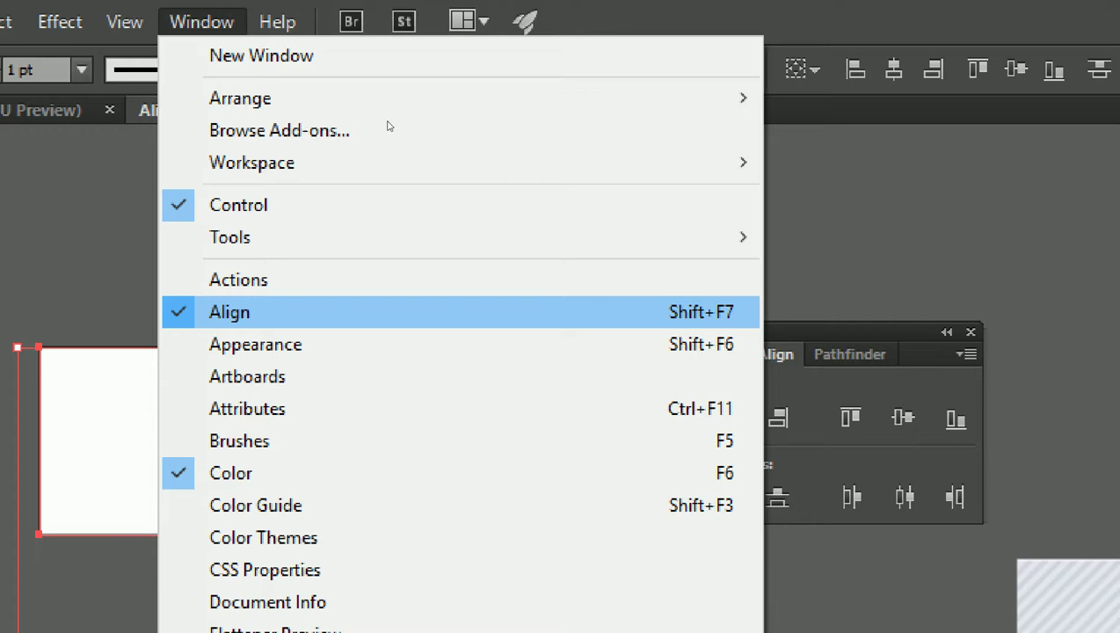
{"action": "key", "text": "Escape"}
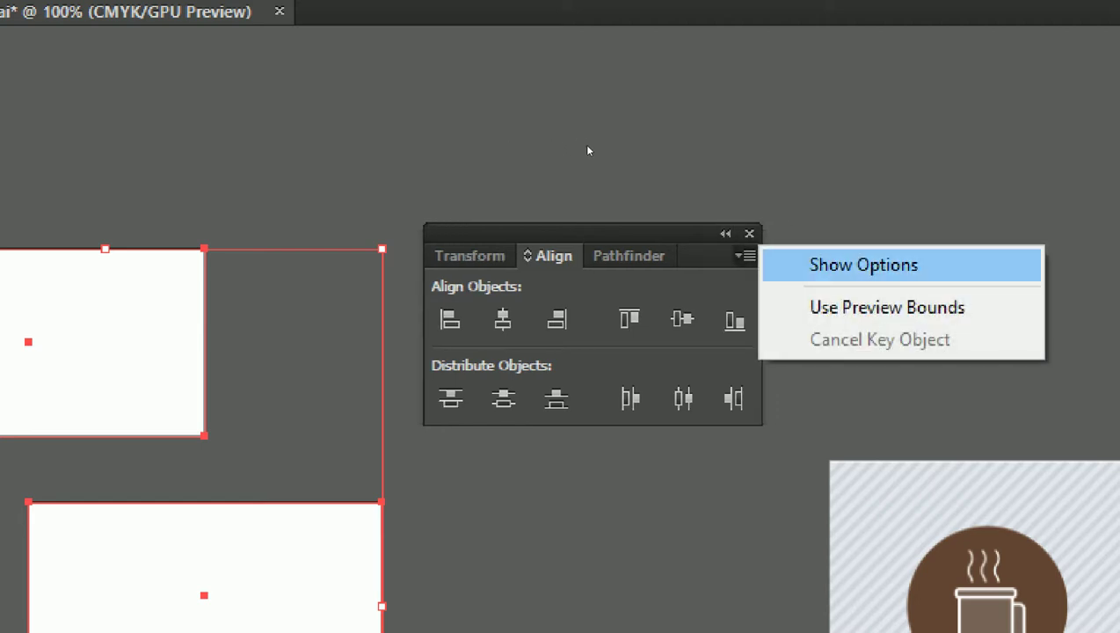
Step: Show the Align panel options and handwrite 'panel palet' on the canvas
{"action": "key", "text": "Return"}
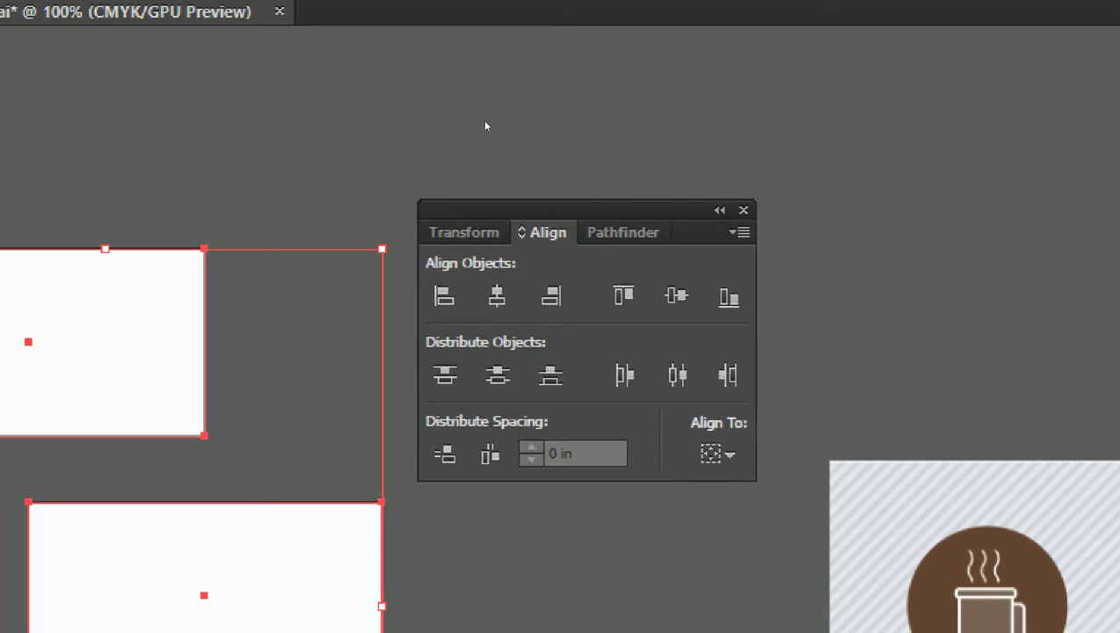
{"action": "left_click", "coordinate": [458, 85]}
{"action": "mouse_move", "coordinate": [336, 104]}
{"action": "left_mouse_down"}
{"action": "mouse_move", "coordinate": [367, 209]}
{"action": "mouse_move", "coordinate": [348, 156]}
{"action": "left_mouse_up"}
{"action": "mouse_move", "coordinate": [394, 150]}
{"action": "left_mouse_down"}
{"action": "mouse_move", "coordinate": [422, 103]}
{"action": "mouse_move", "coordinate": [454, 165]}
{"action": "left_mouse_up"}
{"action": "mouse_move", "coordinate": [460, 97]}
{"action": "left_mouse_down"}
{"action": "mouse_move", "coordinate": [527, 158]}
{"action": "mouse_move", "coordinate": [652, 174]}
{"action": "left_mouse_up"}
{"action": "mouse_move", "coordinate": [682, 86]}
{"action": "left_mouse_down"}
{"action": "mouse_move", "coordinate": [700, 165]}
{"action": "mouse_move", "coordinate": [726, 106]}
{"action": "mouse_move", "coordinate": [791, 54]}
{"action": "left_mouse_up"}
{"action": "left_click_drag", "start_coordinate": [784, 132], "coordinate": [870, 123]}
{"action": "left_click_drag", "start_coordinate": [879, 35], "coordinate": [884, 114]}
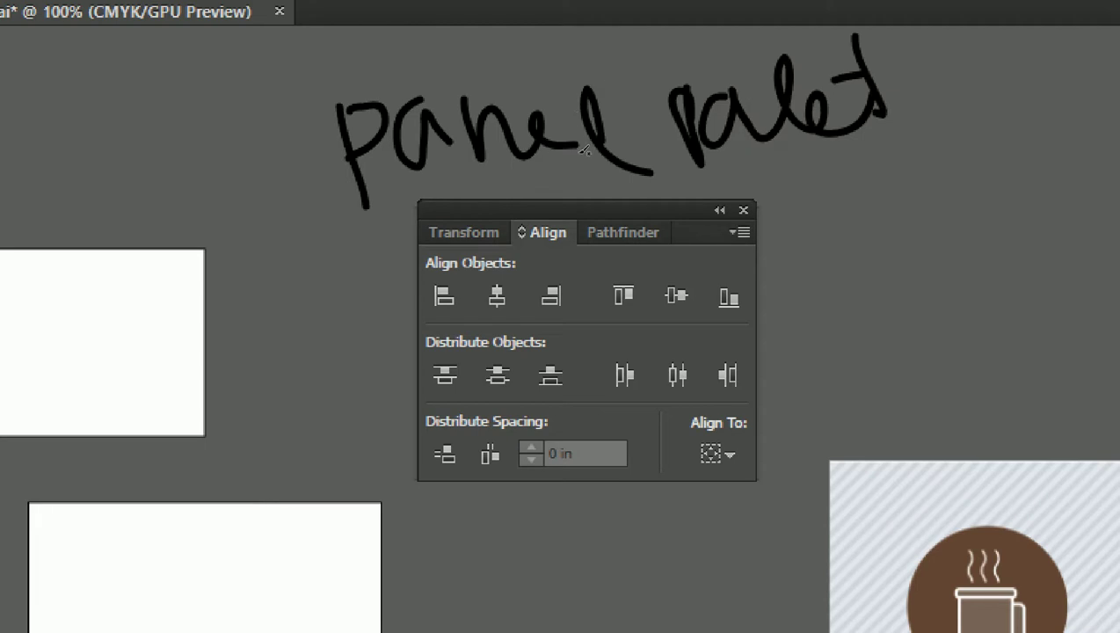
Step: Hide the Align panel's extra options, then show them again
{"action": "left_click", "coordinate": [739, 232]}
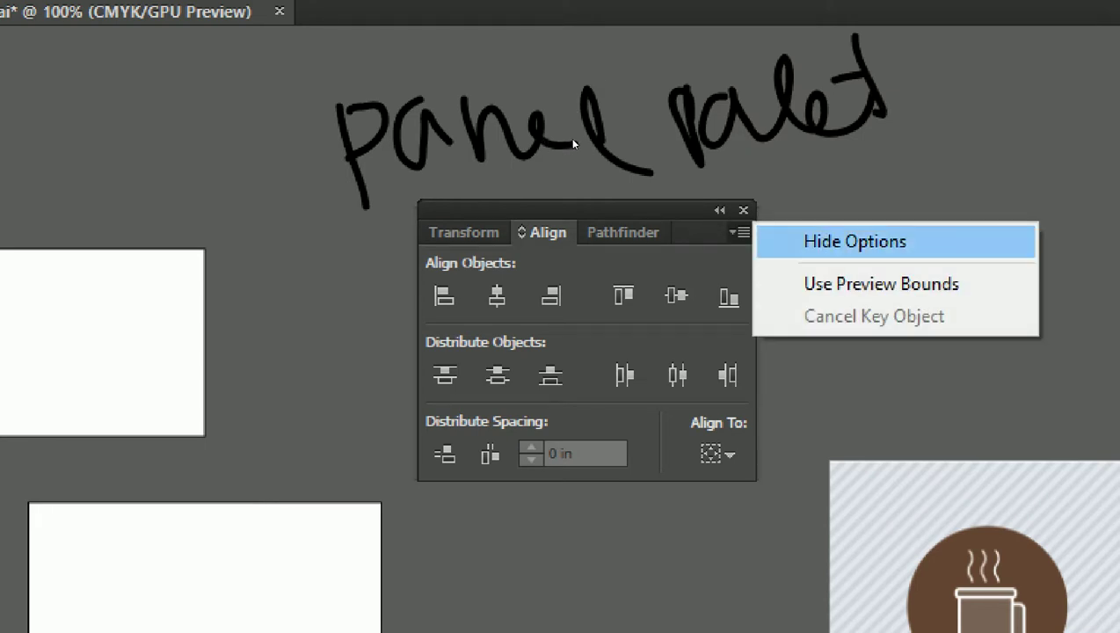
{"action": "key", "text": "Down"}
{"action": "key", "text": "Return"}
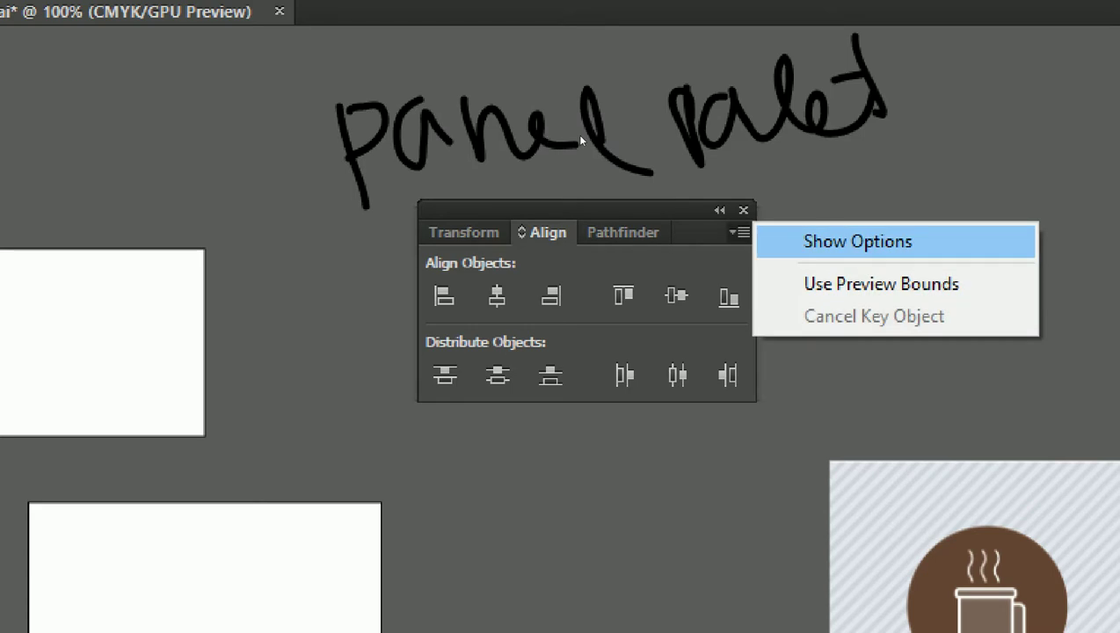
{"action": "key", "text": "Return"}
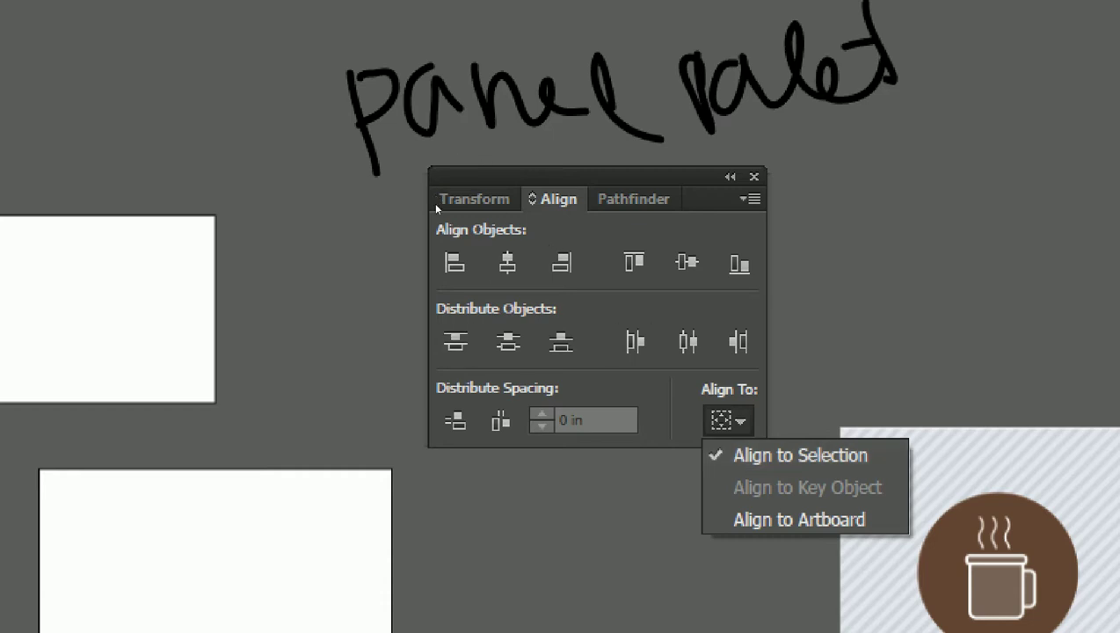
Step: Review the Align To choices, keep Align to Selection, and select the top-left rectangle
{"action": "key", "text": "Escape"}
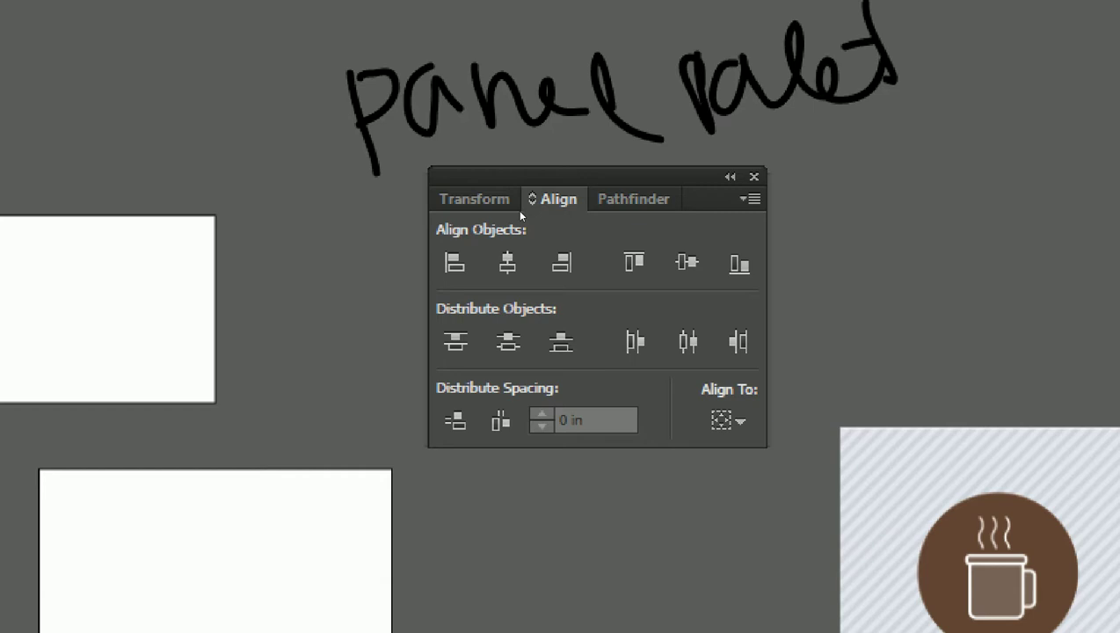
{"action": "left_click", "coordinate": [728, 420]}
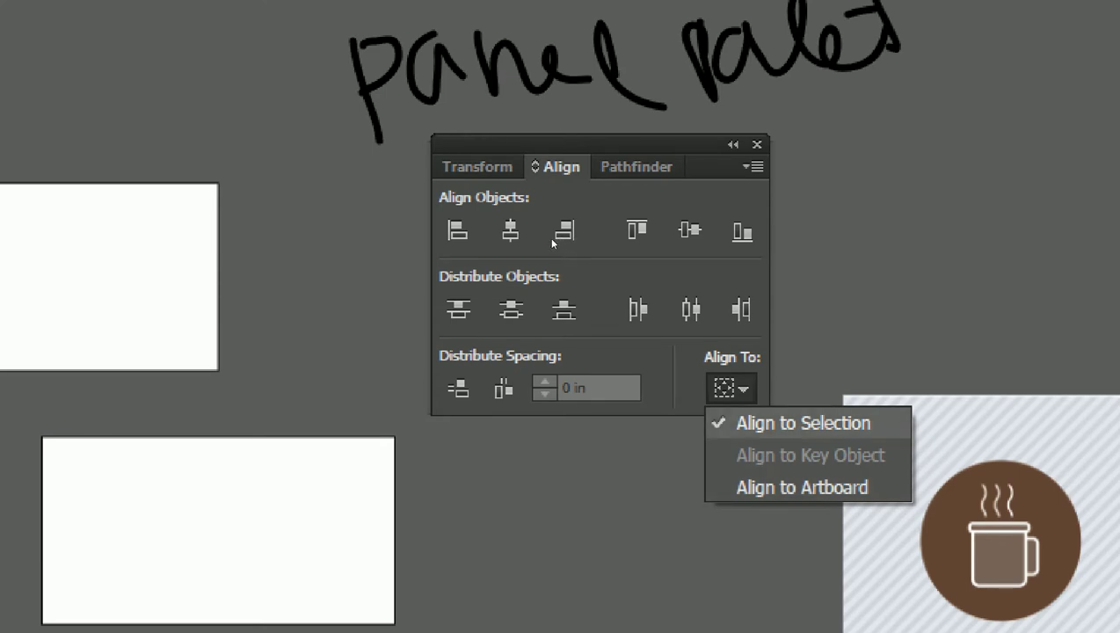
{"action": "left_click", "coordinate": [373, 225]}
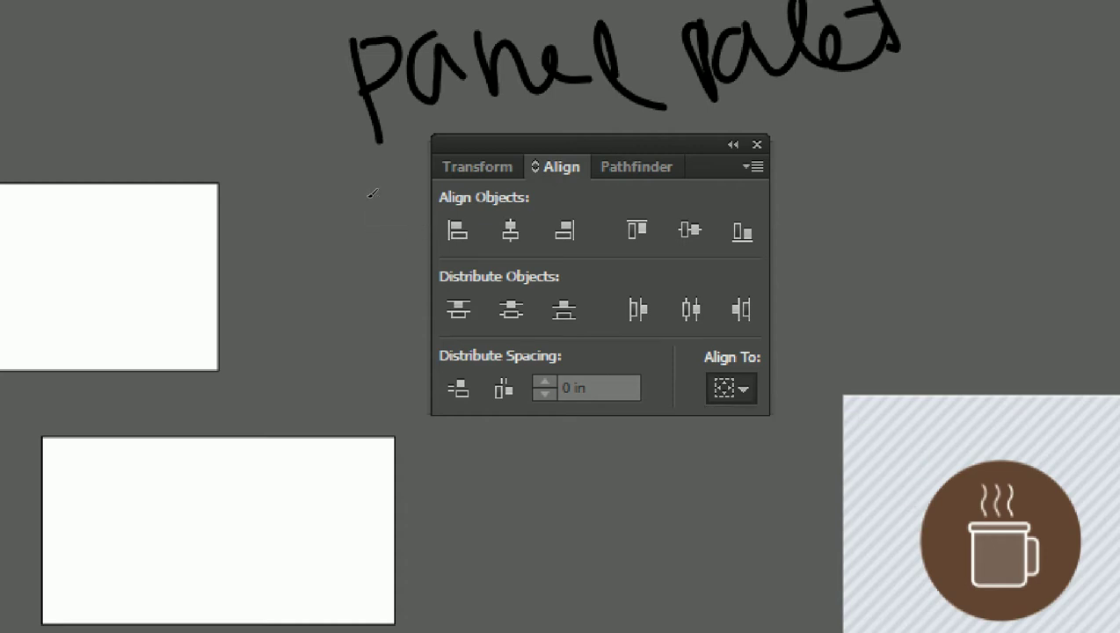
{"action": "left_click", "coordinate": [157, 185]}
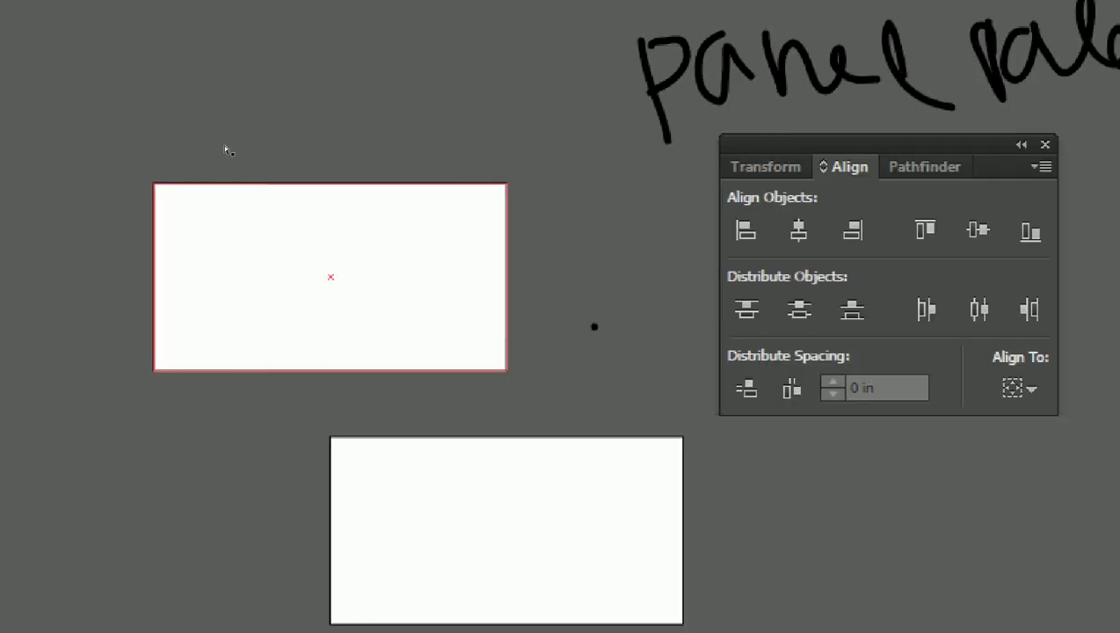
Step: Select anchor points on both rectangles and preview the Key Anchor and Artboard options
{"action": "left_click_drag", "start_coordinate": [250, 123], "coordinate": [519, 452]}
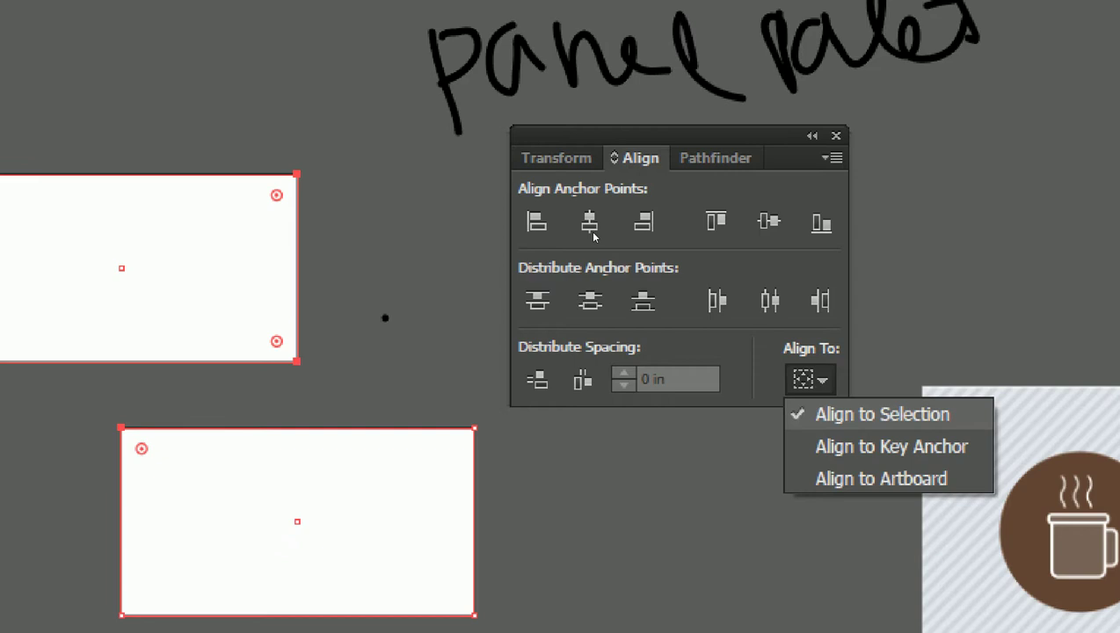
{"action": "key", "text": "Down"}
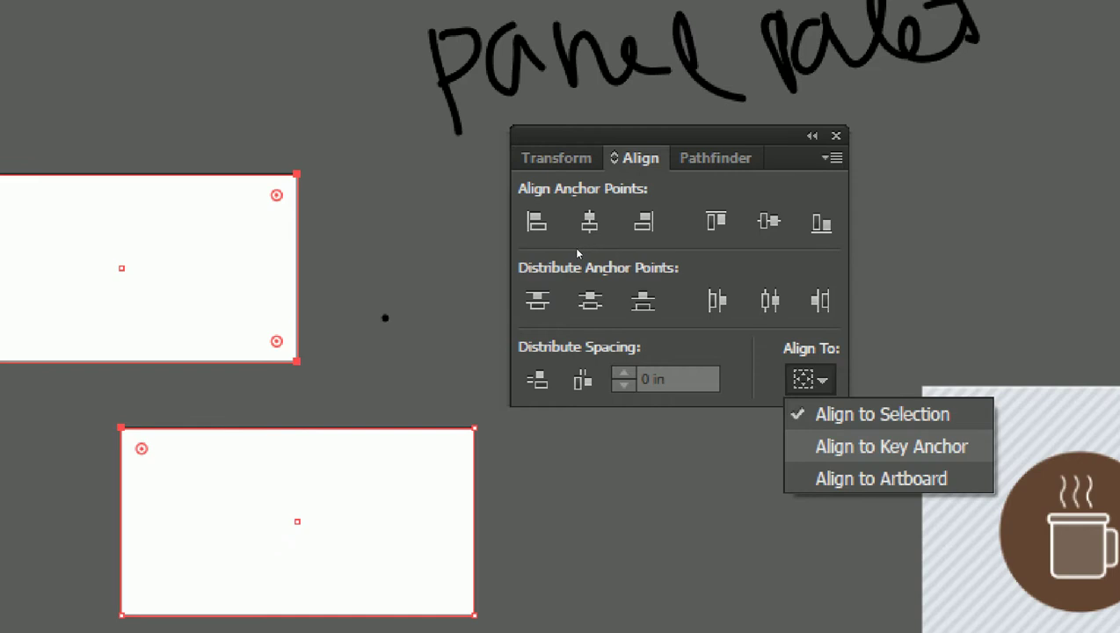
{"action": "key", "text": "Down"}
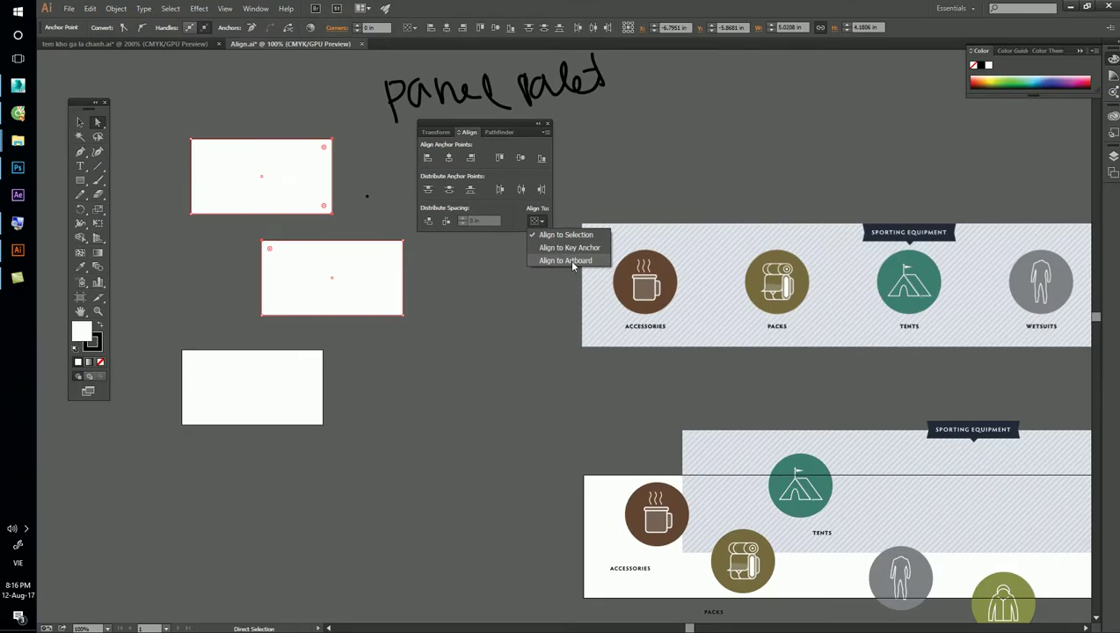
Step: Create a new blank Letter-size document, Untitled-1, and move the Align panel aside
{"action": "left_click", "coordinate": [398, 349]}
{"action": "key", "text": "ctrl+n"}
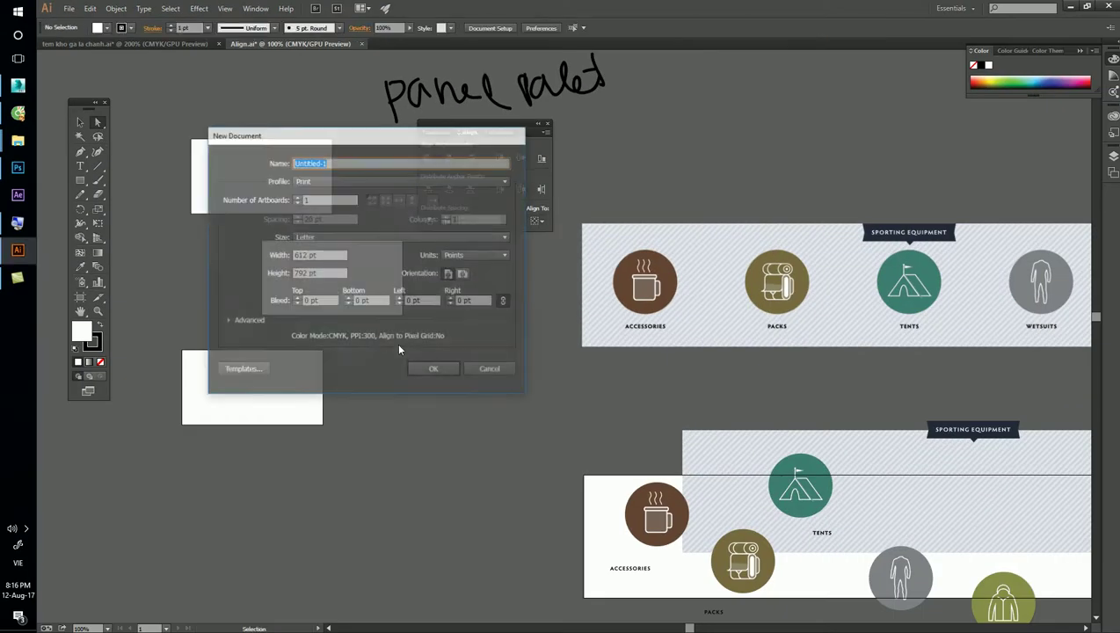
{"action": "left_click", "coordinate": [435, 369]}
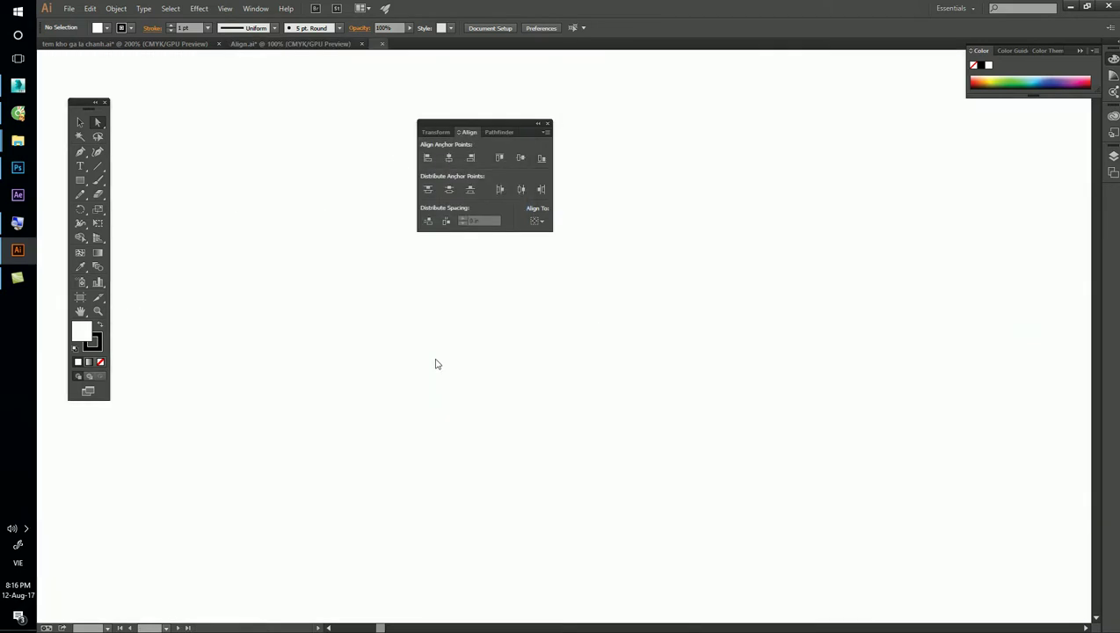
{"action": "left_click_drag", "start_coordinate": [512, 123], "coordinate": [839, 173]}
{"action": "left_click", "coordinate": [79, 182]}
{"action": "mouse_move", "coordinate": [79, 185]}
{"action": "left_mouse_down"}
{"action": "mouse_move", "coordinate": [121, 191]}
{"action": "mouse_move", "coordinate": [118, 207]}
{"action": "left_mouse_up"}
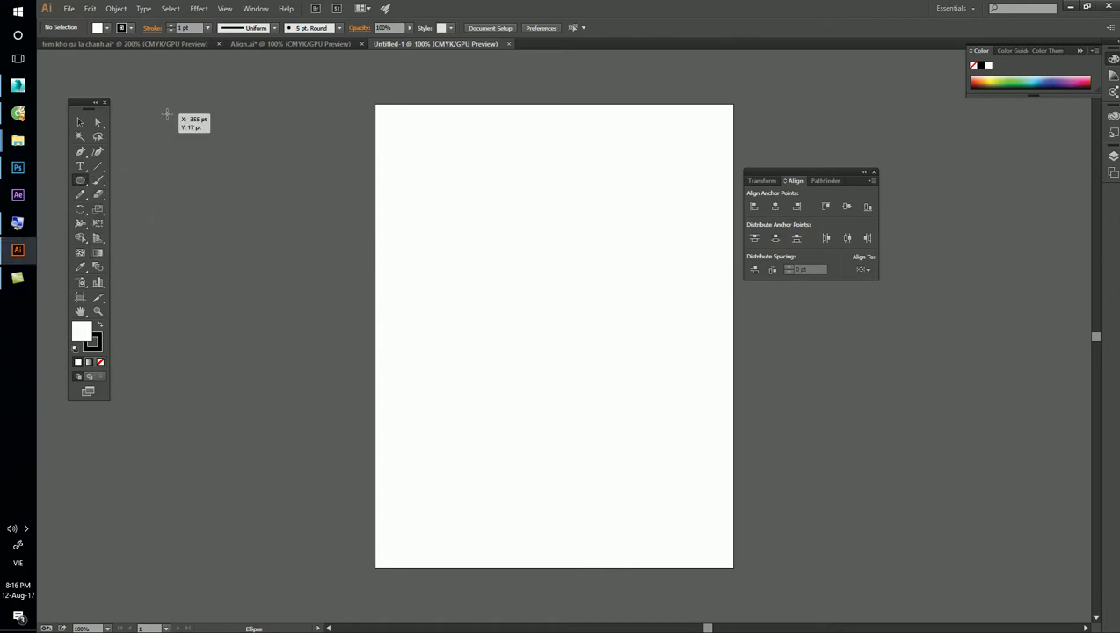
Step: Draw a large orange circle with small circles below it
{"action": "left_click_drag", "start_coordinate": [167, 113], "coordinate": [244, 190]}
{"action": "left_click", "coordinate": [1005, 80]}
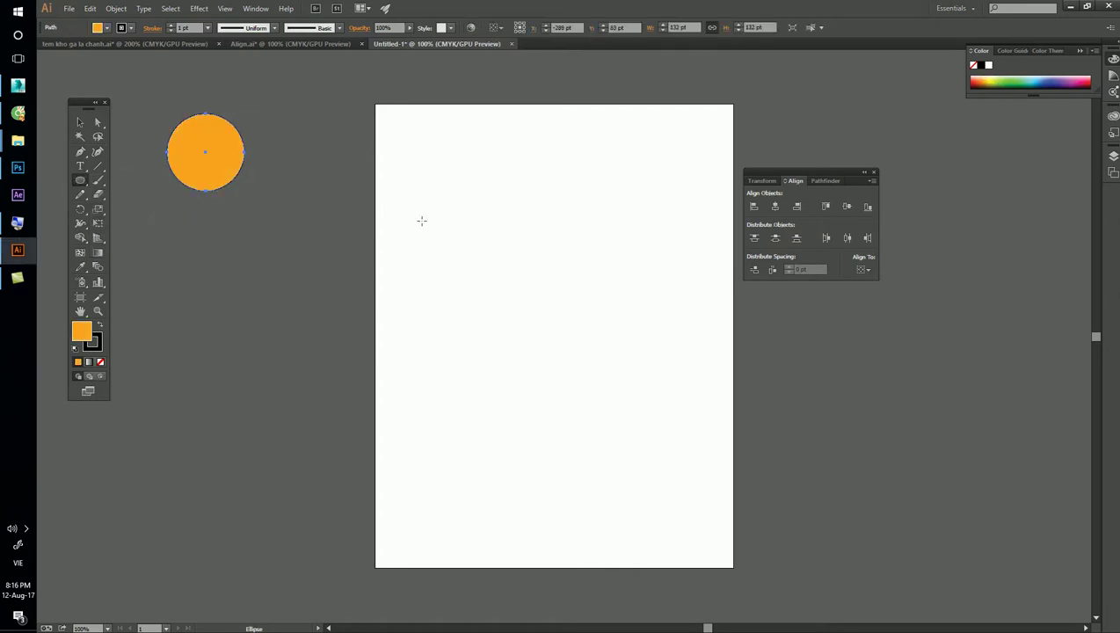
{"action": "mouse_move", "coordinate": [194, 227]}
{"action": "left_mouse_down"}
{"action": "mouse_move", "coordinate": [222, 253]}
{"action": "mouse_move", "coordinate": [212, 402]}
{"action": "mouse_move", "coordinate": [238, 436]}
{"action": "mouse_move", "coordinate": [214, 474]}
{"action": "left_mouse_up"}
{"action": "key", "text": "v"}
Step: Colour the six small circles lime green and make the smallest one red
{"action": "left_click_drag", "start_coordinate": [174, 239], "coordinate": [252, 470]}
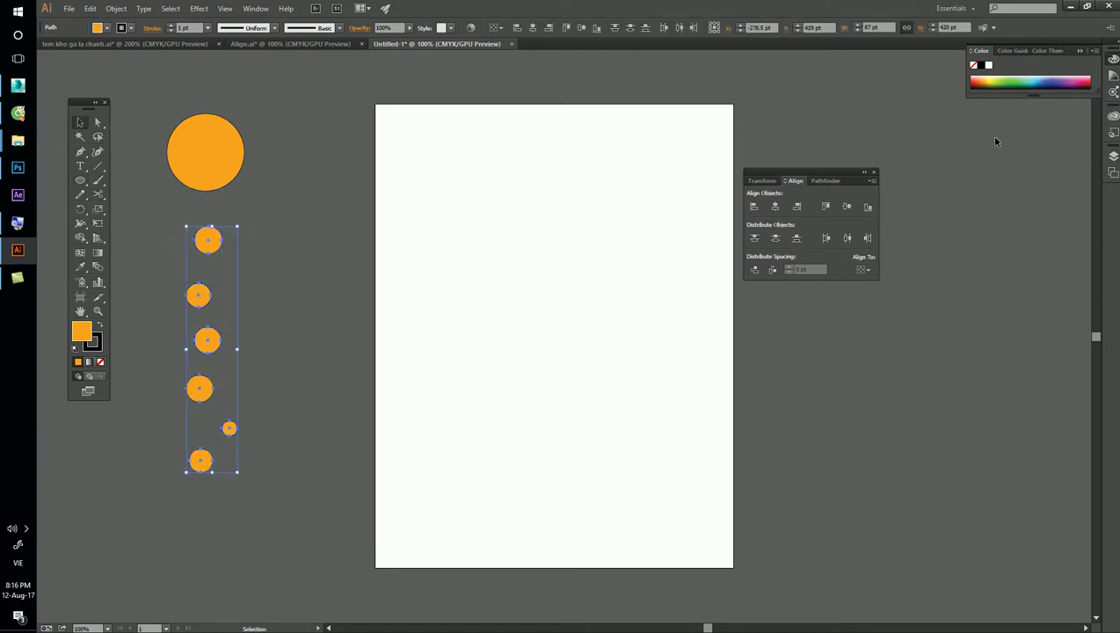
{"action": "left_click", "coordinate": [1047, 77]}
{"action": "left_click", "coordinate": [1067, 76]}
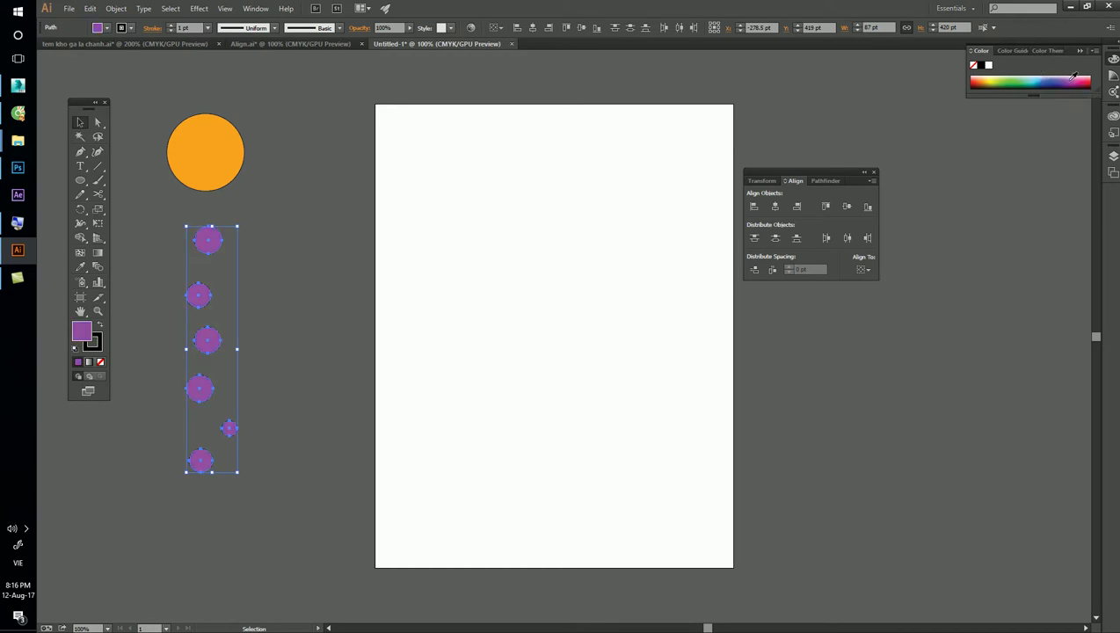
{"action": "left_click", "coordinate": [1002, 74]}
{"action": "left_click", "coordinate": [350, 204]}
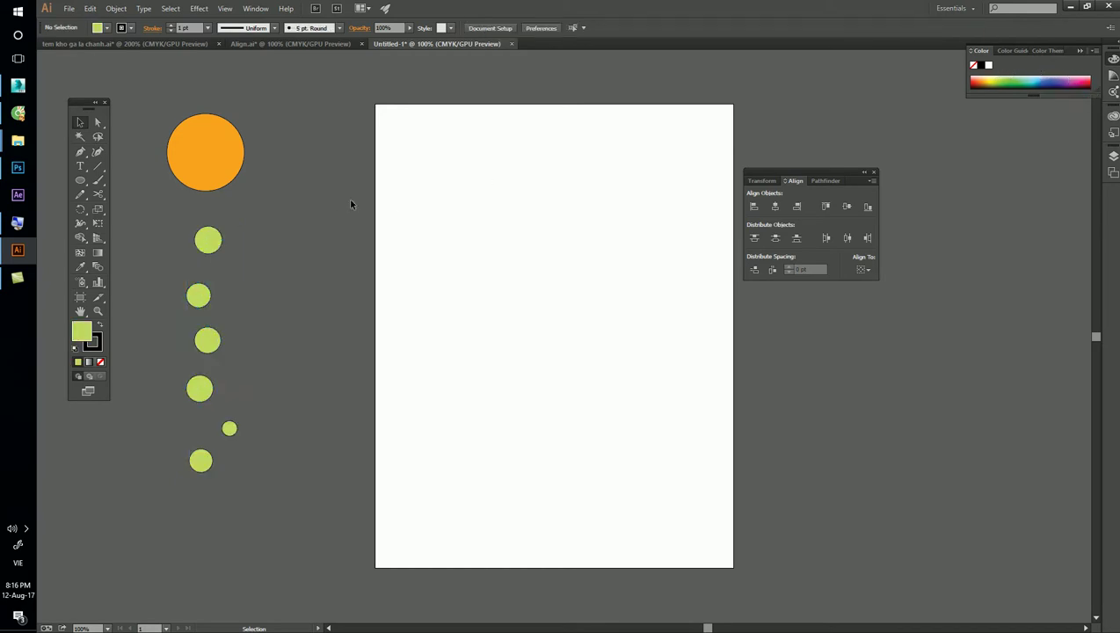
{"action": "left_click", "coordinate": [231, 432]}
{"action": "left_click", "coordinate": [976, 78]}
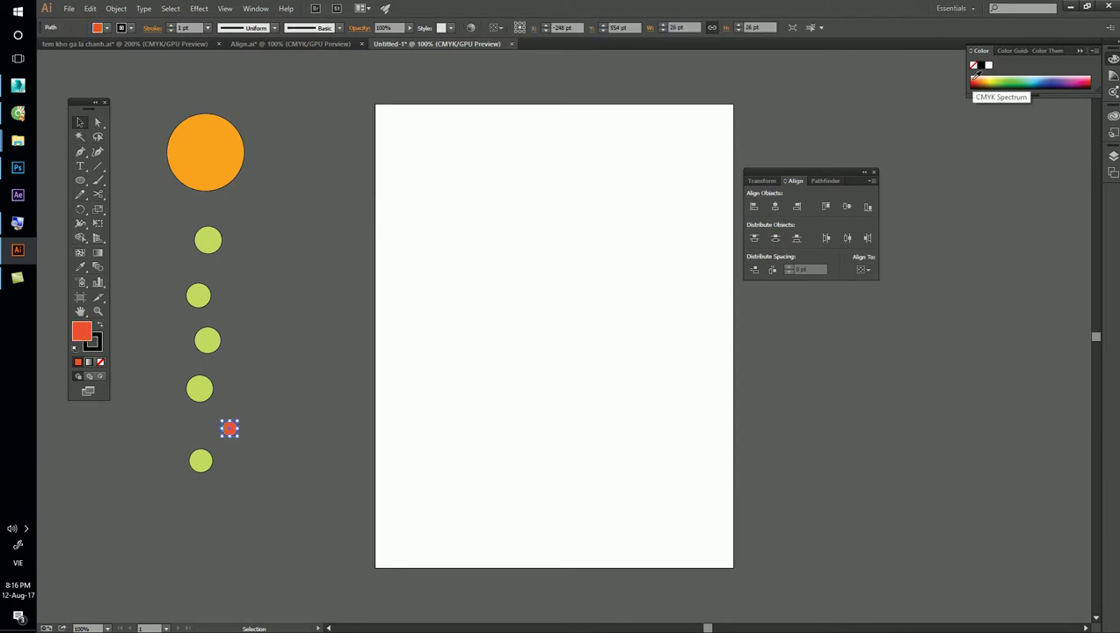
{"action": "left_click", "coordinate": [315, 324]}
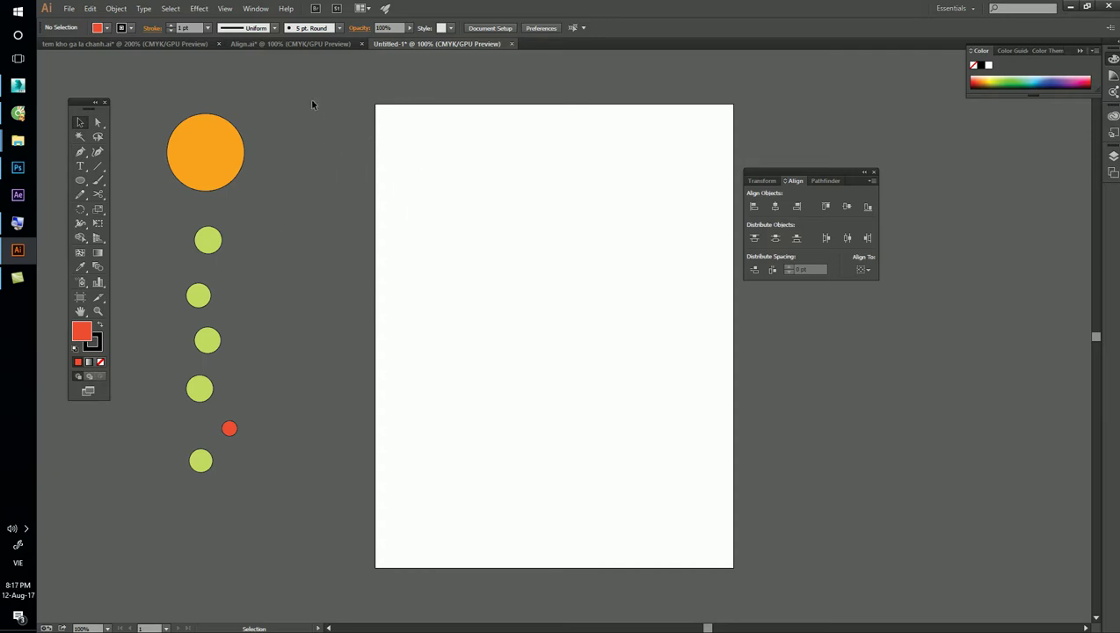
Step: Handwrite arrows with labels pointing at the orange circle and toward the artboard
{"action": "key", "text": "b"}
{"action": "mouse_move", "coordinate": [317, 84]}
{"action": "left_mouse_down"}
{"action": "mouse_move", "coordinate": [407, 122]}
{"action": "mouse_move", "coordinate": [398, 133]}
{"action": "left_mouse_up"}
{"action": "left_click_drag", "start_coordinate": [255, 85], "coordinate": [236, 105]}
{"action": "mouse_move", "coordinate": [227, 88]}
{"action": "left_mouse_down"}
{"action": "mouse_move", "coordinate": [229, 110]}
{"action": "mouse_move", "coordinate": [244, 104]}
{"action": "left_mouse_up"}
{"action": "mouse_move", "coordinate": [240, 65]}
{"action": "left_mouse_down"}
{"action": "mouse_move", "coordinate": [235, 77]}
{"action": "mouse_move", "coordinate": [250, 78]}
{"action": "mouse_move", "coordinate": [255, 63]}
{"action": "left_mouse_up"}
{"action": "mouse_move", "coordinate": [353, 68]}
{"action": "left_mouse_down"}
{"action": "mouse_move", "coordinate": [340, 86]}
{"action": "mouse_move", "coordinate": [371, 76]}
{"action": "left_mouse_up"}
{"action": "left_click_drag", "start_coordinate": [364, 66], "coordinate": [364, 84]}
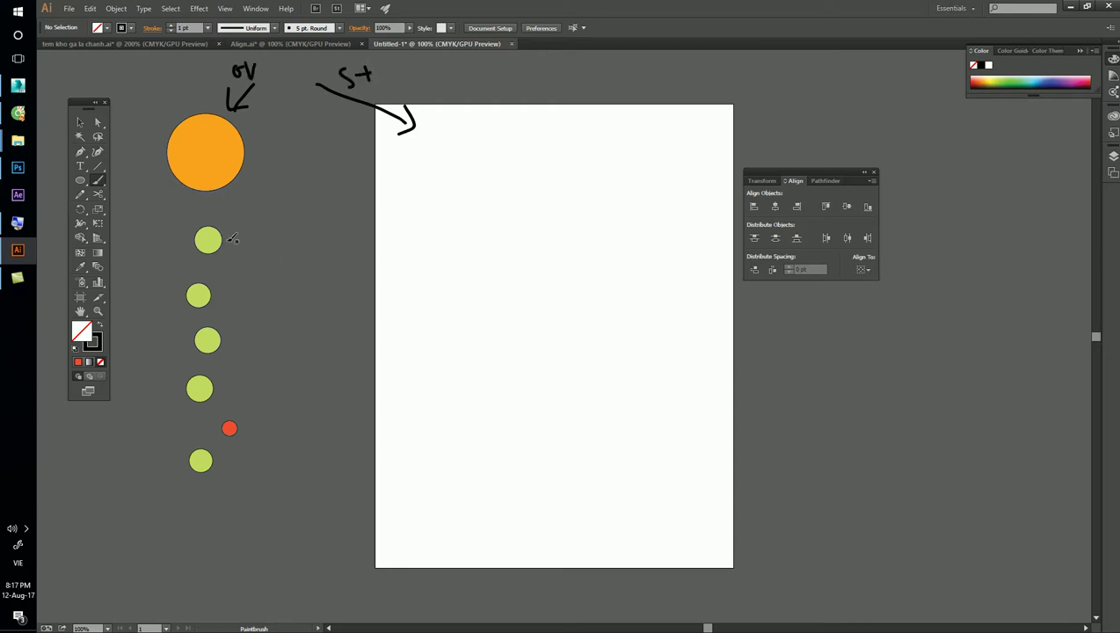
Step: Try a loop around the small circles and an arrow at the red circle, undoing both
{"action": "left_click_drag", "start_coordinate": [195, 222], "coordinate": [239, 246]}
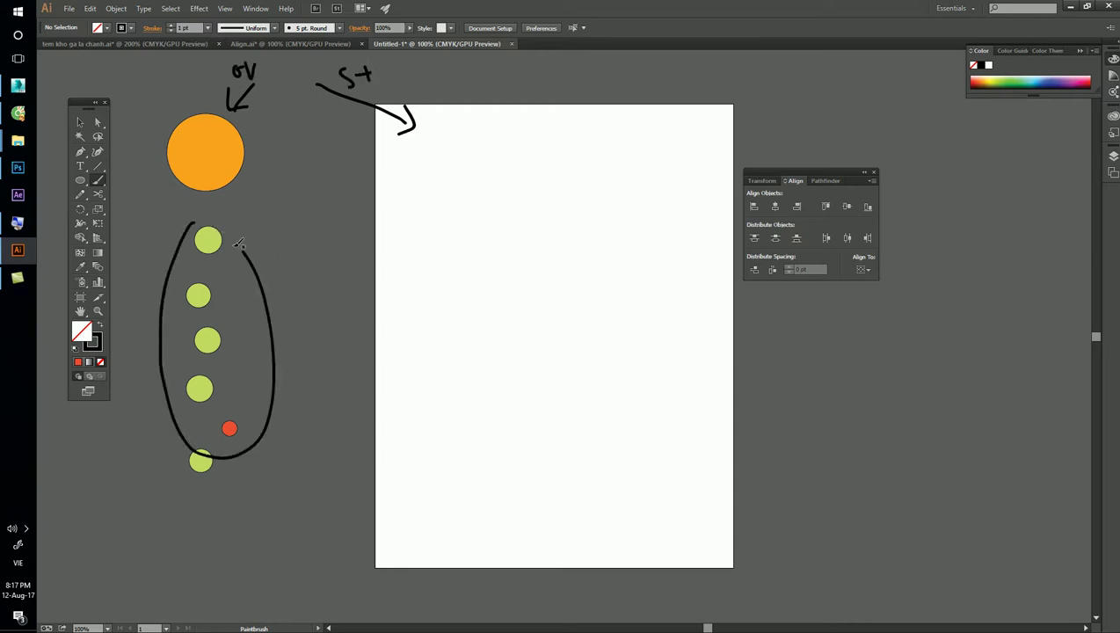
{"action": "key", "text": "ctrl+z"}
{"action": "mouse_move", "coordinate": [234, 424]}
{"action": "left_mouse_down"}
{"action": "mouse_move", "coordinate": [261, 403]}
{"action": "mouse_move", "coordinate": [247, 426]}
{"action": "left_mouse_up"}
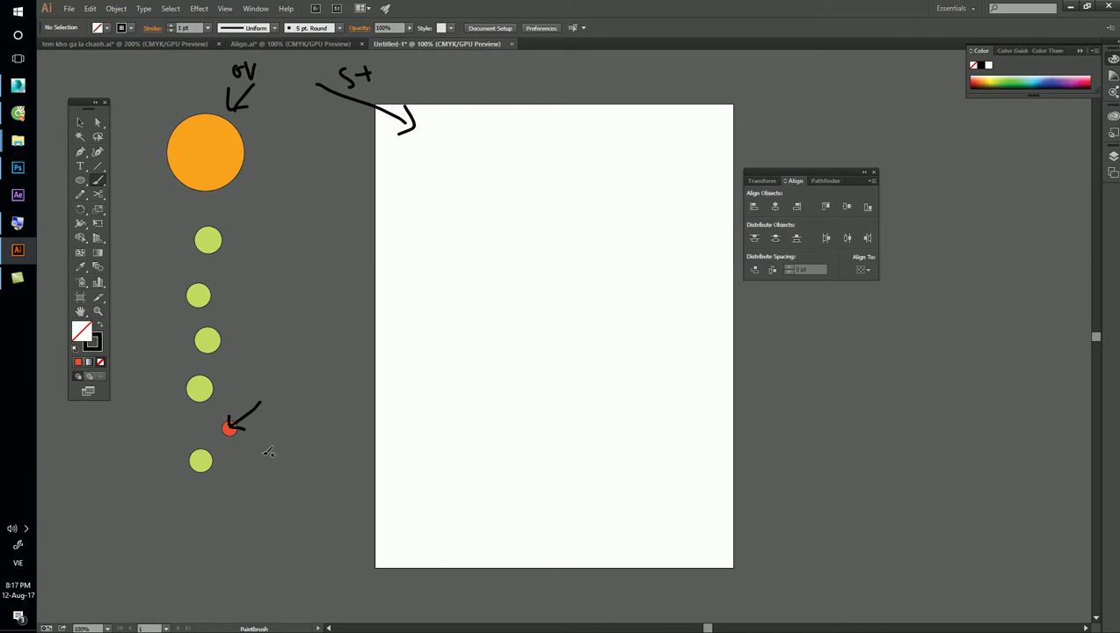
{"action": "key", "text": "ctrl+z"}
{"action": "key", "text": "v"}
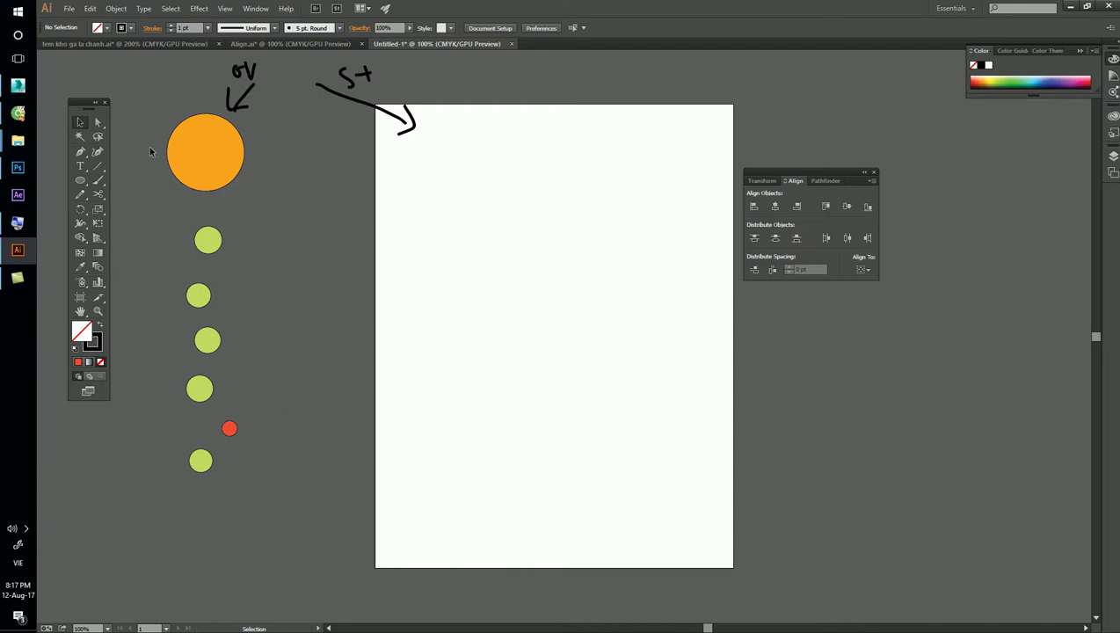
Step: Select all circles, try Horizontal Align Center, then undo it
{"action": "left_click_drag", "start_coordinate": [296, 522], "coordinate": [323, 428]}
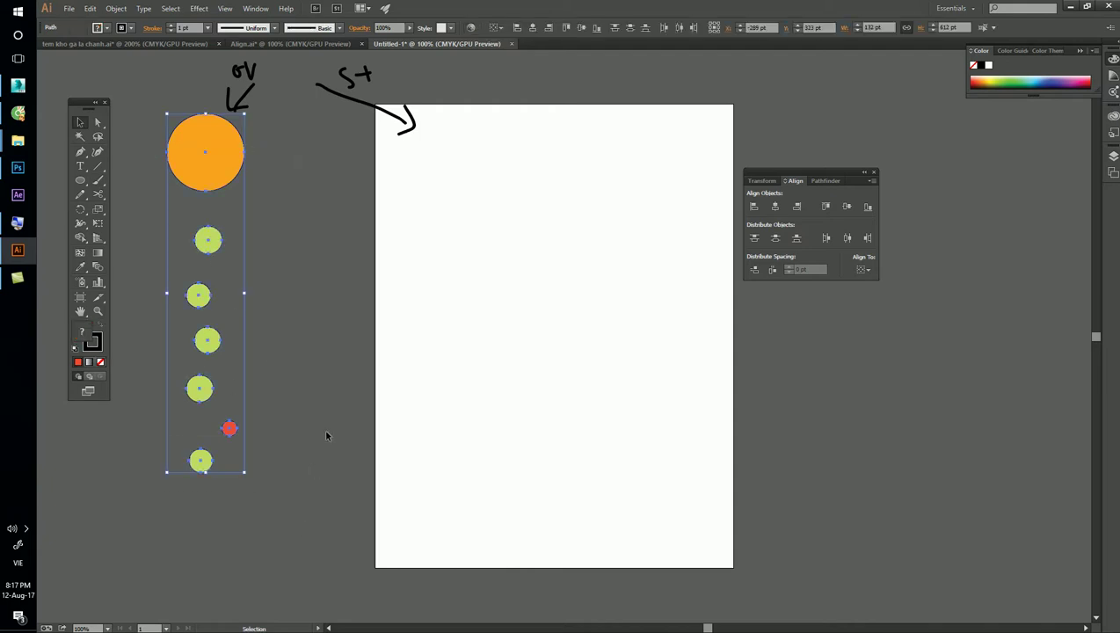
{"action": "key", "text": "shift+F7"}
{"action": "left_click", "coordinate": [861, 269]}
{"action": "left_click", "coordinate": [885, 293]}
{"action": "left_click", "coordinate": [774, 207]}
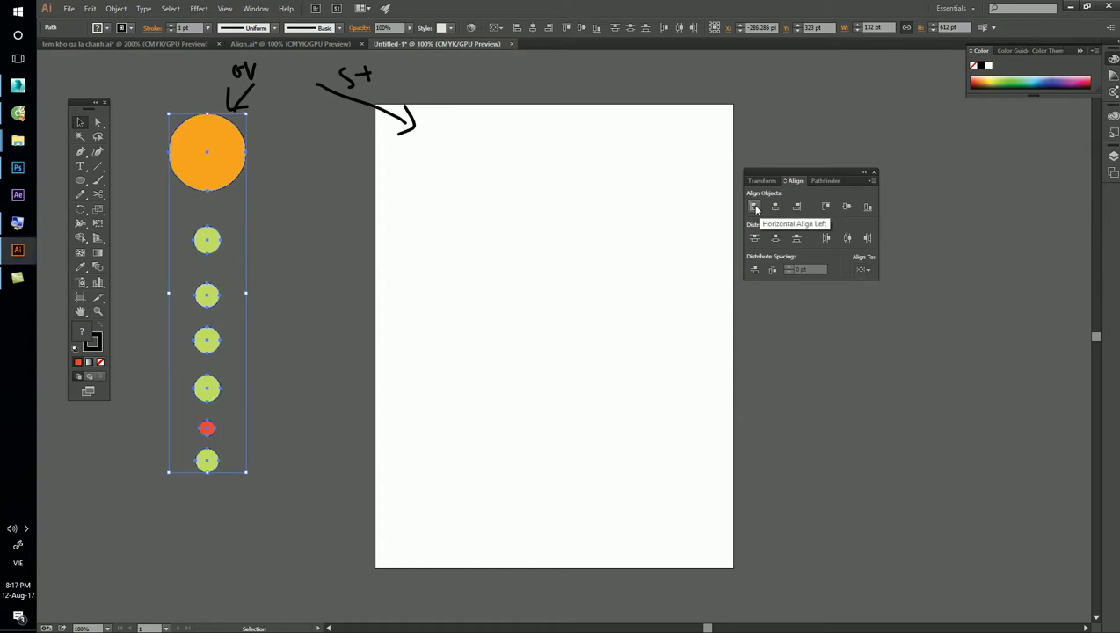
{"action": "key", "text": "ctrl+z"}
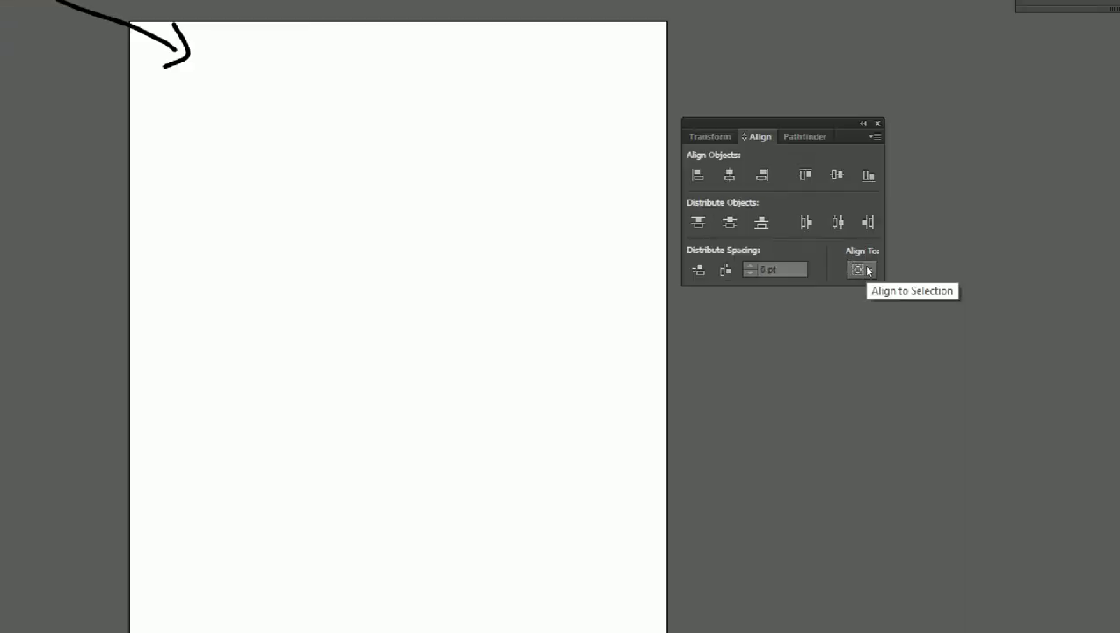
Step: Set Align To Artboard, try centring and undo, then move the red circle lower right
{"action": "left_click", "coordinate": [867, 271]}
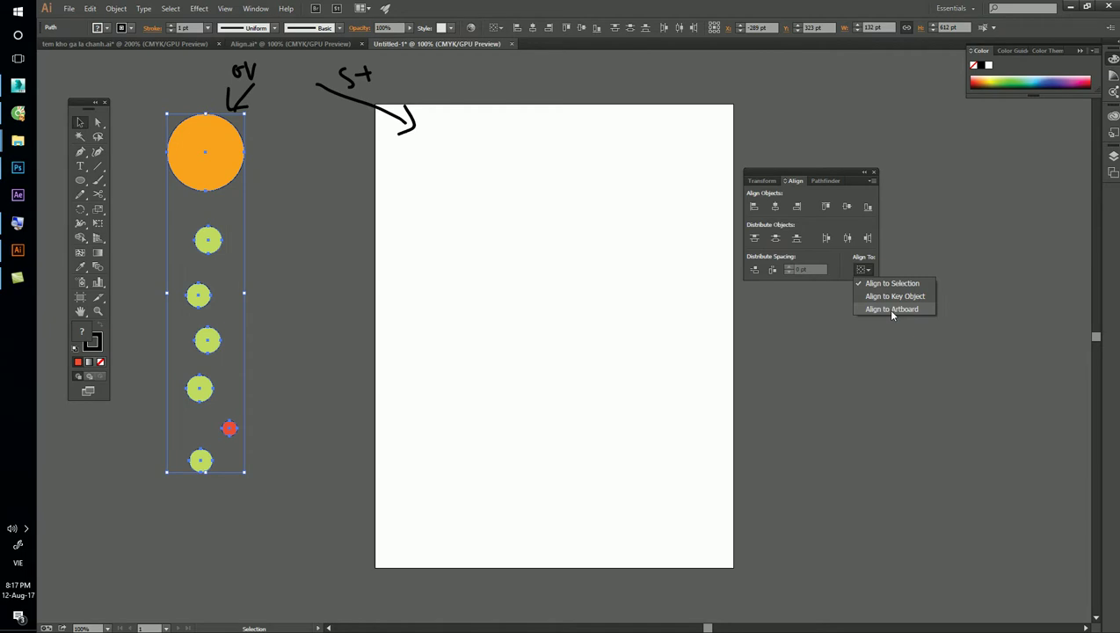
{"action": "left_click", "coordinate": [892, 311]}
{"action": "left_click", "coordinate": [864, 270]}
{"action": "left_click", "coordinate": [888, 309]}
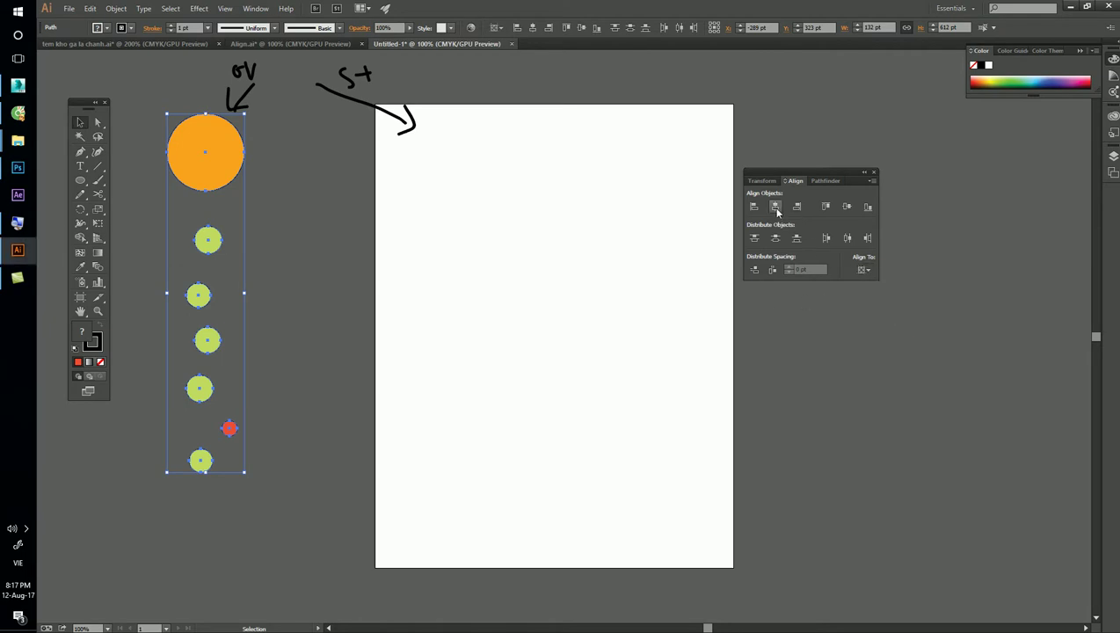
{"action": "left_click", "coordinate": [776, 209]}
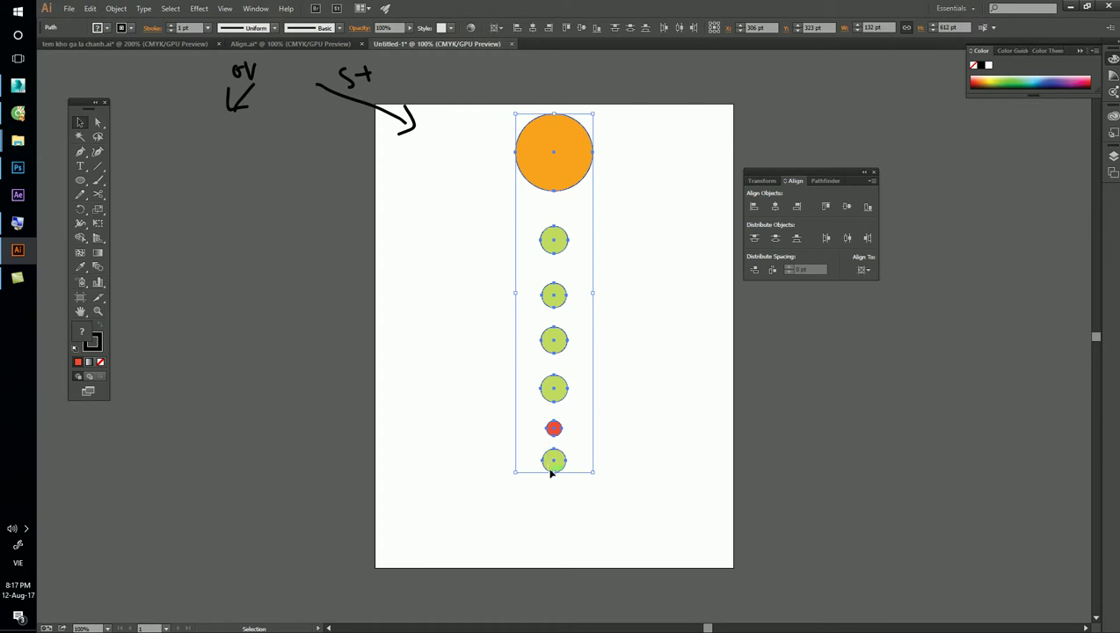
{"action": "key", "text": "ctrl+z"}
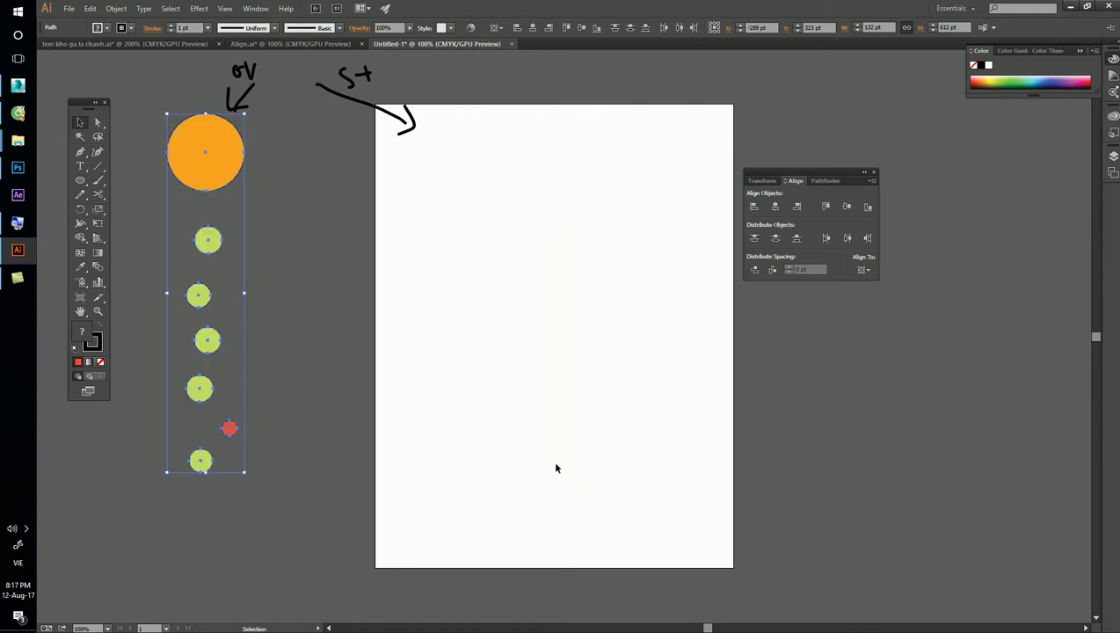
{"action": "left_click", "coordinate": [315, 396]}
{"action": "mouse_move", "coordinate": [229, 428]}
{"action": "left_mouse_down"}
{"action": "mouse_move", "coordinate": [299, 489]}
{"action": "mouse_move", "coordinate": [304, 516]}
{"action": "left_mouse_up"}
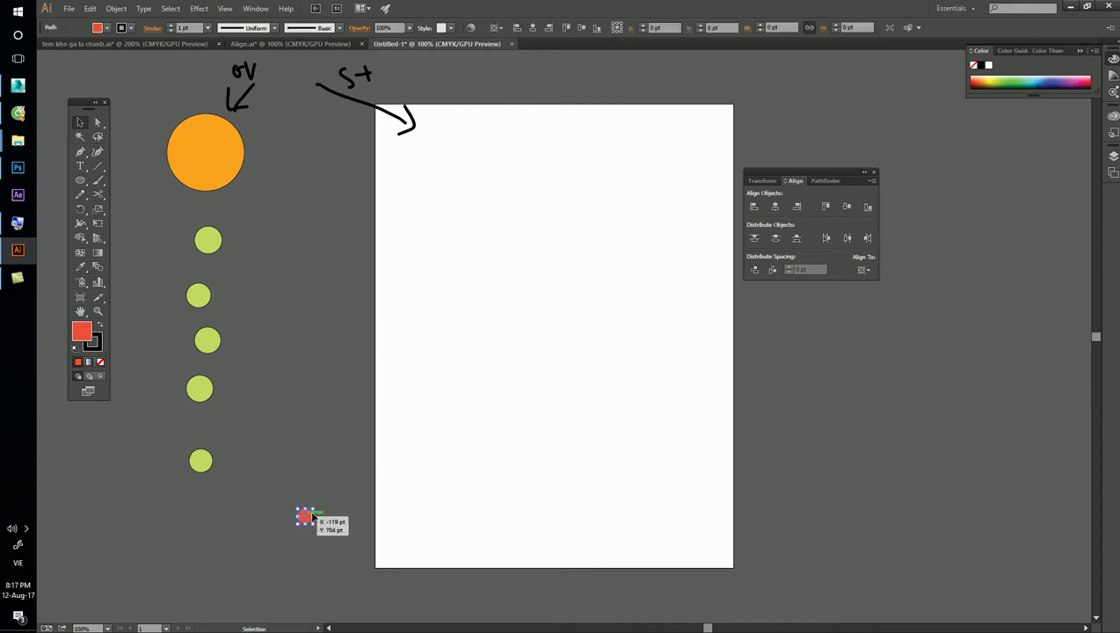
Step: Select all the circles and make the red circle the key object
{"action": "left_click", "coordinate": [352, 411]}
{"action": "mouse_move", "coordinate": [322, 563]}
{"action": "left_mouse_down"}
{"action": "mouse_move", "coordinate": [167, 264]}
{"action": "mouse_move", "coordinate": [146, 150]}
{"action": "left_mouse_up"}
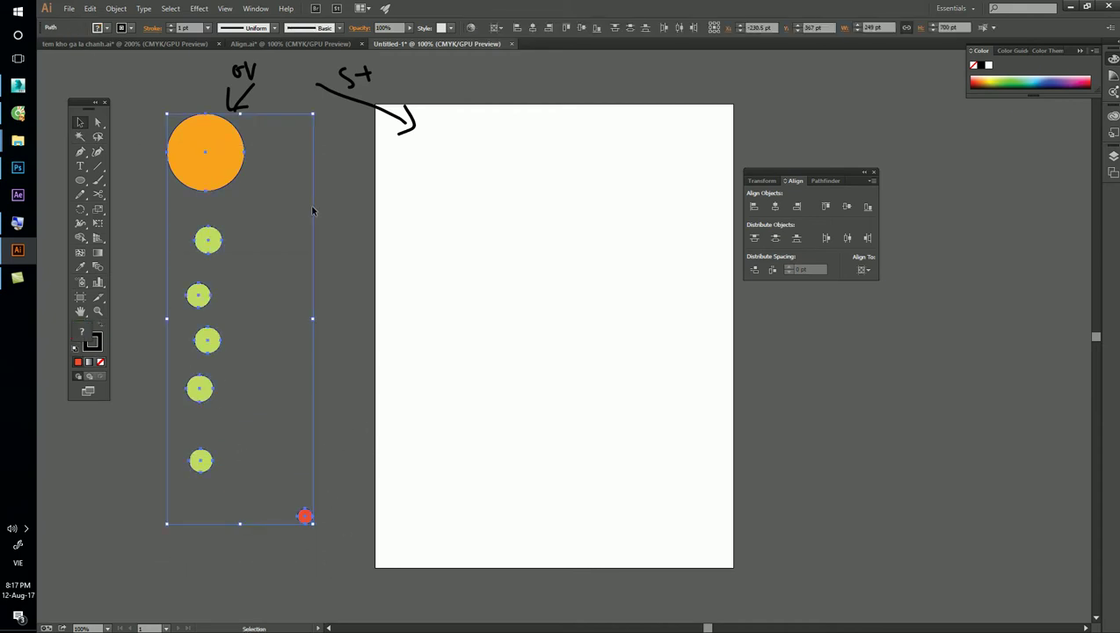
{"action": "left_click", "coordinate": [304, 518]}
{"action": "left_click", "coordinate": [334, 538]}
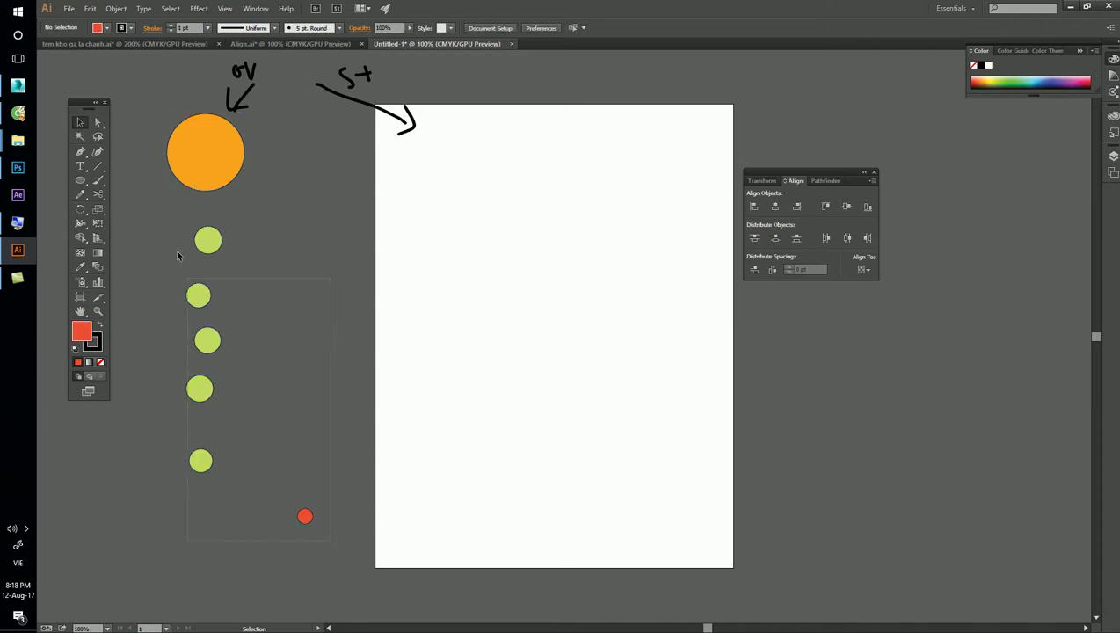
{"action": "key", "text": "ctrl+a"}
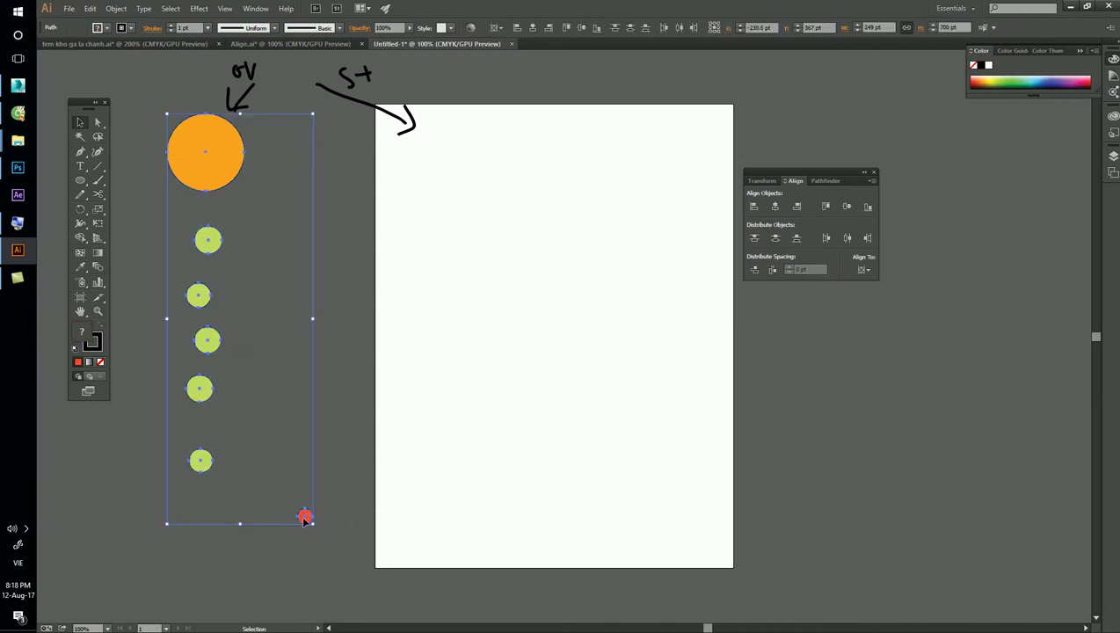
{"action": "left_click", "coordinate": [305, 518]}
Step: Horizontally centre all circles on the red key circle
{"action": "left_click", "coordinate": [863, 270]}
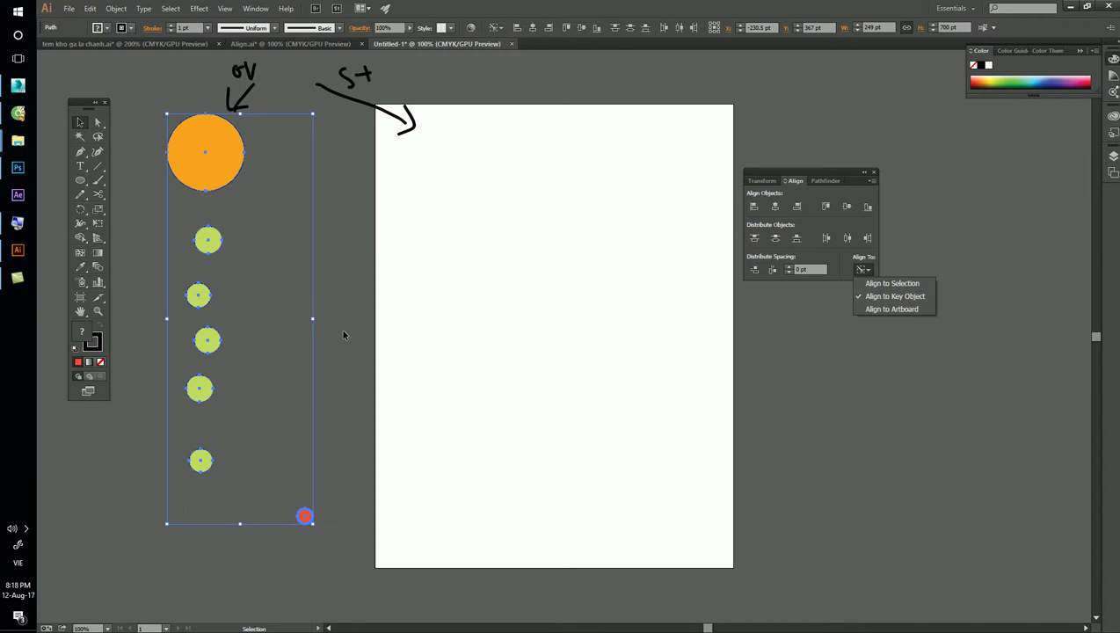
{"action": "left_click", "coordinate": [358, 517]}
{"action": "left_click_drag", "start_coordinate": [359, 518], "coordinate": [152, 135]}
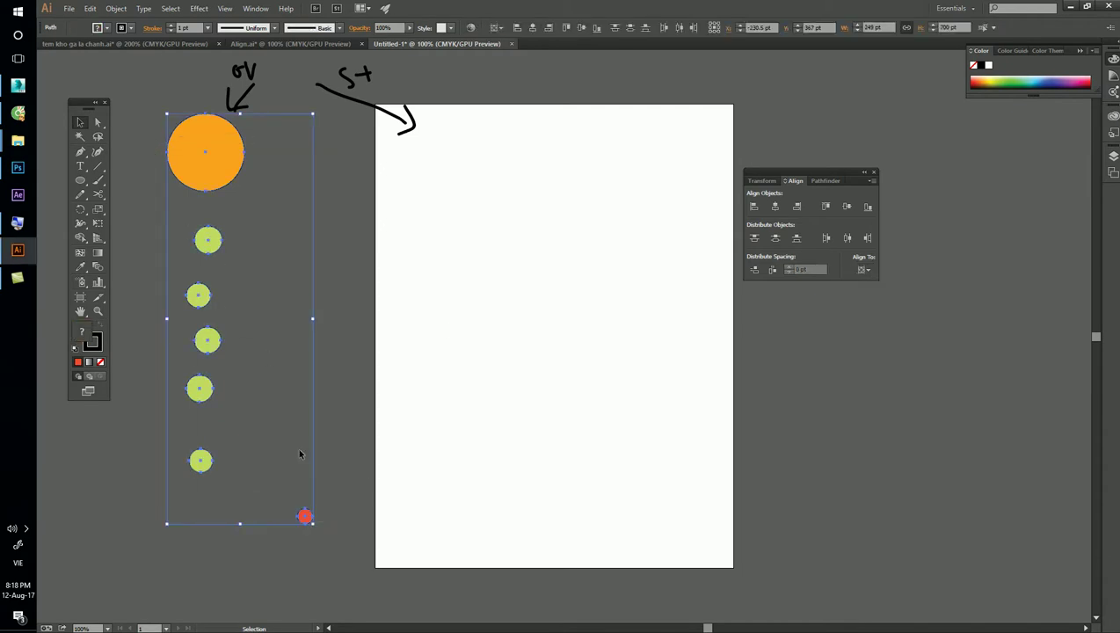
{"action": "left_click", "coordinate": [304, 517]}
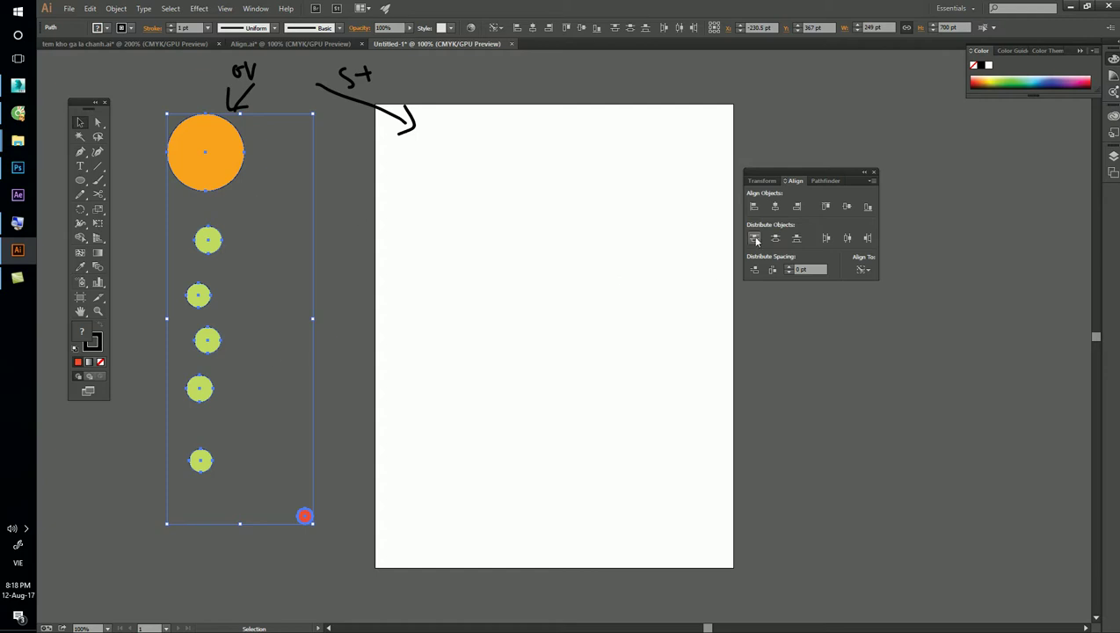
{"action": "left_click", "coordinate": [775, 207]}
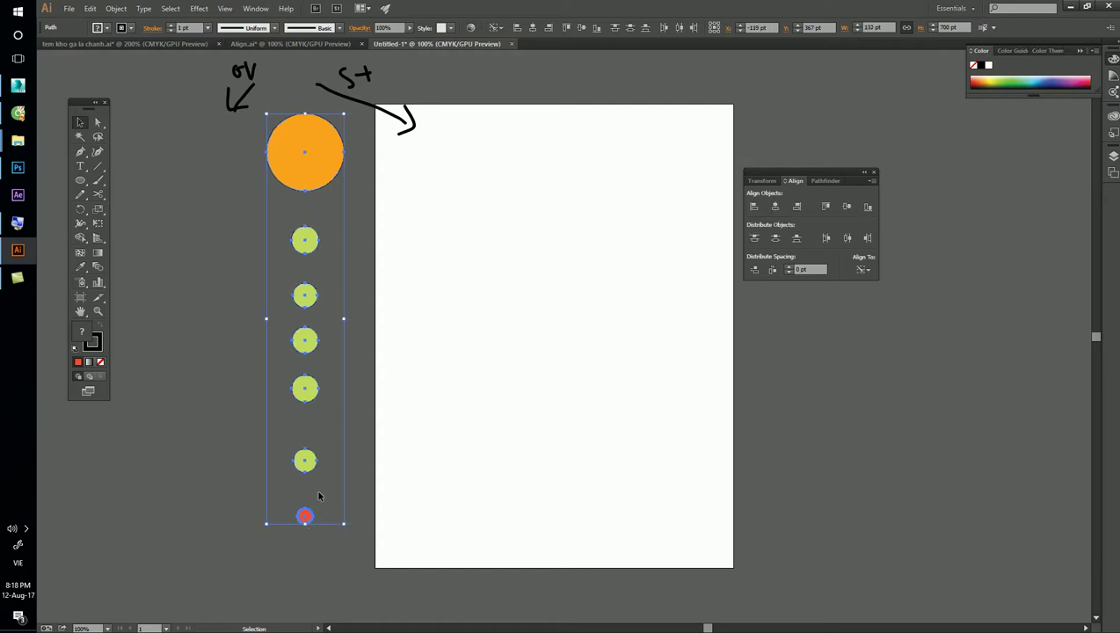
Step: Clear the circle selection and switch back to the Align.ai document
{"action": "left_click", "coordinate": [196, 214]}
{"action": "key", "text": "ctrl+a"}
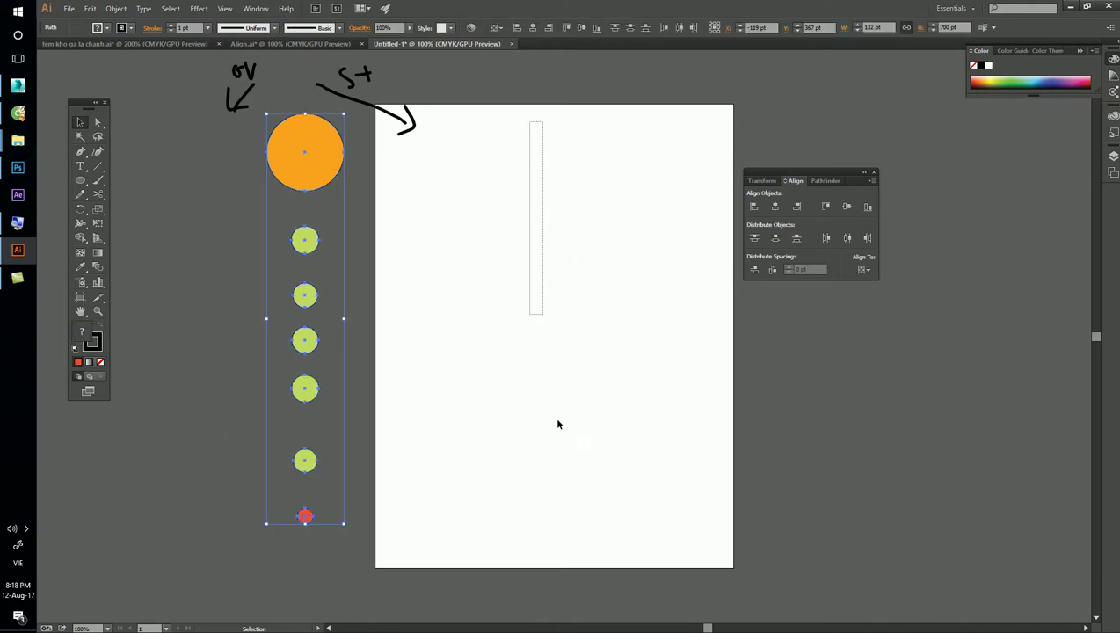
{"action": "left_click_drag", "start_coordinate": [554, 121], "coordinate": [528, 541]}
{"action": "left_click", "coordinate": [305, 517]}
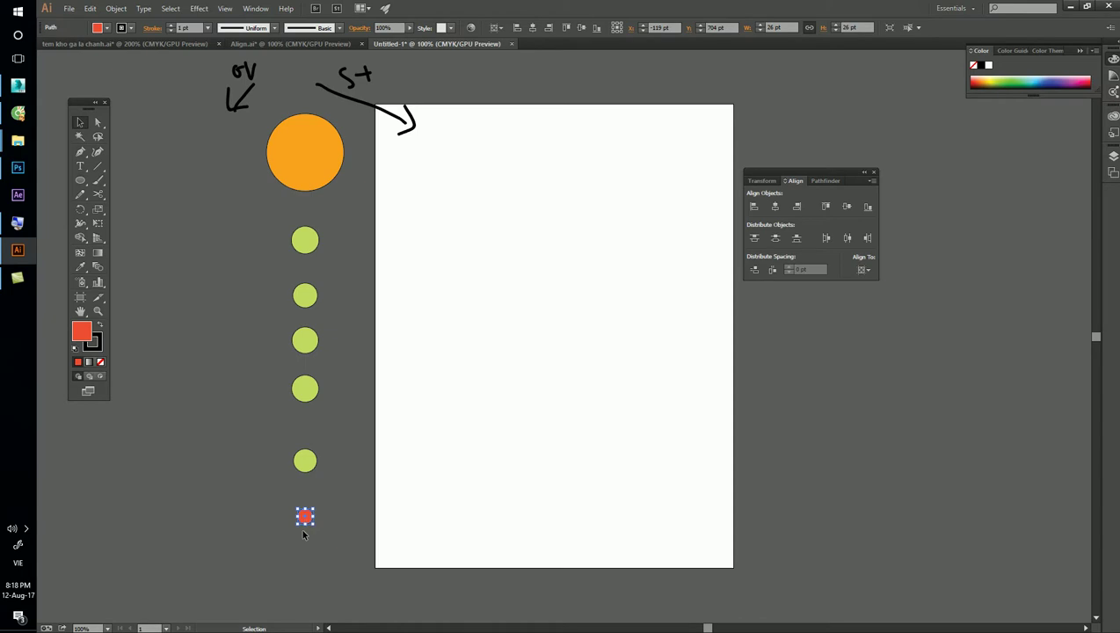
{"action": "mouse_move", "coordinate": [300, 589]}
{"action": "left_mouse_down"}
{"action": "mouse_move", "coordinate": [232, 162]}
{"action": "mouse_move", "coordinate": [340, 576]}
{"action": "left_mouse_up"}
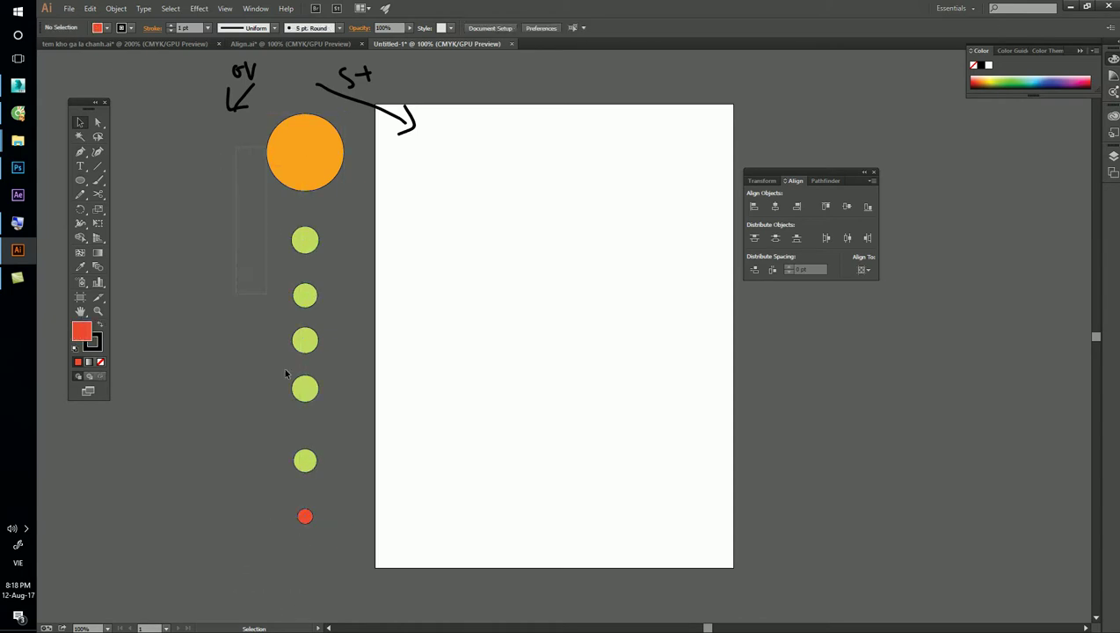
{"action": "left_click", "coordinate": [279, 44]}
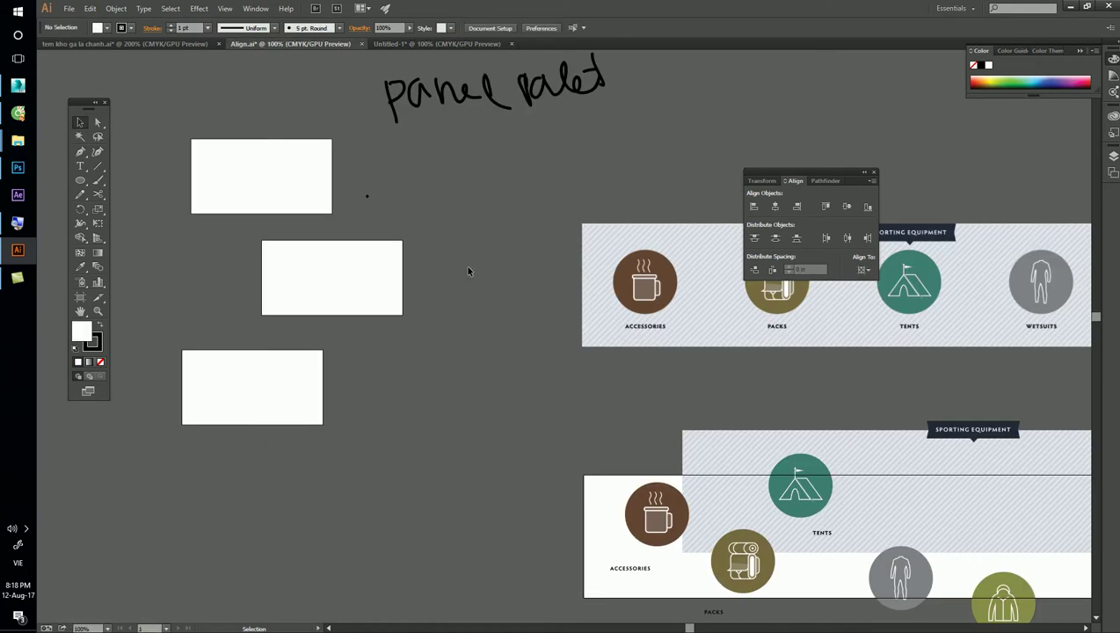
Step: Revert Align.ai to its saved version
{"action": "key", "text": "F12"}
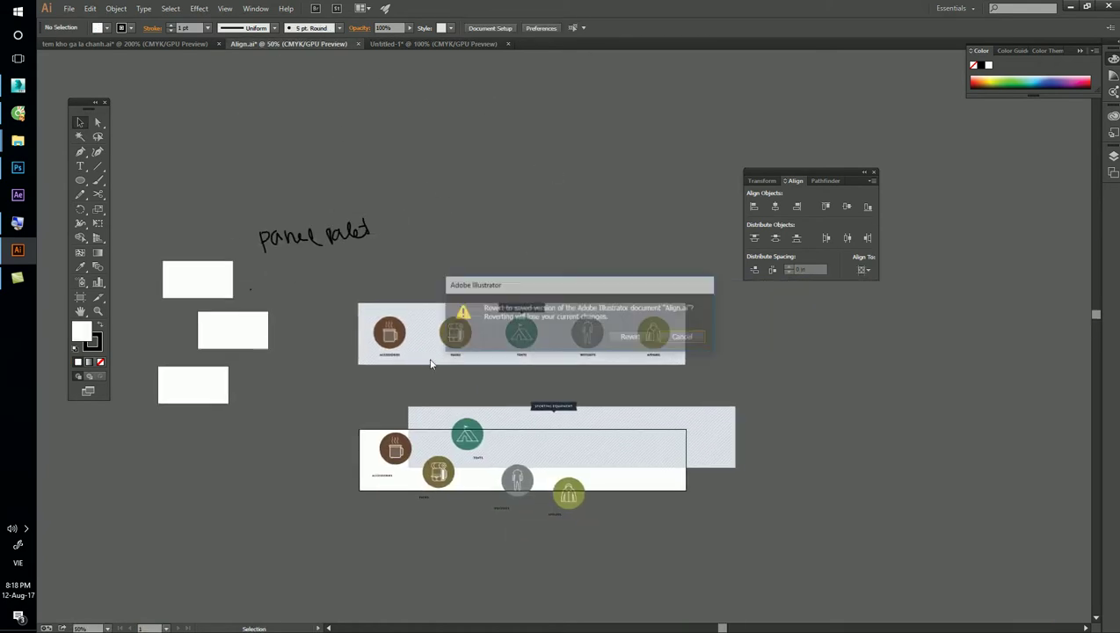
{"action": "left_click", "coordinate": [631, 336]}
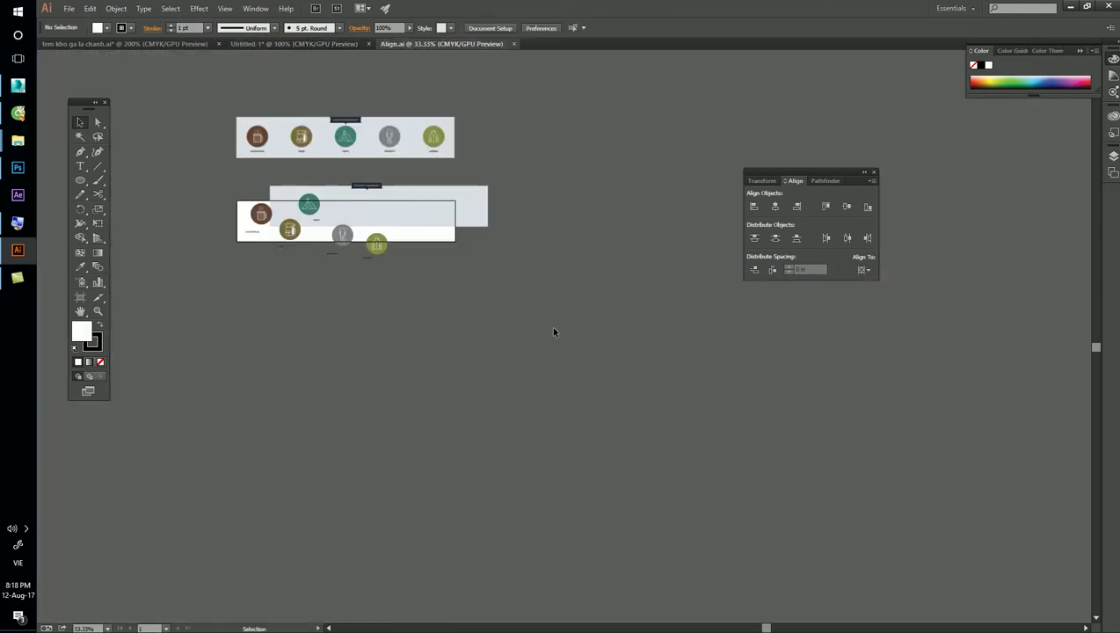
{"action": "scroll", "coordinate": [286, 131], "scroll_direction": "up", "scroll_amount": 4}
Step: Shift the lower banner's hatched background slightly right and down
{"action": "left_click", "coordinate": [292, 439]}
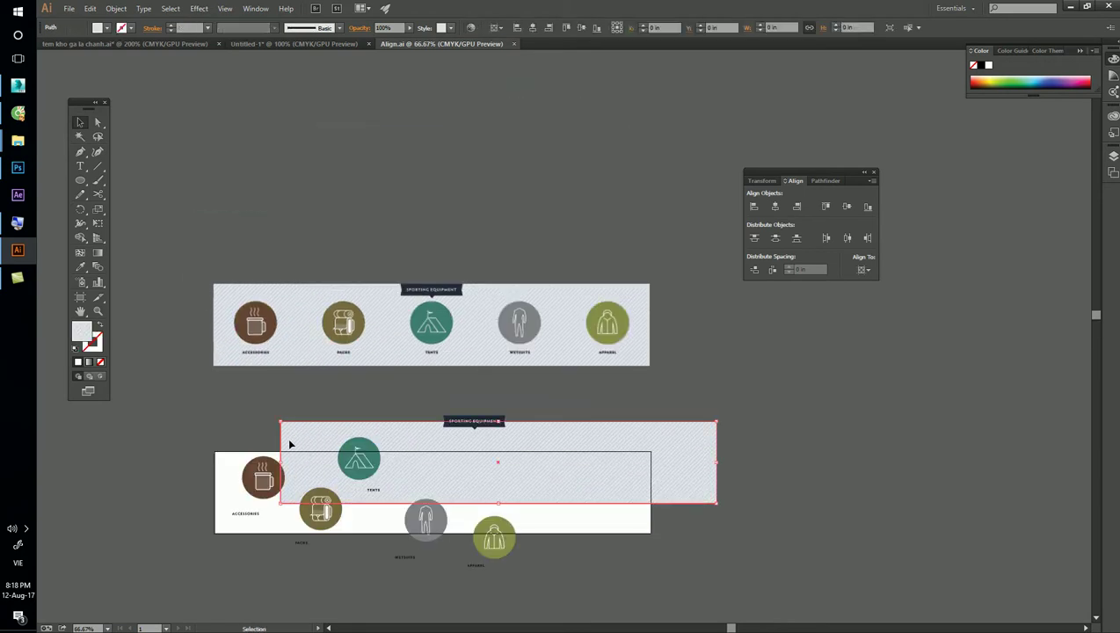
{"action": "scroll", "coordinate": [237, 472], "scroll_direction": "up", "scroll_amount": 1}
{"action": "left_click_drag", "start_coordinate": [274, 476], "coordinate": [236, 471]}
{"action": "key", "text": "ctrl+z"}
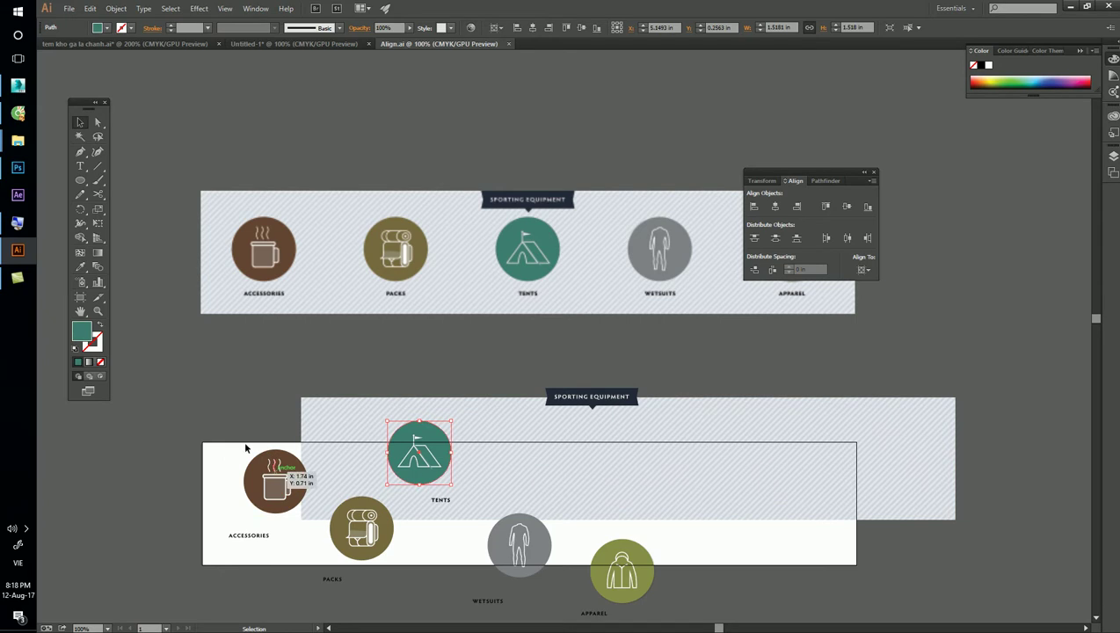
{"action": "key", "text": "alt"}
{"action": "left_click_drag", "start_coordinate": [511, 421], "coordinate": [534, 441]}
{"action": "left_click", "coordinate": [607, 349]}
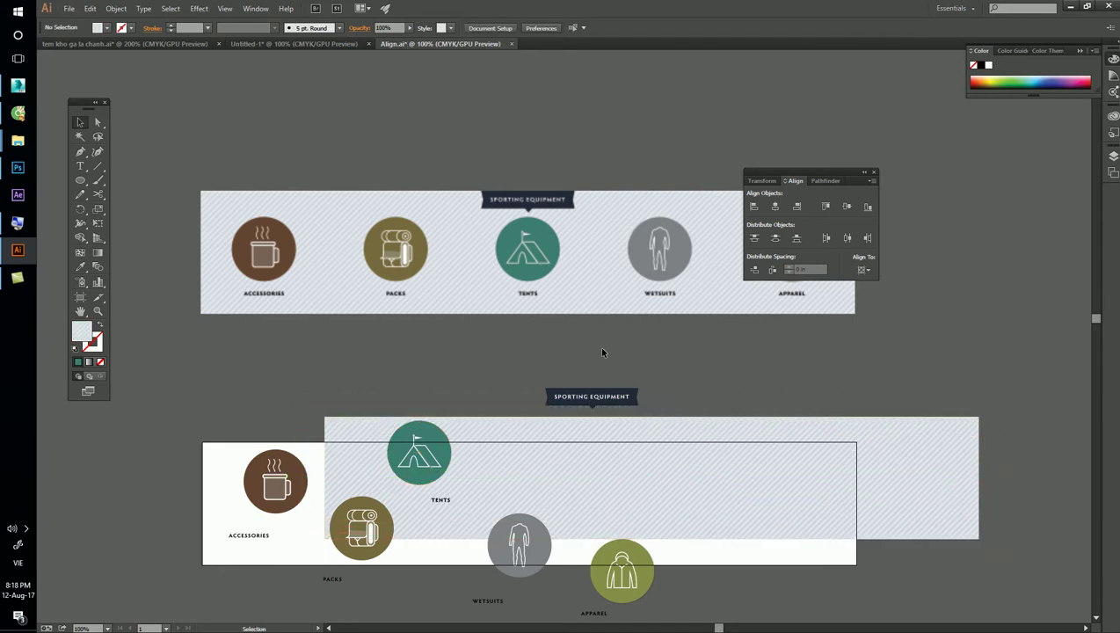
Step: Select and nudge parts of the lower Sporting Equipment banner
{"action": "scroll", "coordinate": [613, 383], "scroll_direction": "up", "scroll_amount": 3}
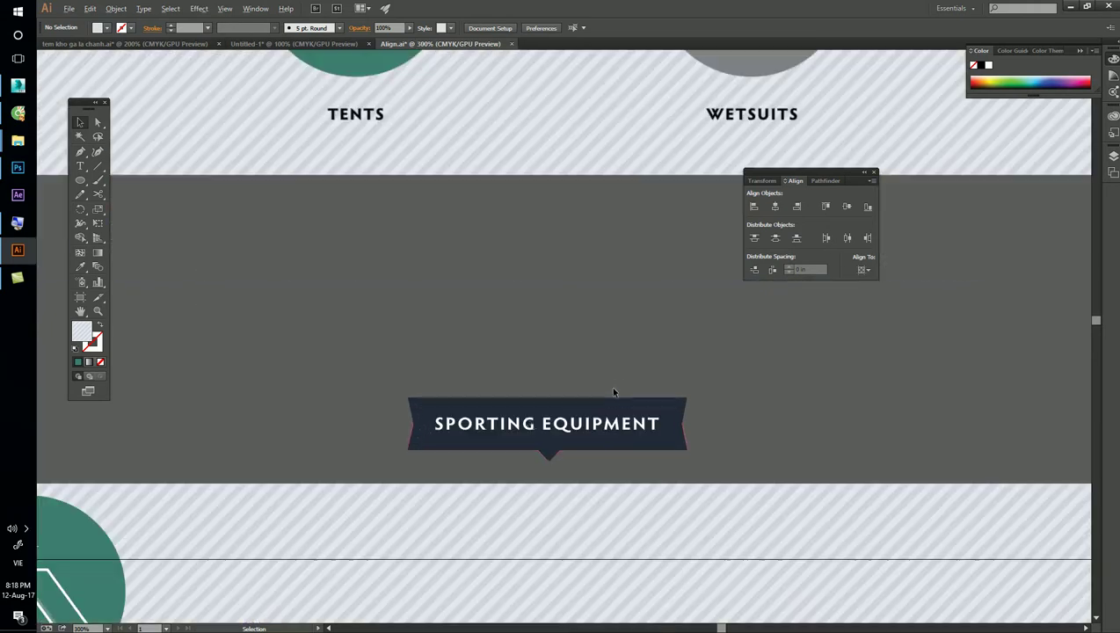
{"action": "left_click", "coordinate": [482, 410]}
{"action": "left_click_drag", "start_coordinate": [481, 409], "coordinate": [481, 433]}
{"action": "left_click", "coordinate": [520, 355]}
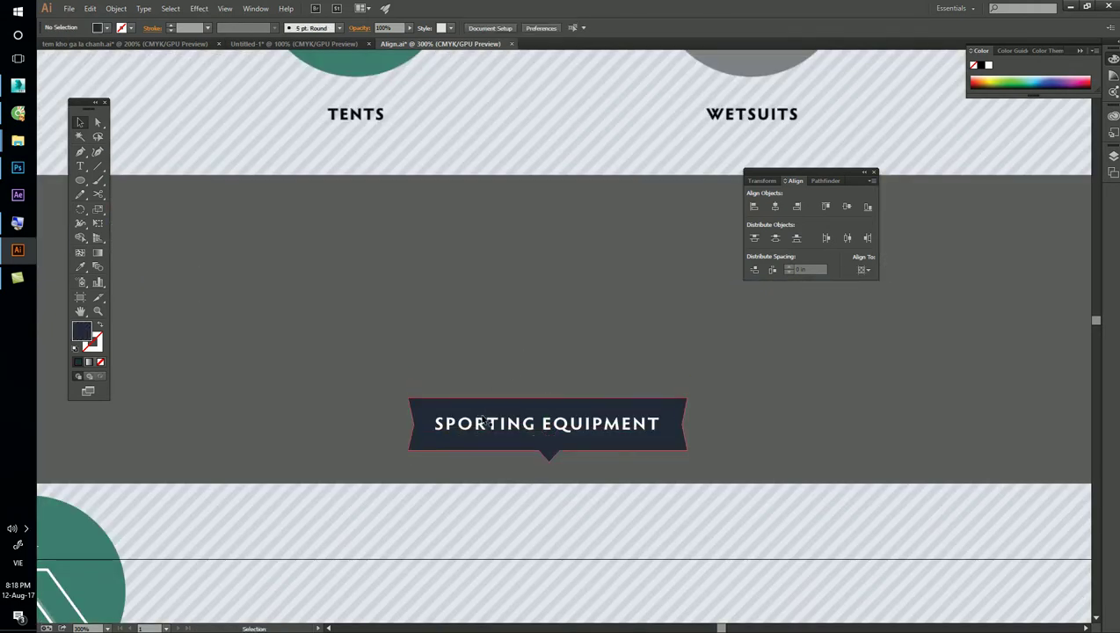
{"action": "left_click", "coordinate": [496, 425]}
{"action": "left_click", "coordinate": [501, 373]}
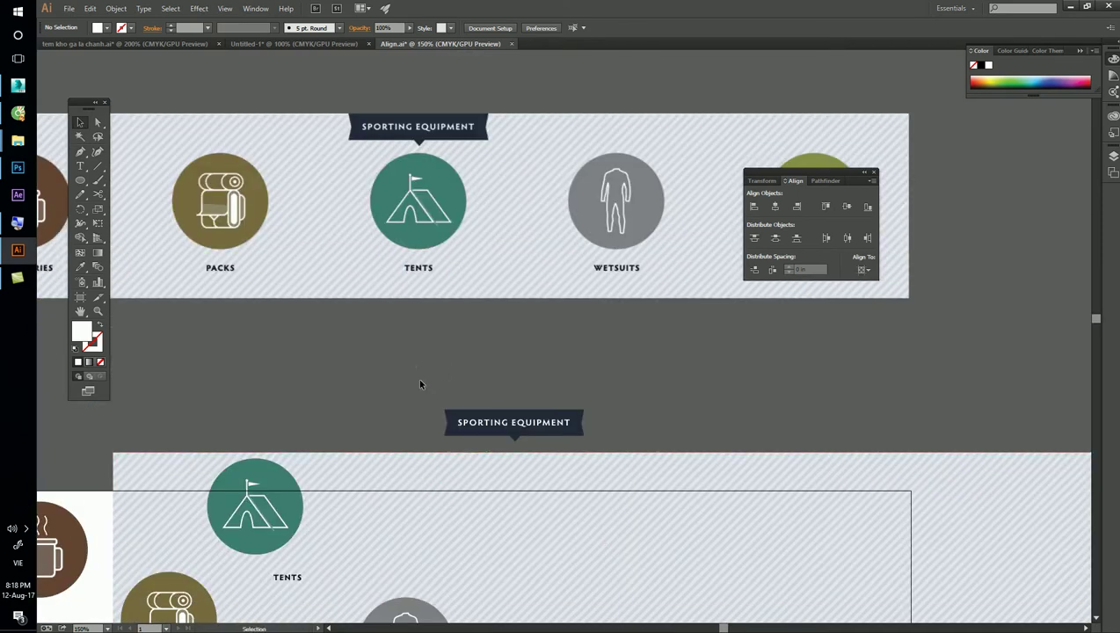
{"action": "left_click", "coordinate": [531, 426]}
{"action": "scroll", "coordinate": [658, 360], "scroll_direction": "down", "scroll_amount": 2}
Step: Keep the tent icon inside its green circle and group the two together
{"action": "left_click", "coordinate": [418, 333]}
{"action": "scroll", "coordinate": [418, 333], "scroll_direction": "up", "scroll_amount": 2}
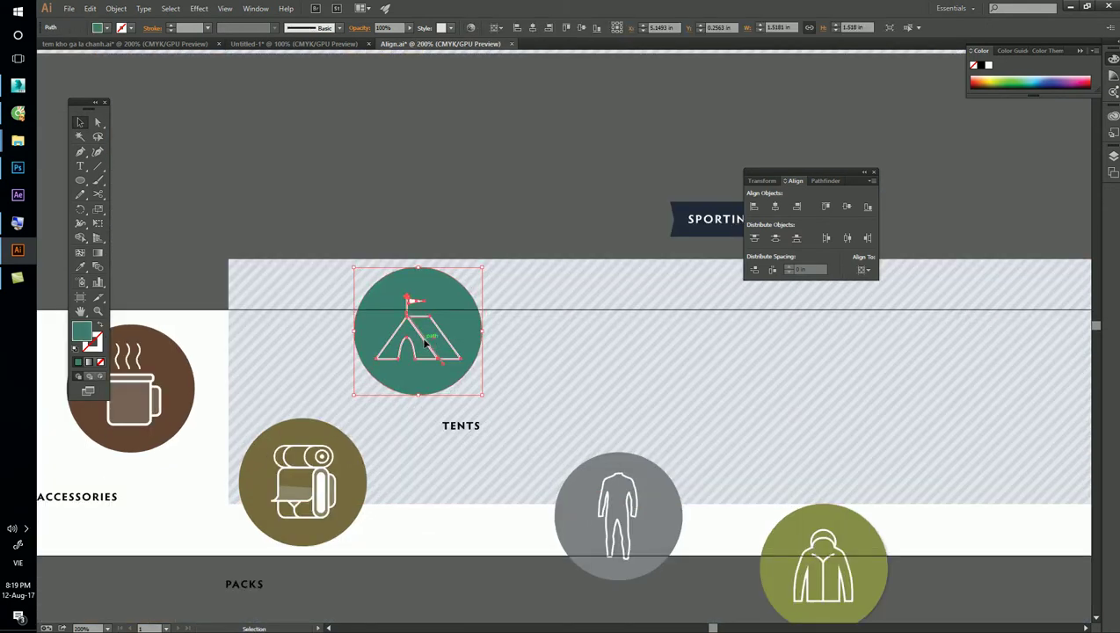
{"action": "left_click", "coordinate": [420, 335]}
{"action": "left_click_drag", "start_coordinate": [420, 335], "coordinate": [568, 334]}
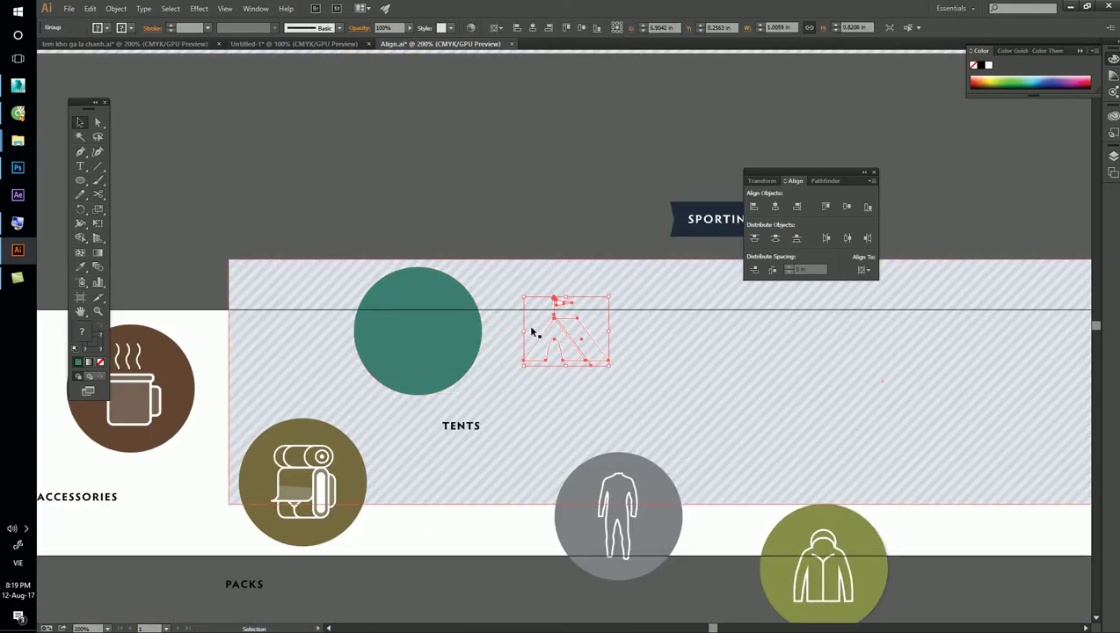
{"action": "key", "text": "ctrl+z"}
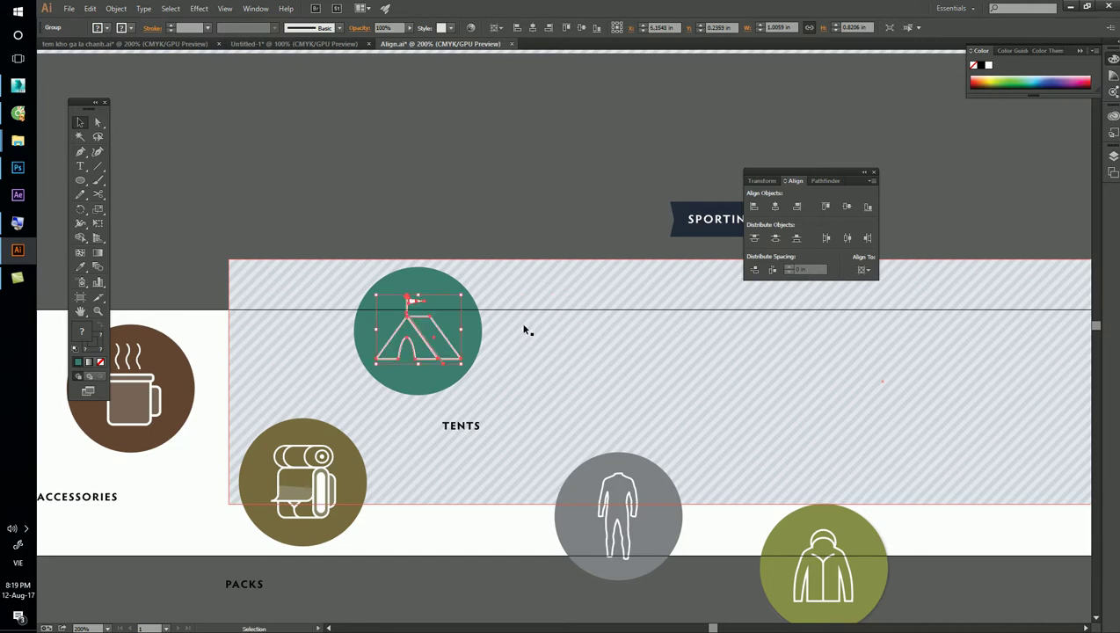
{"action": "right_click", "coordinate": [438, 293]}
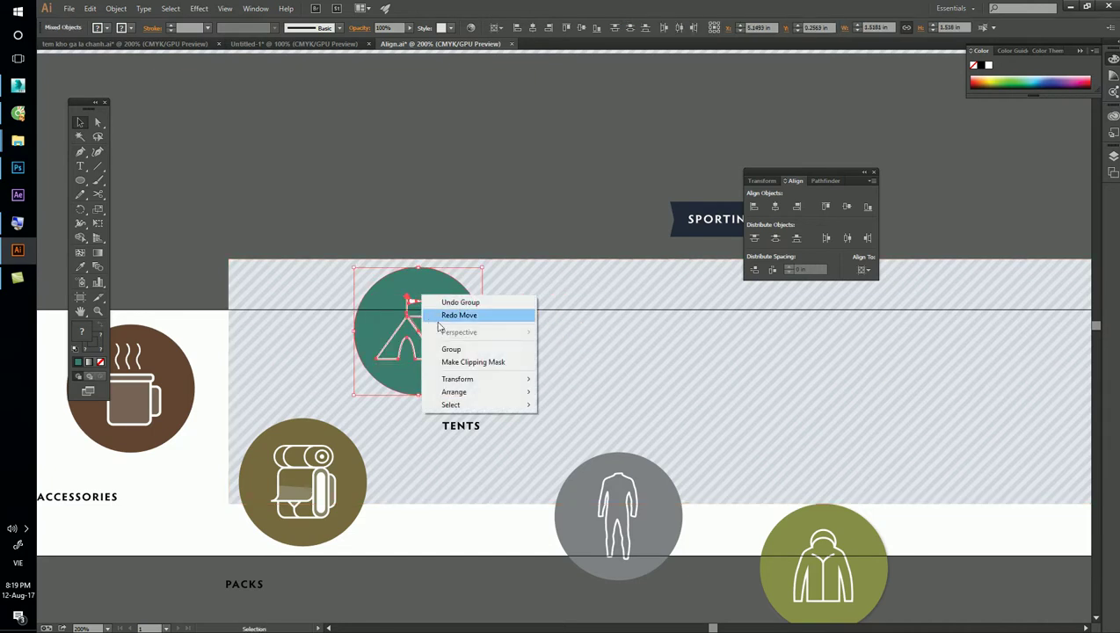
{"action": "left_click", "coordinate": [450, 347]}
{"action": "left_click", "coordinate": [299, 466]}
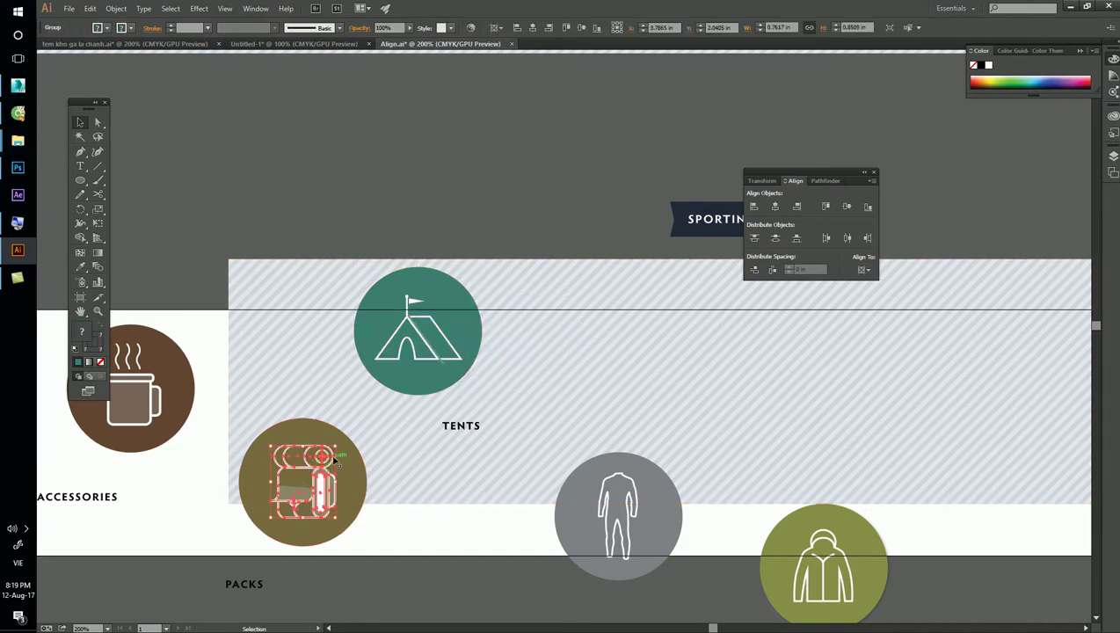
{"action": "key", "text": "ctrl+equal"}
{"action": "key", "text": "ctrl+equal"}
Step: Group the packs icon with its brown circle after confirming the circle moved alone
{"action": "left_click", "coordinate": [418, 545]}
{"action": "left_click", "coordinate": [382, 453]}
{"action": "left_click_drag", "start_coordinate": [382, 453], "coordinate": [343, 462]}
{"action": "key", "text": "ctrl+z"}
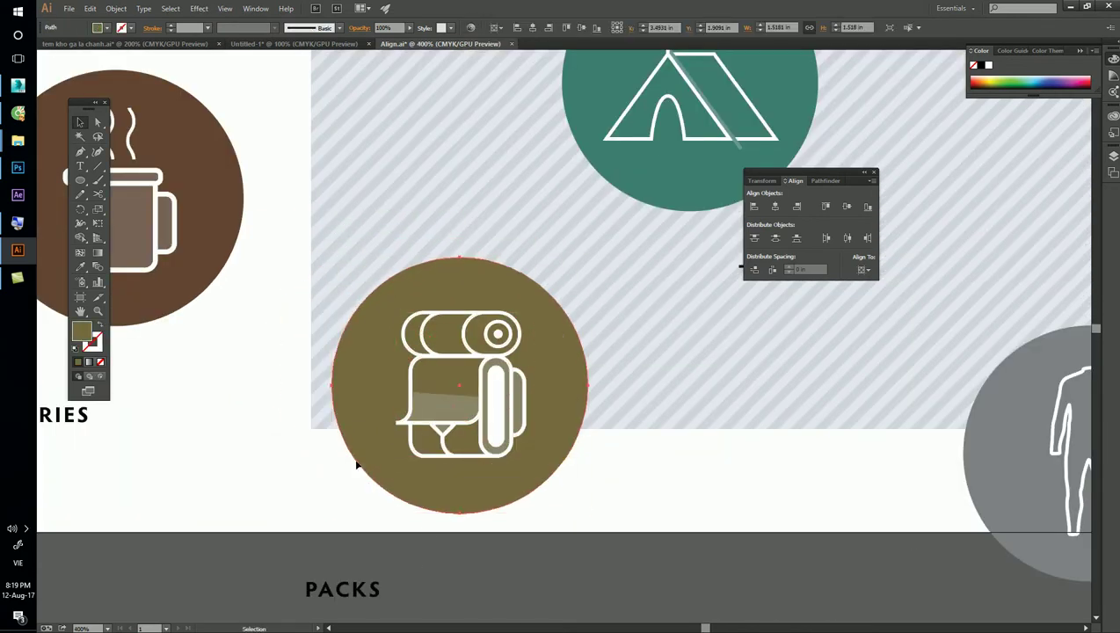
{"action": "left_click", "coordinate": [437, 359], "text": "shift"}
{"action": "right_click", "coordinate": [377, 376]}
{"action": "left_click", "coordinate": [413, 425]}
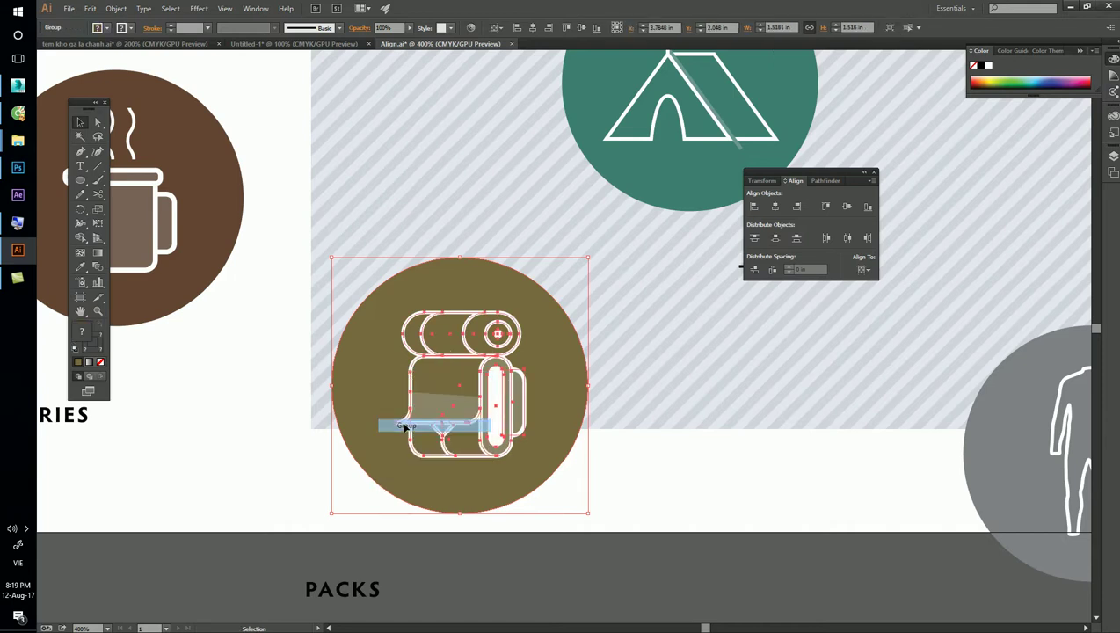
Step: Verify the coffee mug icon is already grouped with its circle
{"action": "key", "text": "ctrl+minus"}
{"action": "left_click", "coordinate": [290, 358]}
{"action": "key", "text": "ctrl+plus"}
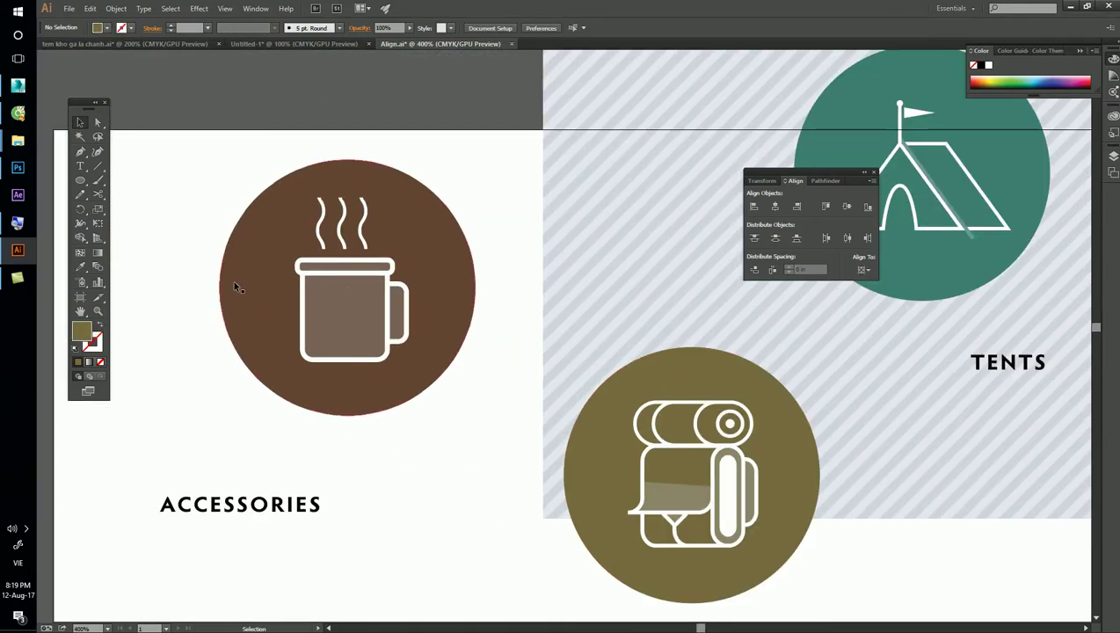
{"action": "left_click", "coordinate": [230, 269]}
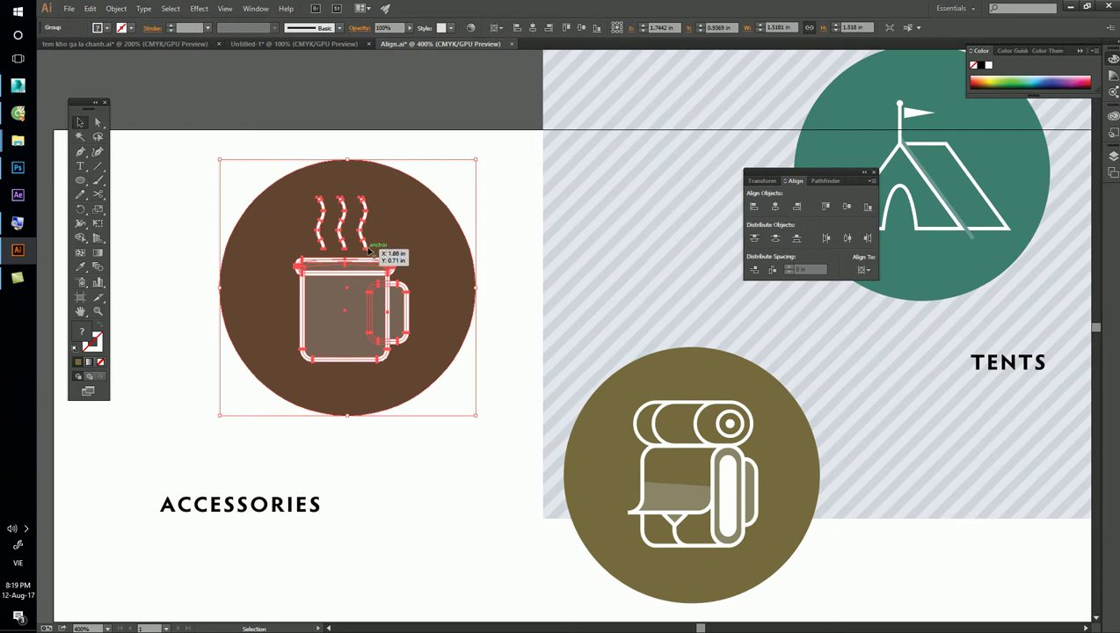
{"action": "key", "text": "ctrl+minus"}
{"action": "key", "text": "ctrl+minus"}
{"action": "key", "text": "ctrl+minus"}
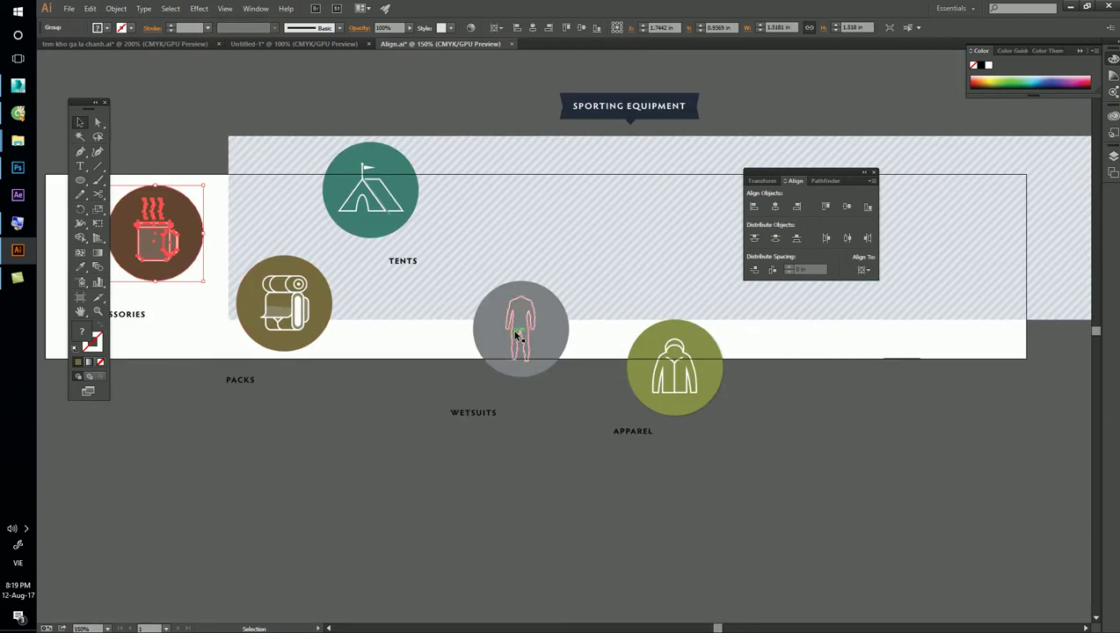
Step: Group the wetsuit figure with its grey circle
{"action": "left_click", "coordinate": [526, 338]}
{"action": "key", "text": "ctrl+plus"}
{"action": "key", "text": "ctrl+plus"}
{"action": "key", "text": "ctrl+plus"}
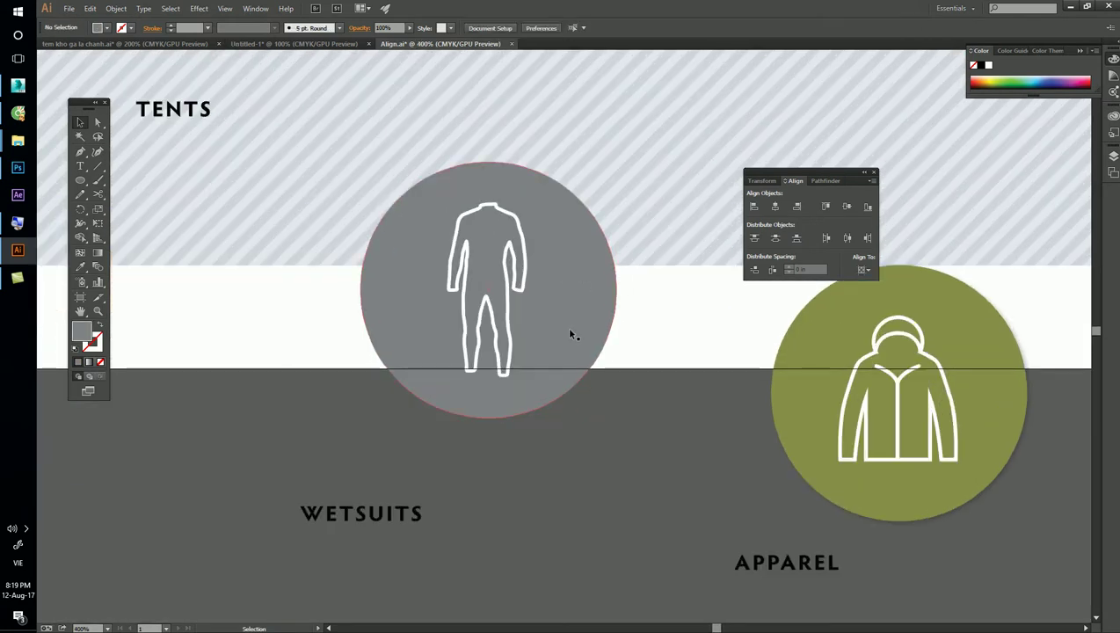
{"action": "left_click", "coordinate": [507, 283], "text": "shift"}
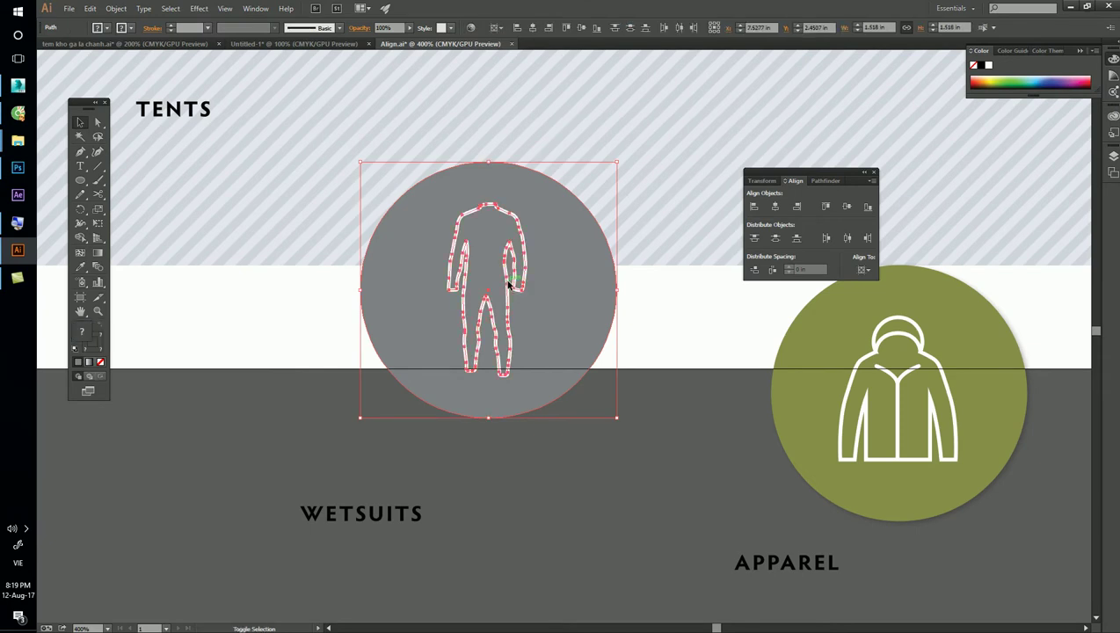
{"action": "right_click", "coordinate": [507, 280]}
{"action": "left_click", "coordinate": [536, 331]}
Step: Check the jacket circle's grouping, then select the WETSUITS label with Direct Selection
{"action": "left_click", "coordinate": [853, 343]}
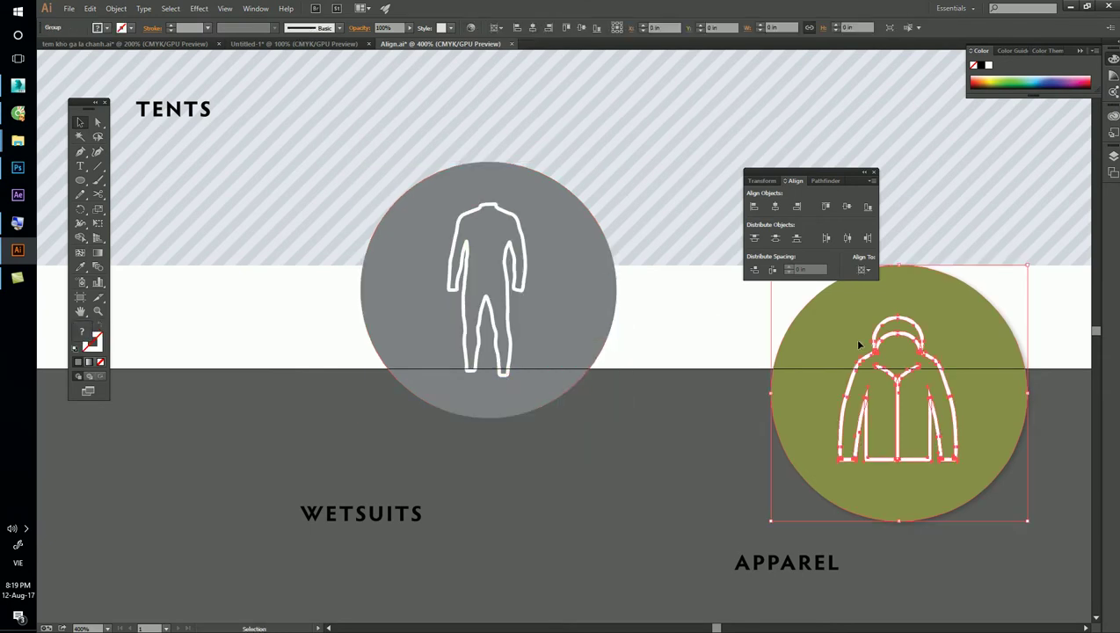
{"action": "left_click", "coordinate": [709, 334]}
{"action": "scroll", "coordinate": [694, 343], "scroll_direction": "down", "scroll_amount": 2}
{"action": "scroll", "coordinate": [499, 370], "scroll_direction": "left", "scroll_amount": 3}
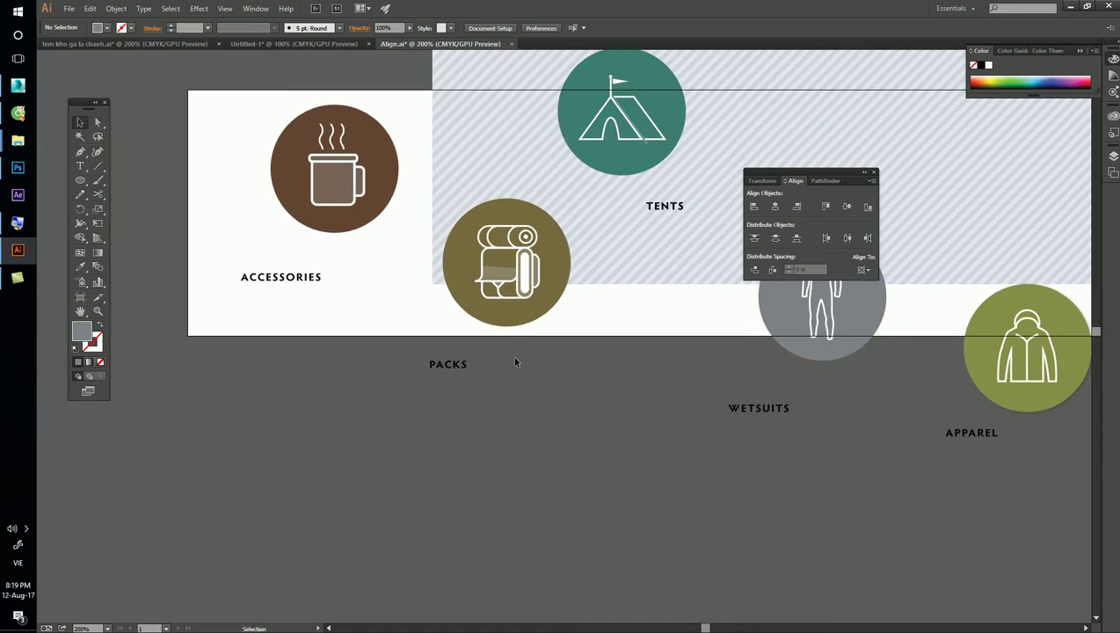
{"action": "scroll", "coordinate": [827, 410], "scroll_direction": "up", "scroll_amount": 3}
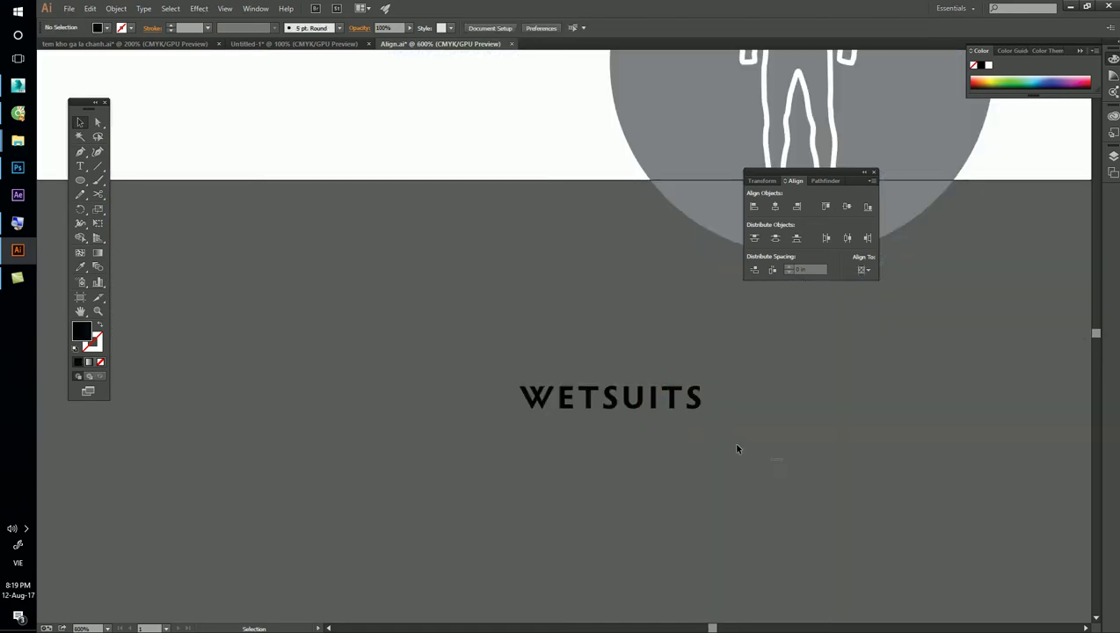
{"action": "left_click_drag", "start_coordinate": [736, 449], "coordinate": [456, 373]}
{"action": "key", "text": "a"}
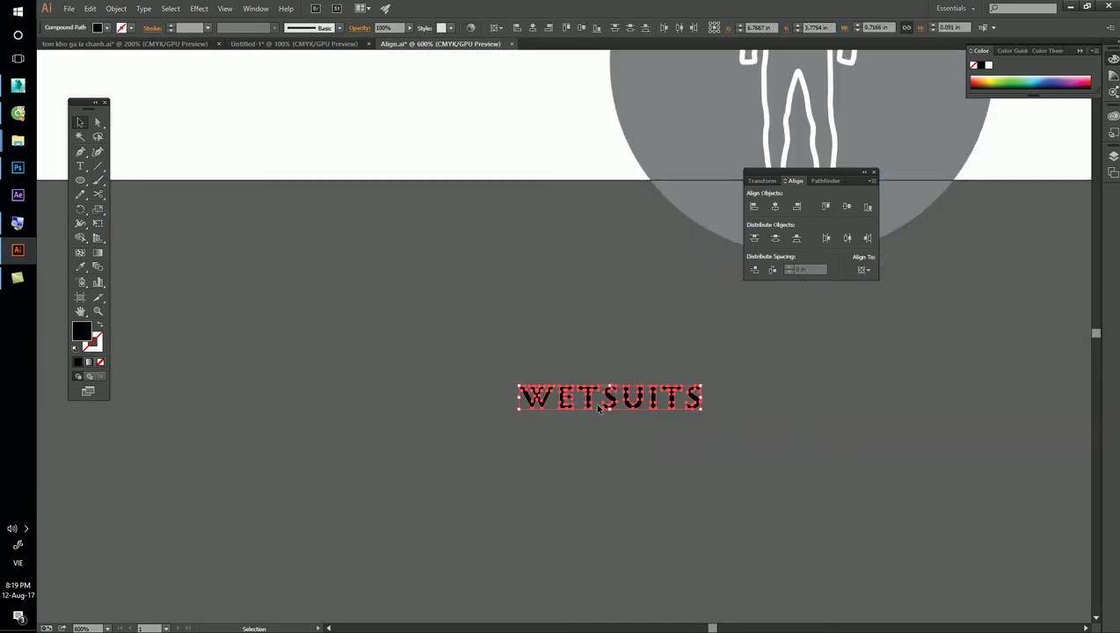
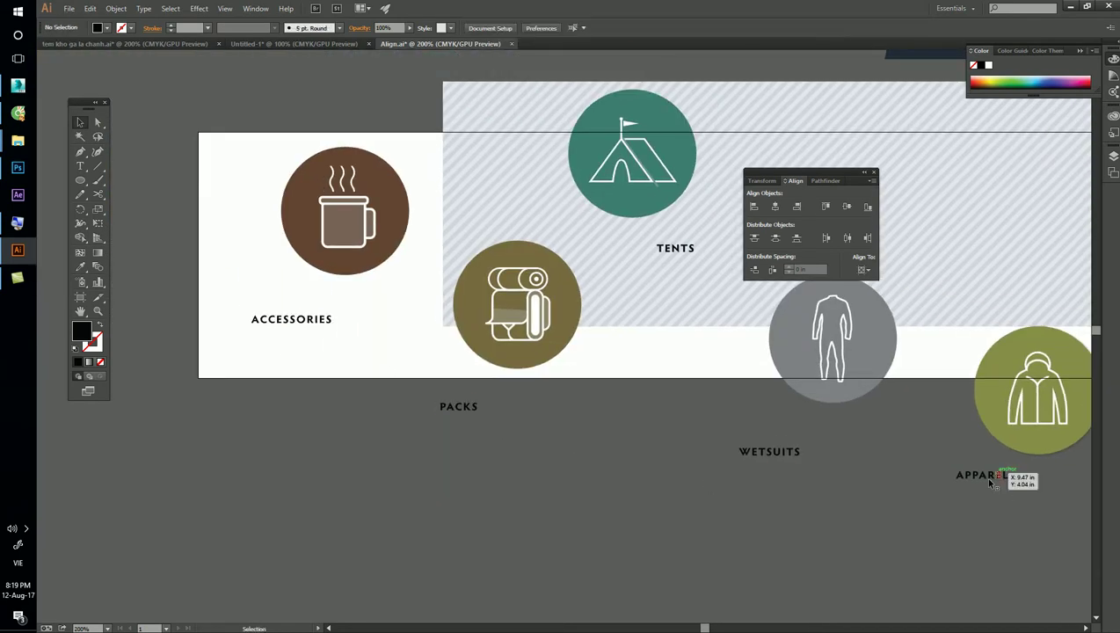
Step: Move the TENTS label lower in the messy banner copy
{"action": "mouse_move", "coordinate": [674, 253]}
{"action": "left_mouse_down"}
{"action": "mouse_move", "coordinate": [664, 355]}
{"action": "mouse_move", "coordinate": [722, 423]}
{"action": "left_mouse_up"}
{"action": "key", "text": "ctrl+minus"}
{"action": "left_click", "coordinate": [668, 318]}
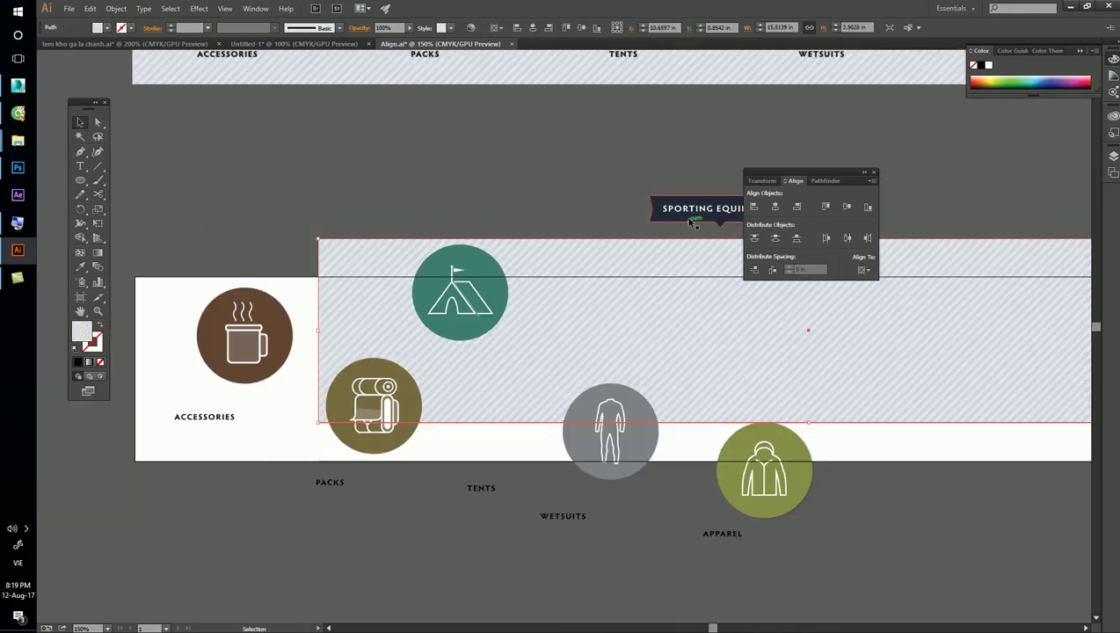
{"action": "left_click", "coordinate": [692, 221]}
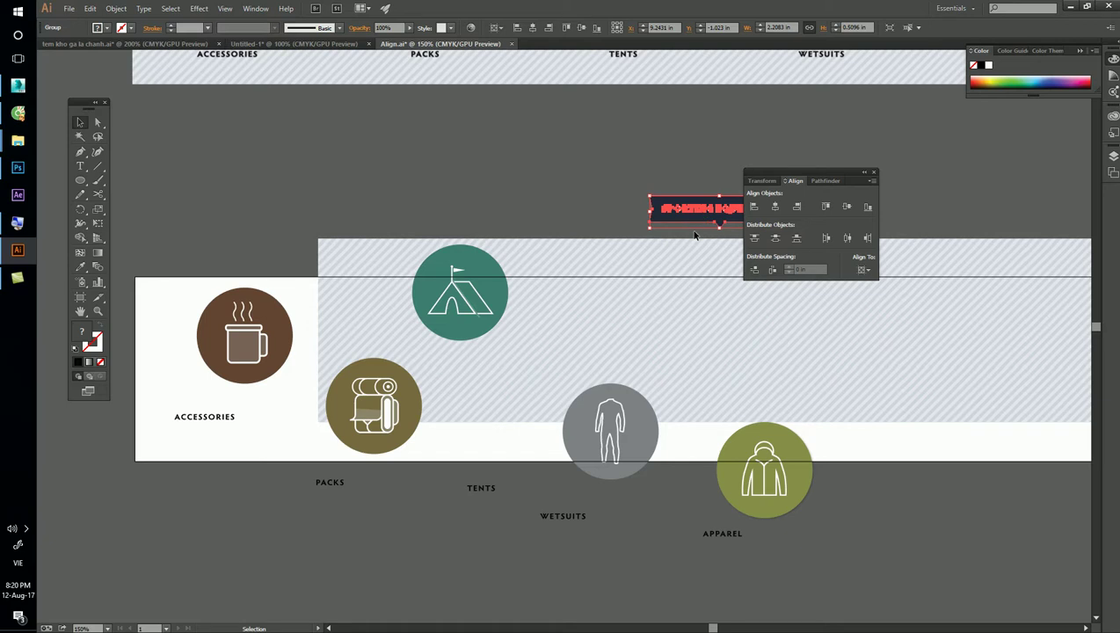
Step: Shift the lower copy's striped background rectangle up and to the left
{"action": "left_click", "coordinate": [544, 185]}
{"action": "scroll", "coordinate": [527, 211], "scroll_direction": "down", "scroll_amount": 2}
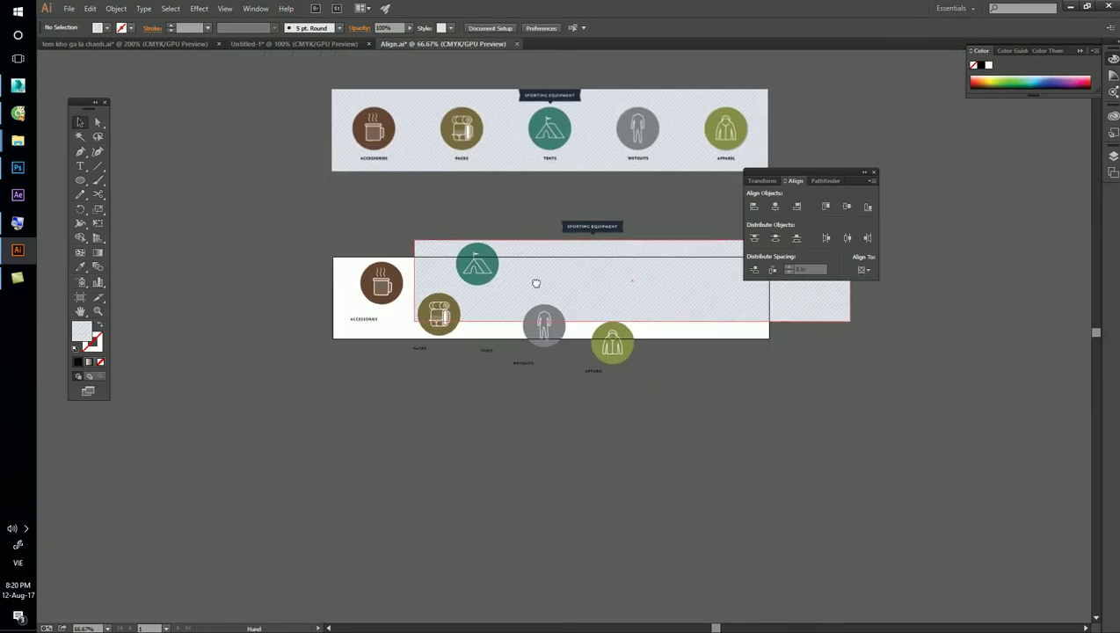
{"action": "scroll", "coordinate": [487, 422], "scroll_direction": "down", "scroll_amount": 2}
{"action": "scroll", "coordinate": [481, 417], "scroll_direction": "up", "scroll_amount": 1}
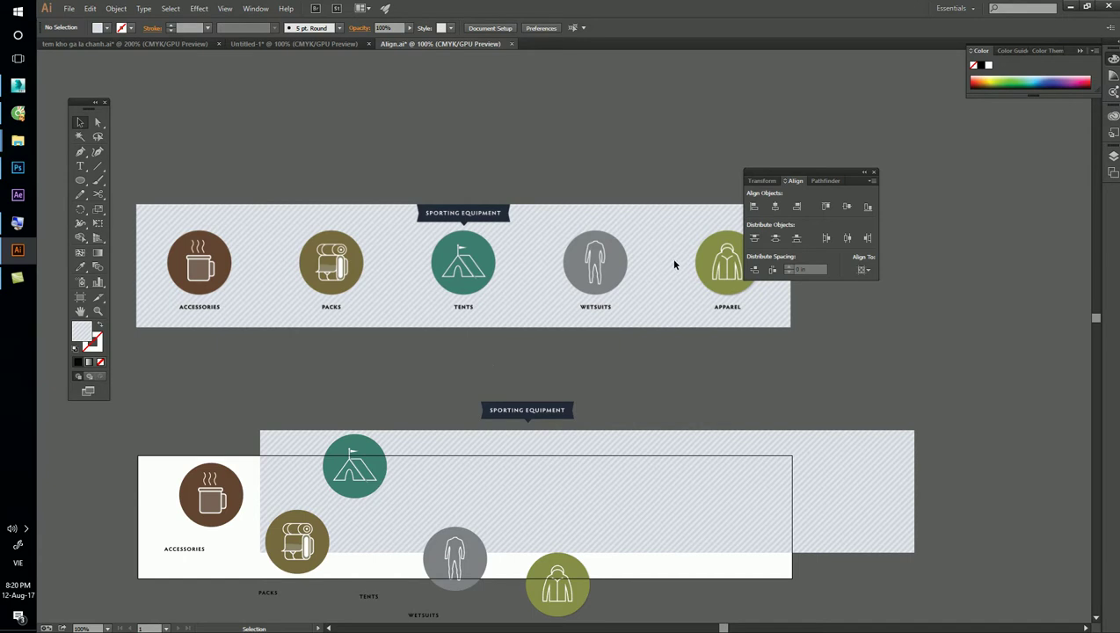
{"action": "left_click", "coordinate": [427, 450]}
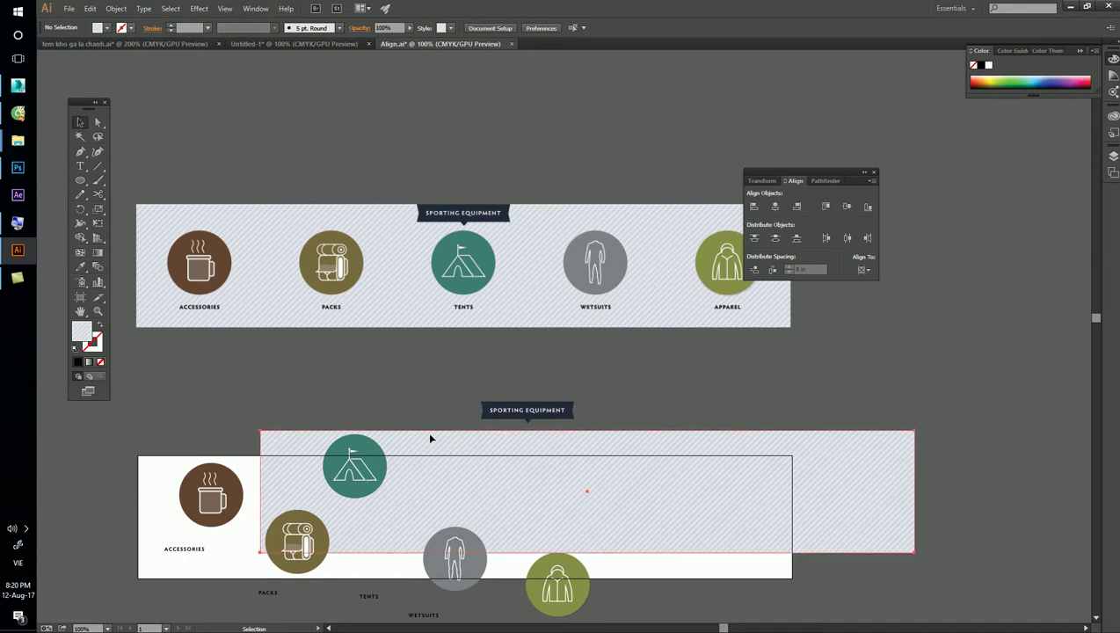
{"action": "left_click_drag", "start_coordinate": [430, 439], "coordinate": [404, 413]}
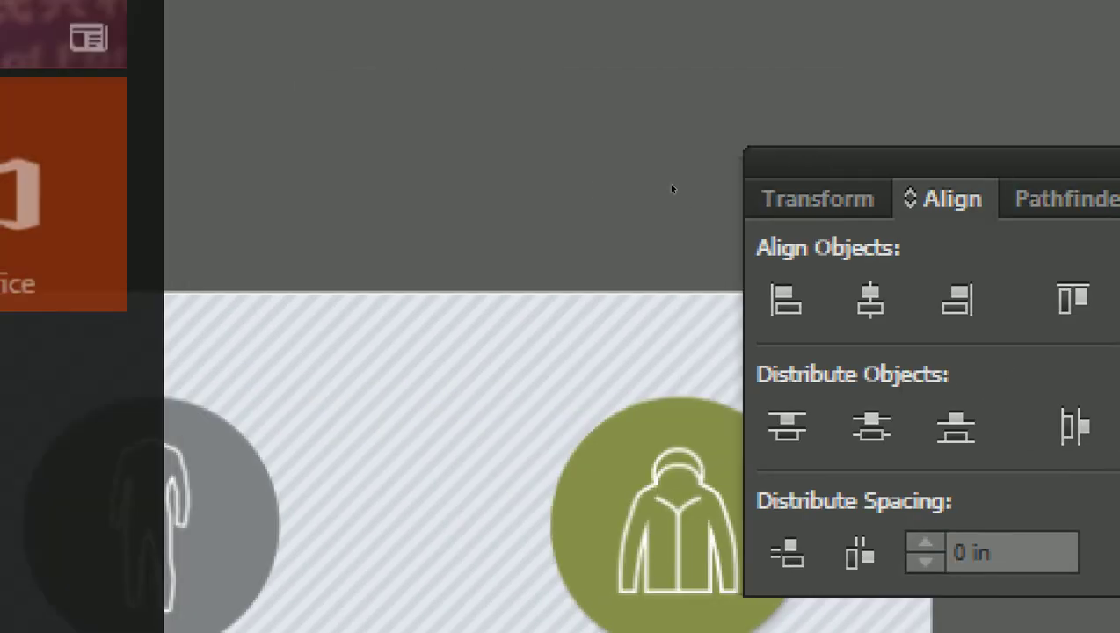
Step: Draw a small white rectangle and a wider black rectangle above the banner
{"action": "left_click_drag", "start_coordinate": [638, 143], "coordinate": [694, 163]}
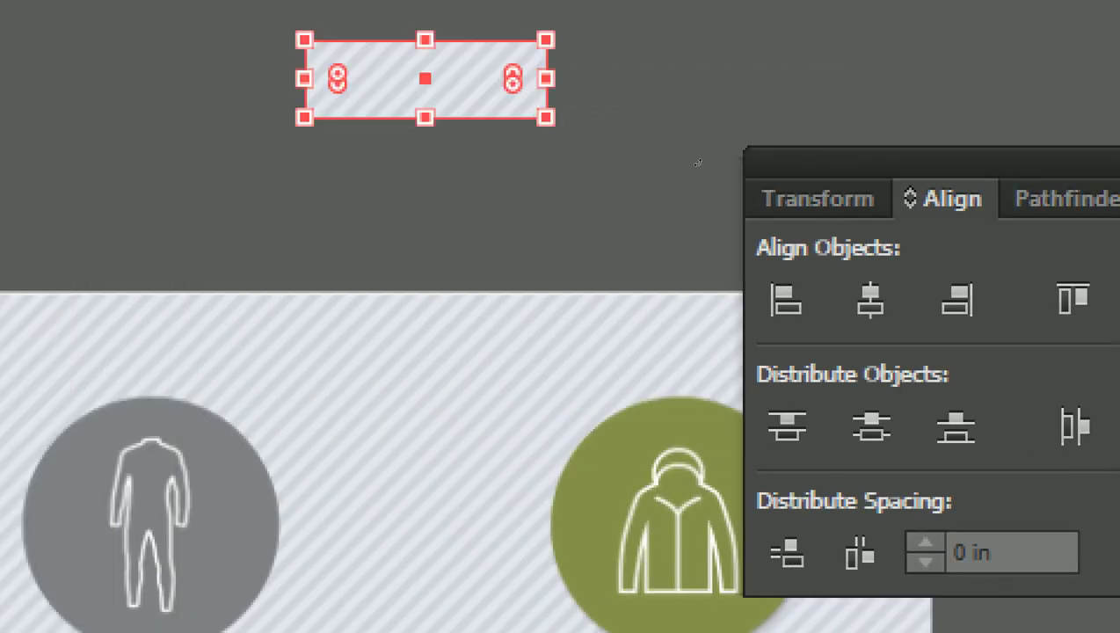
{"action": "left_click_drag", "start_coordinate": [304, 148], "coordinate": [653, 278]}
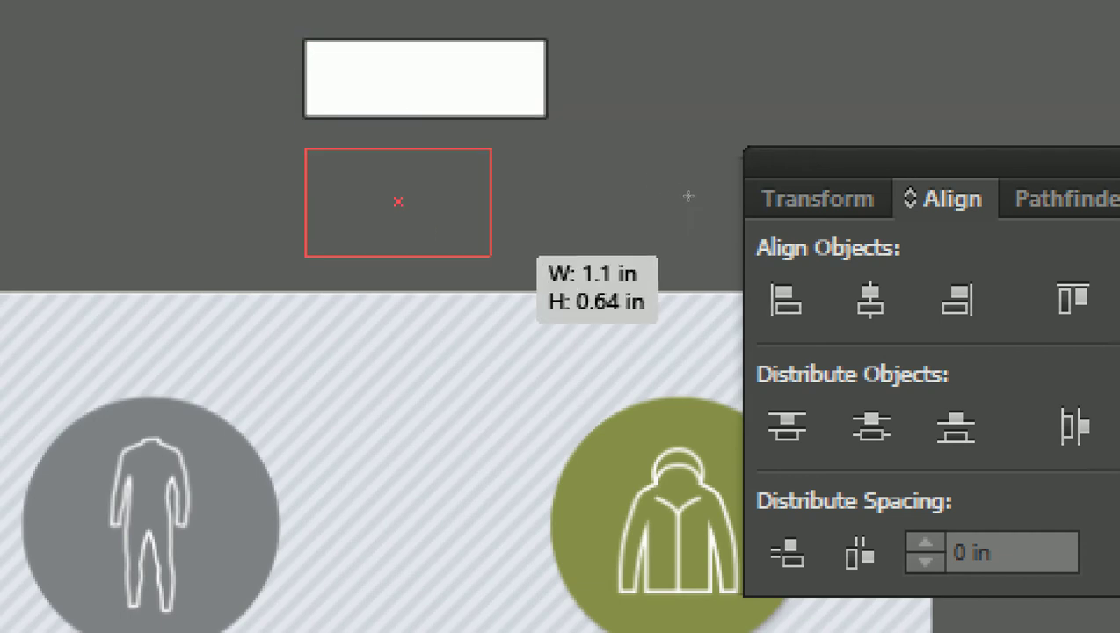
{"action": "left_click", "coordinate": [739, 151]}
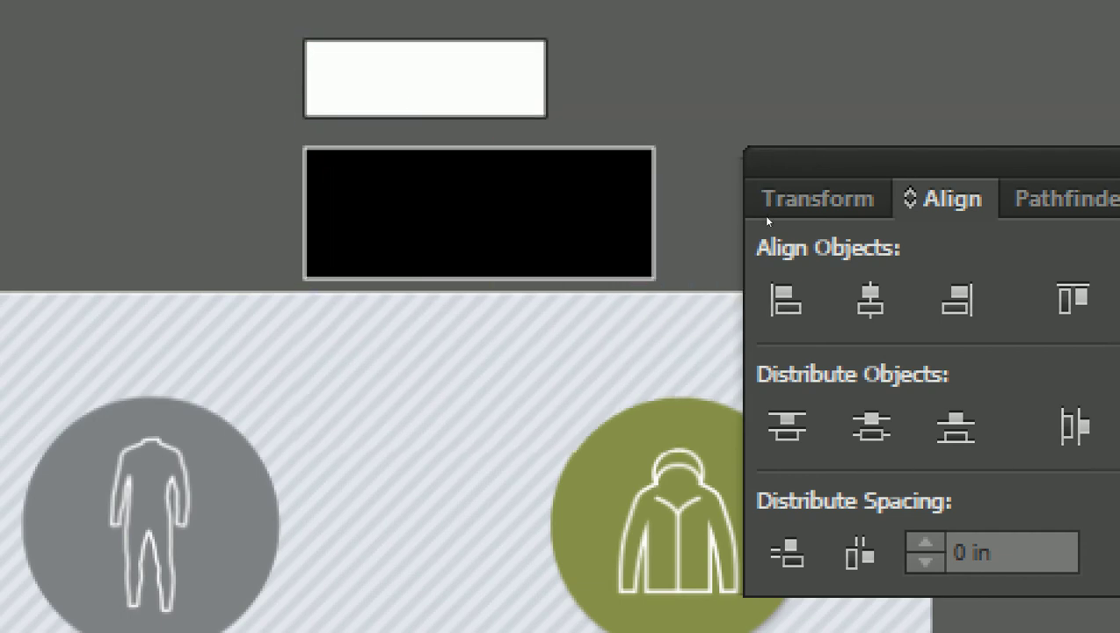
{"action": "left_click_drag", "start_coordinate": [530, 111], "coordinate": [582, 111]}
{"action": "left_click_drag", "start_coordinate": [183, 71], "coordinate": [417, 205]}
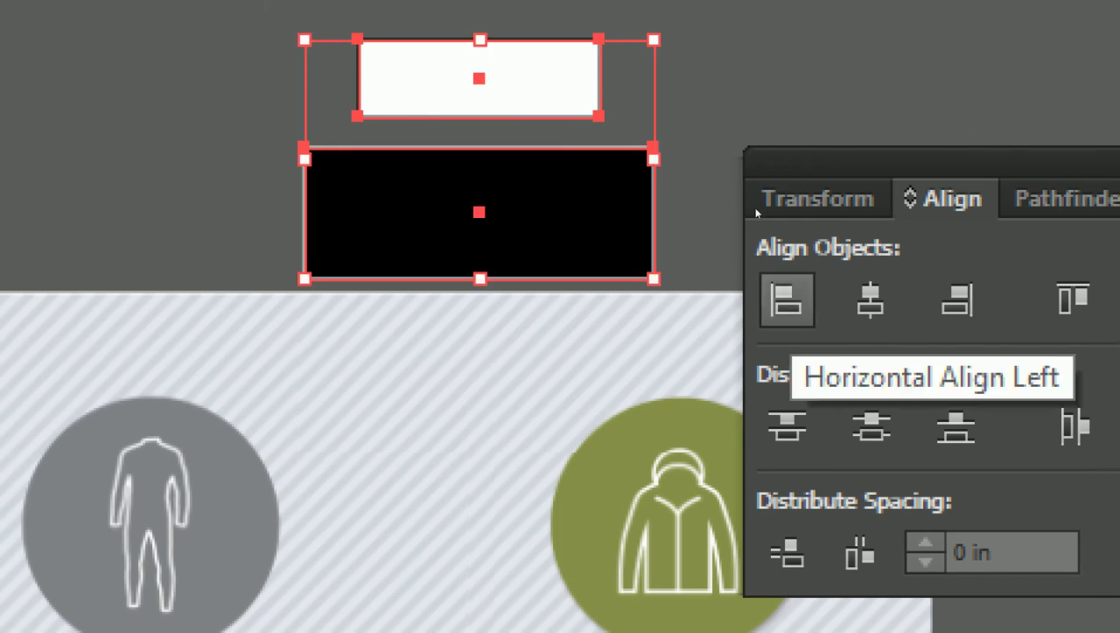
{"action": "key", "text": "Delete"}
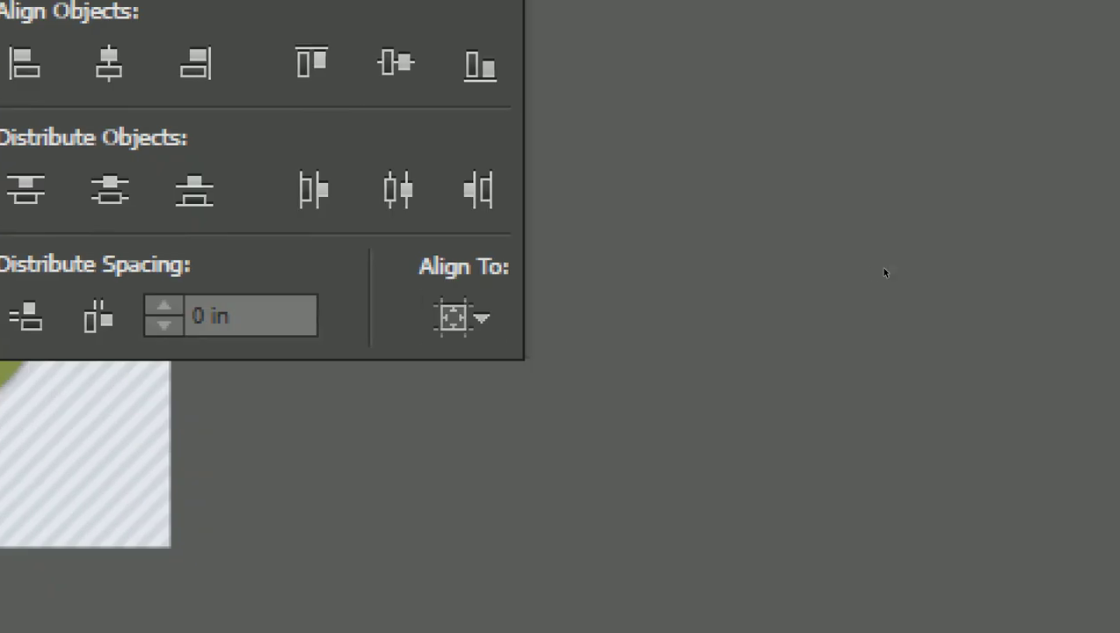
Step: With Align To: Selection, try Align Left, Center, Right, Top and Vertical Center on the rectangles
{"action": "left_click", "coordinate": [462, 387]}
{"action": "left_click", "coordinate": [577, 370]}
{"action": "left_click", "coordinate": [511, 260]}
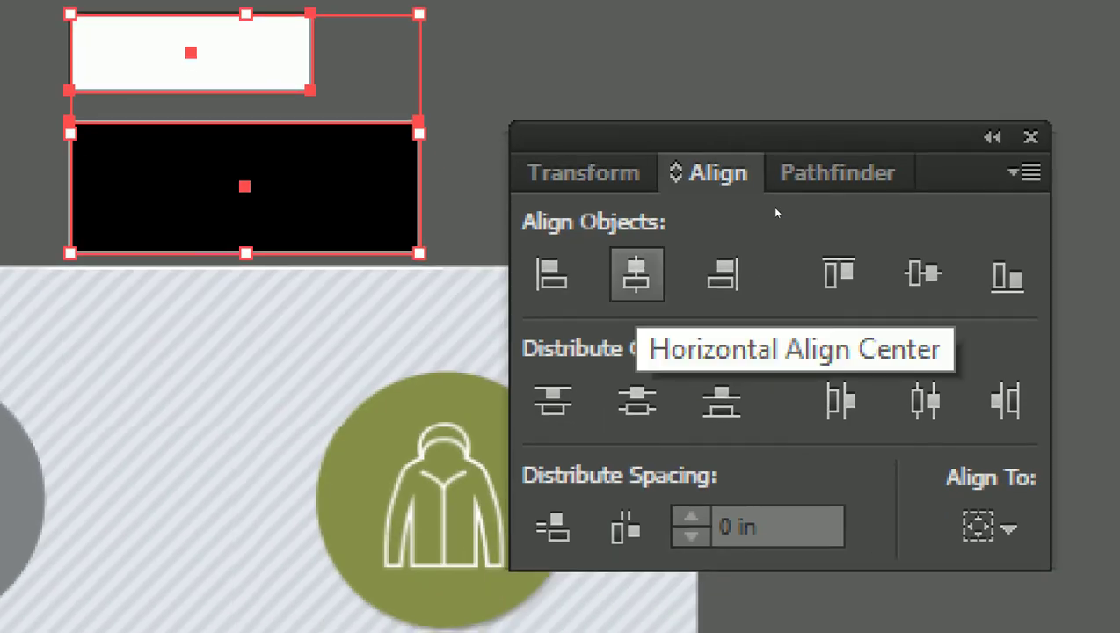
{"action": "left_click", "coordinate": [637, 273]}
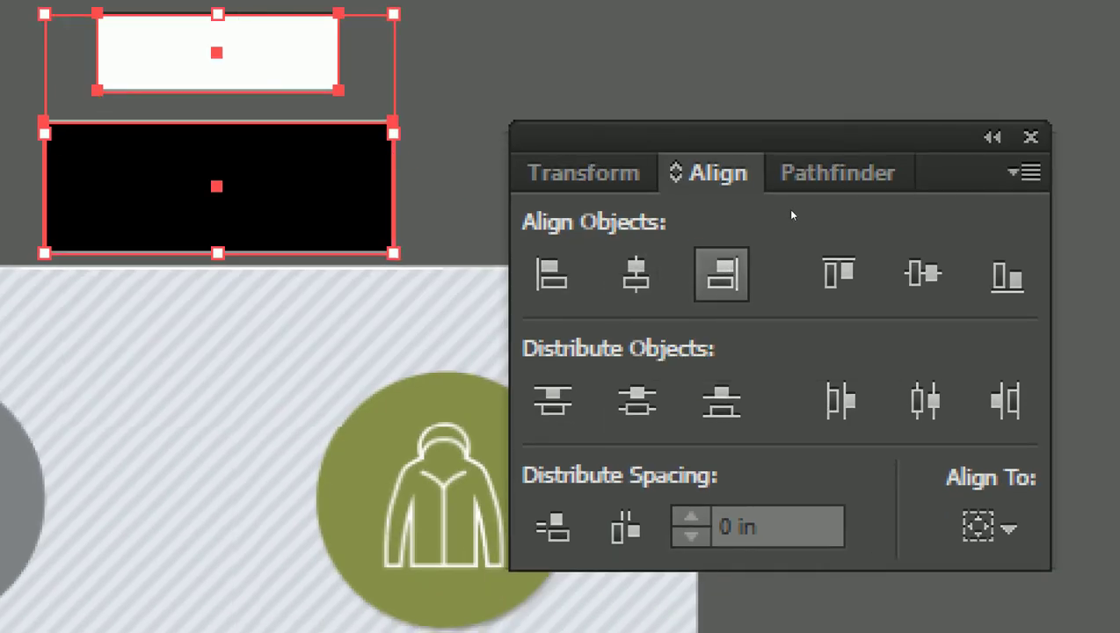
{"action": "left_click", "coordinate": [722, 274]}
{"action": "left_click", "coordinate": [838, 274]}
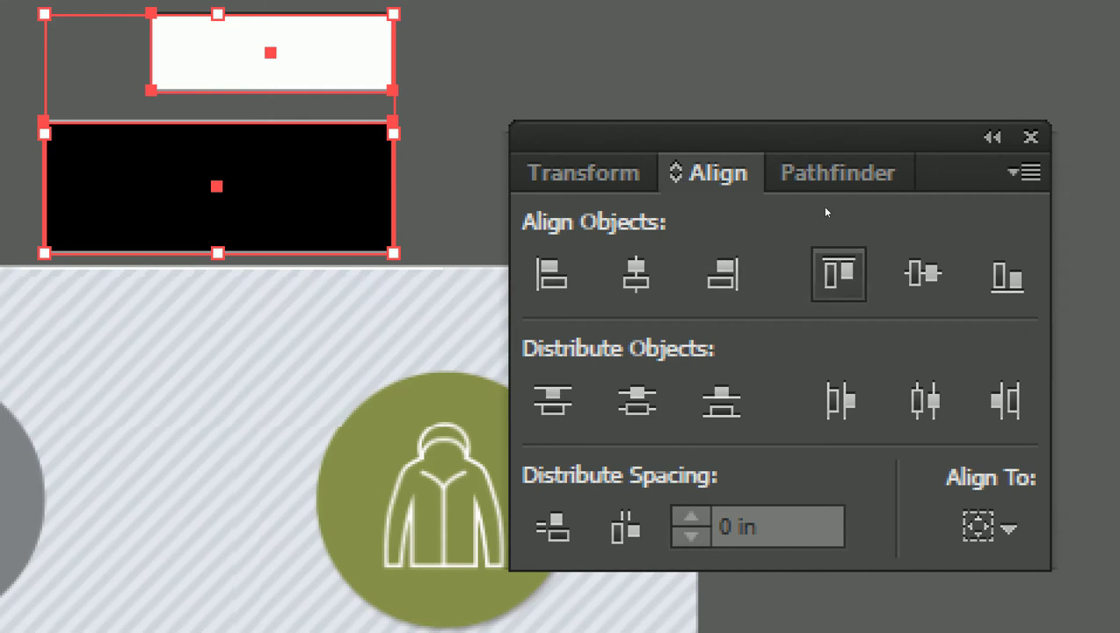
{"action": "left_click", "coordinate": [922, 273]}
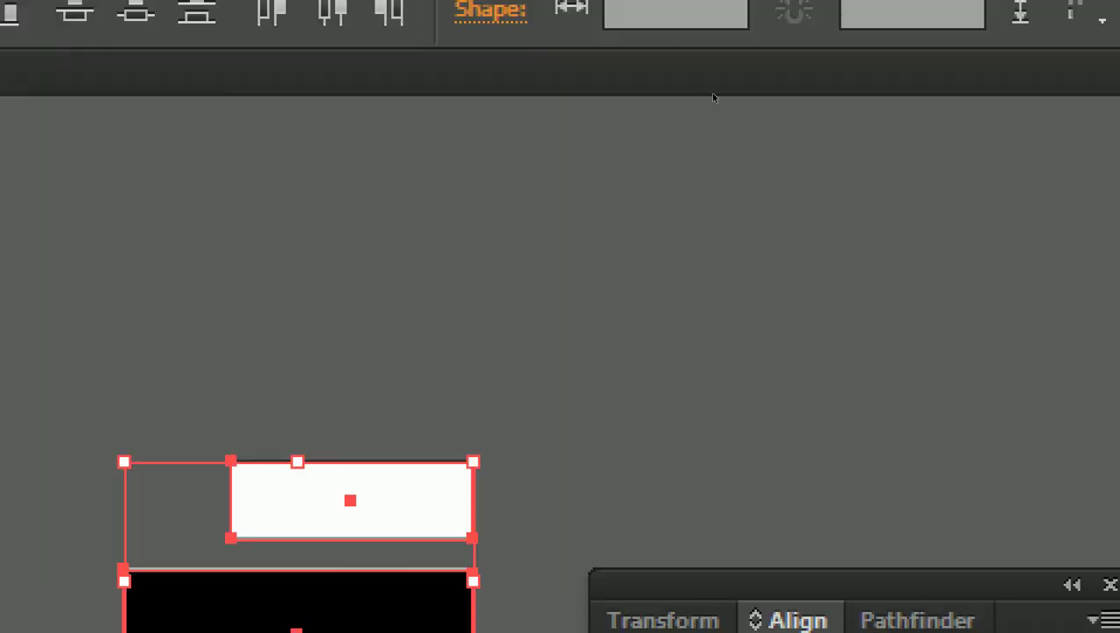
Step: Add two resized copies of the white rectangle and distribute all four by their top edges
{"action": "key", "text": "ctrl+v"}
{"action": "left_click_drag", "start_coordinate": [409, 218], "coordinate": [410, 95]}
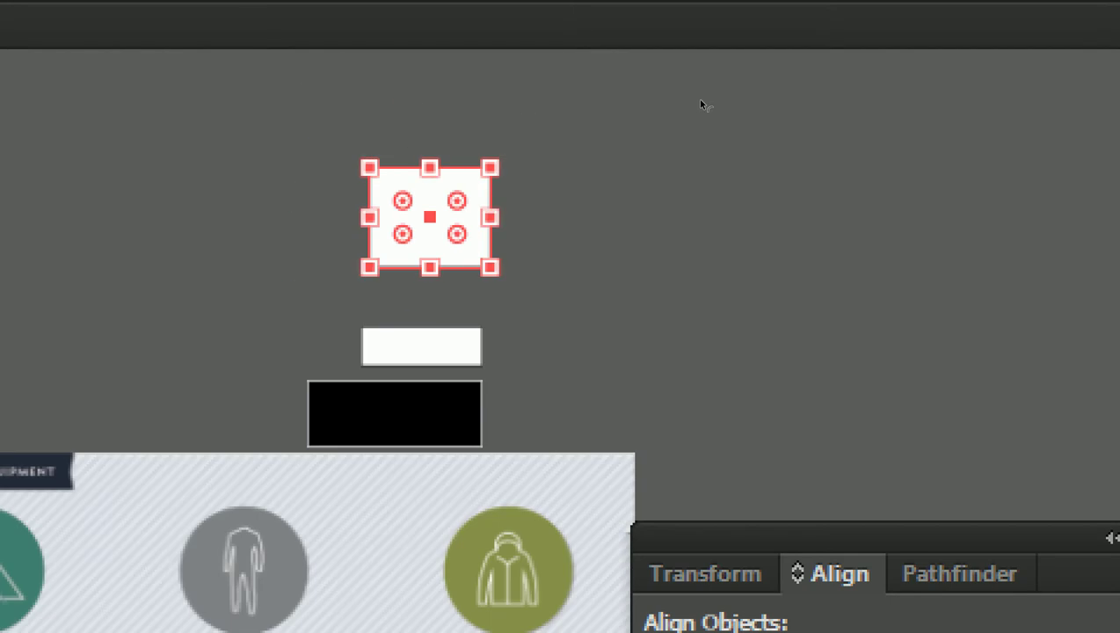
{"action": "mouse_move", "coordinate": [422, 235]}
{"action": "left_mouse_down"}
{"action": "mouse_move", "coordinate": [312, 126]}
{"action": "mouse_move", "coordinate": [324, 99]}
{"action": "left_mouse_up"}
{"action": "scroll", "coordinate": [688, 81], "scroll_direction": "up", "scroll_amount": 3}
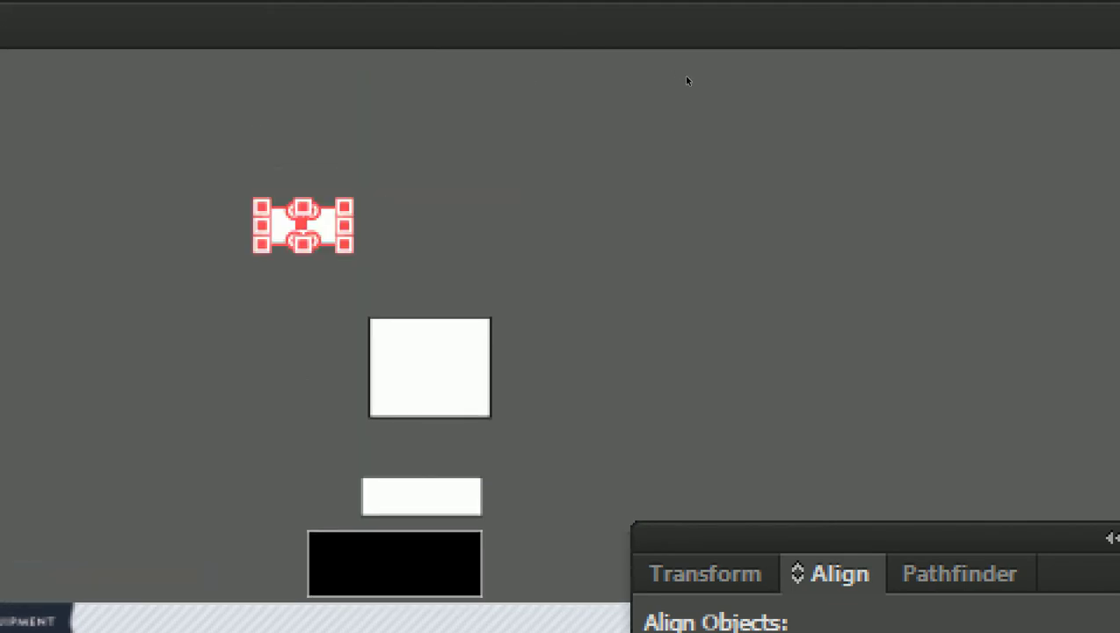
{"action": "left_click", "coordinate": [688, 81]}
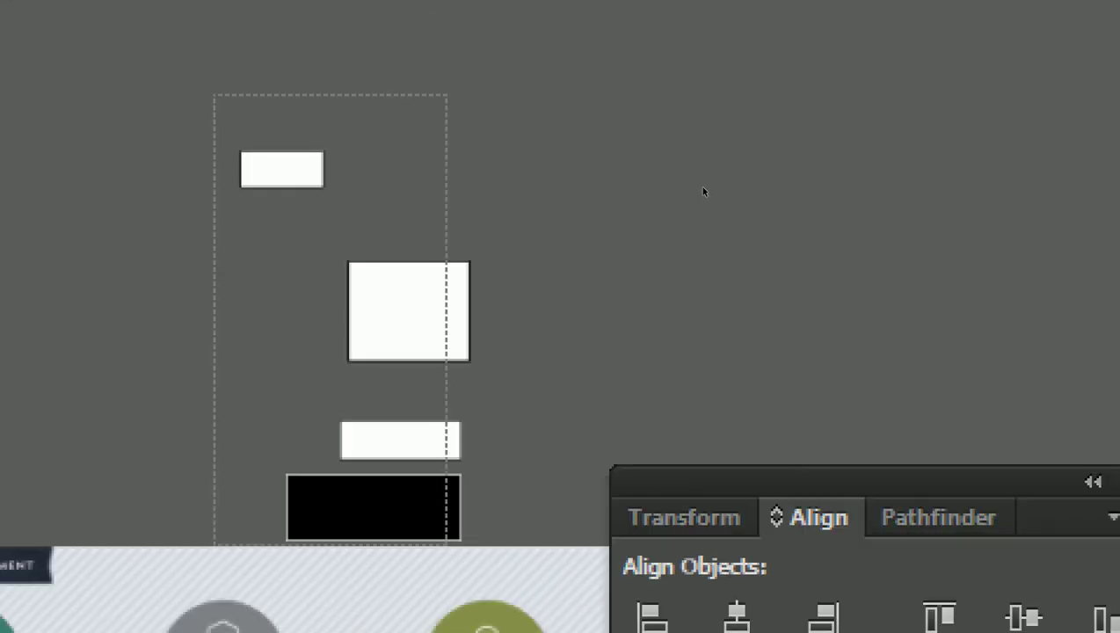
{"action": "left_click_drag", "start_coordinate": [213, 94], "coordinate": [446, 545]}
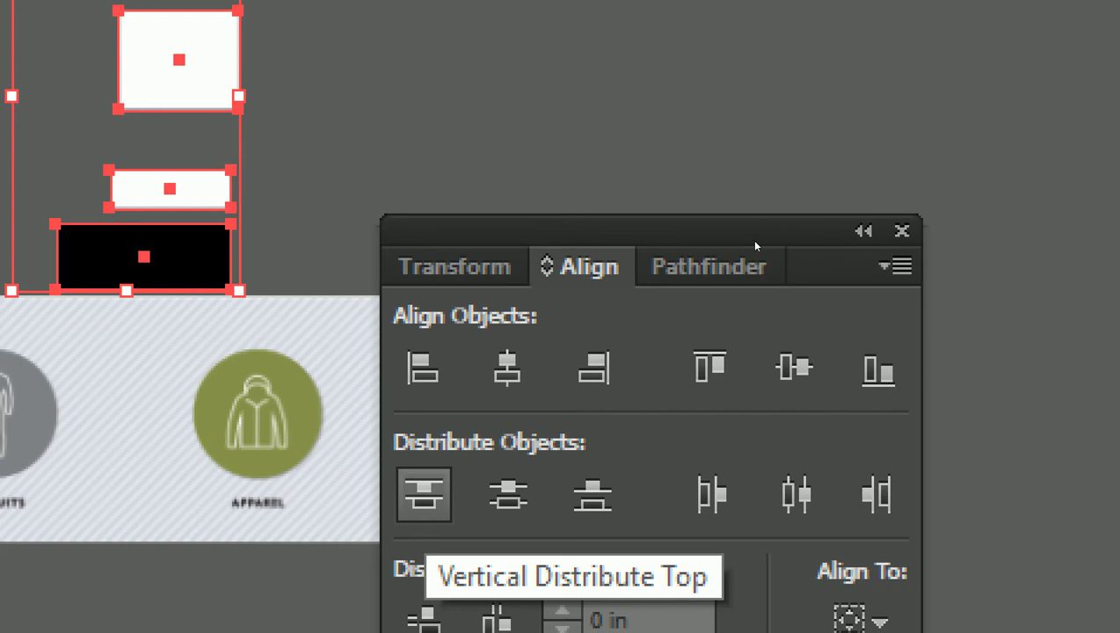
{"action": "left_click", "coordinate": [423, 494]}
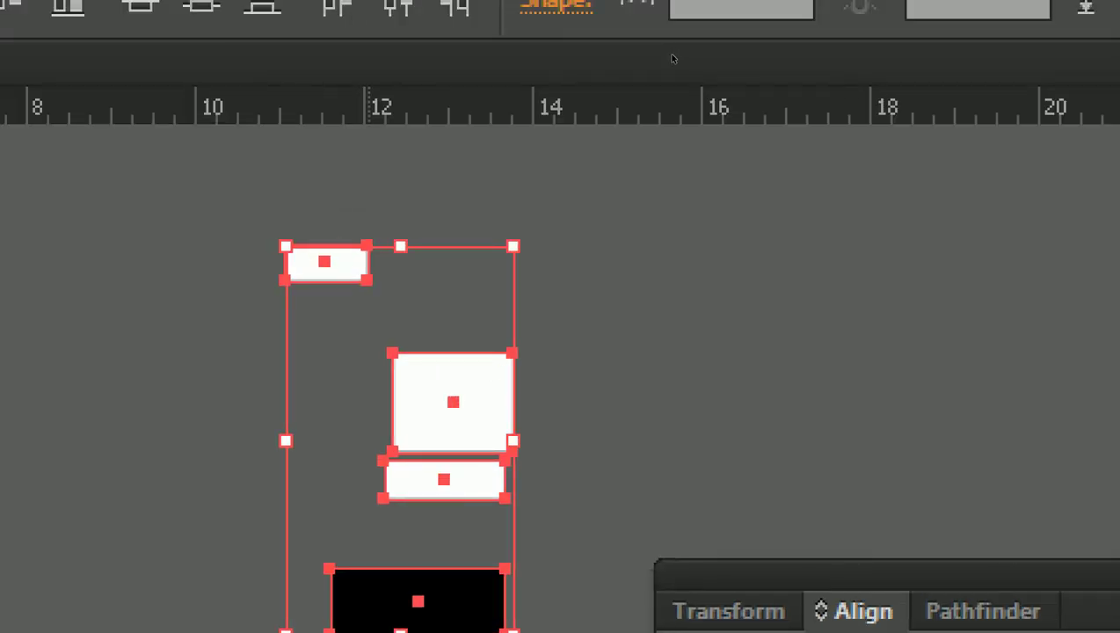
Step: Check the even top spacing with four ruler guides, then remove the guides
{"action": "left_click_drag", "start_coordinate": [673, 110], "coordinate": [368, 245]}
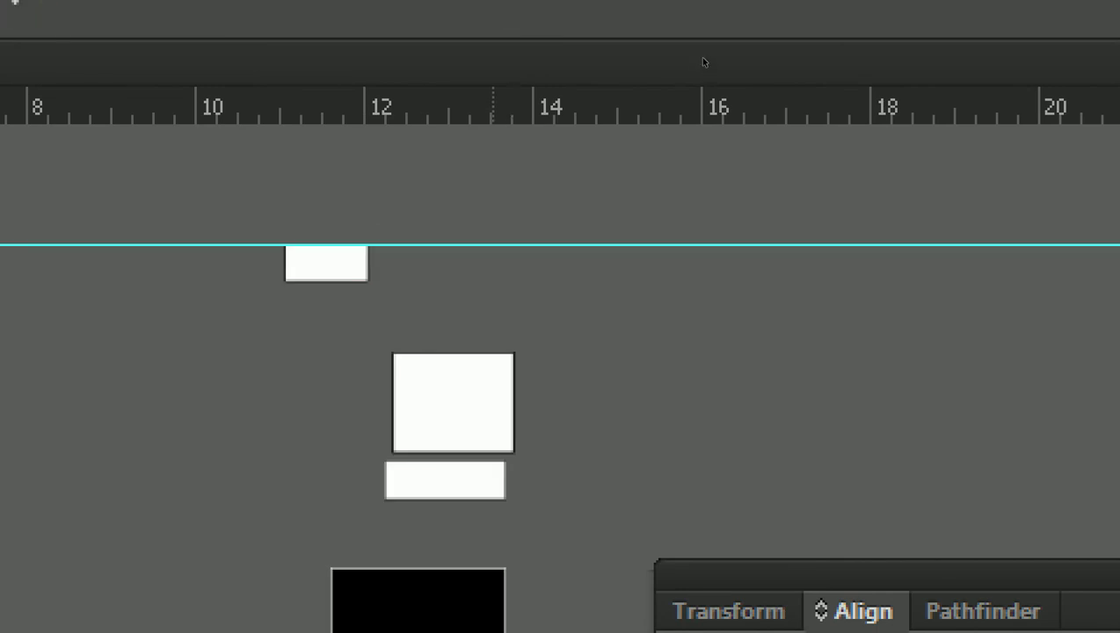
{"action": "left_click_drag", "start_coordinate": [704, 110], "coordinate": [479, 352]}
{"action": "left_click_drag", "start_coordinate": [703, 110], "coordinate": [508, 460]}
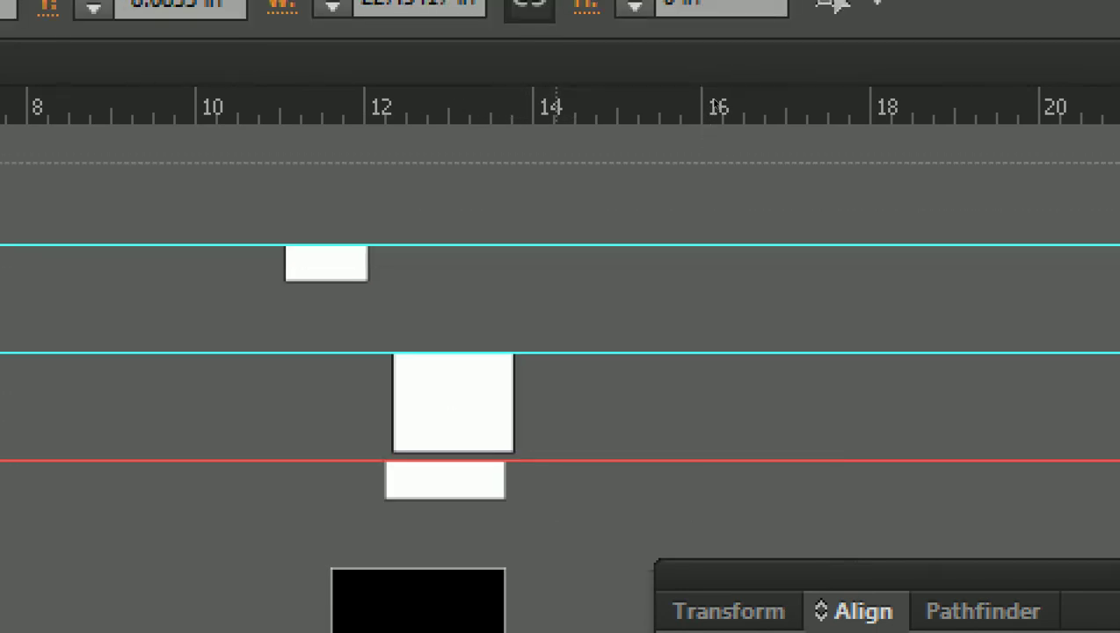
{"action": "left_click_drag", "start_coordinate": [703, 110], "coordinate": [506, 569]}
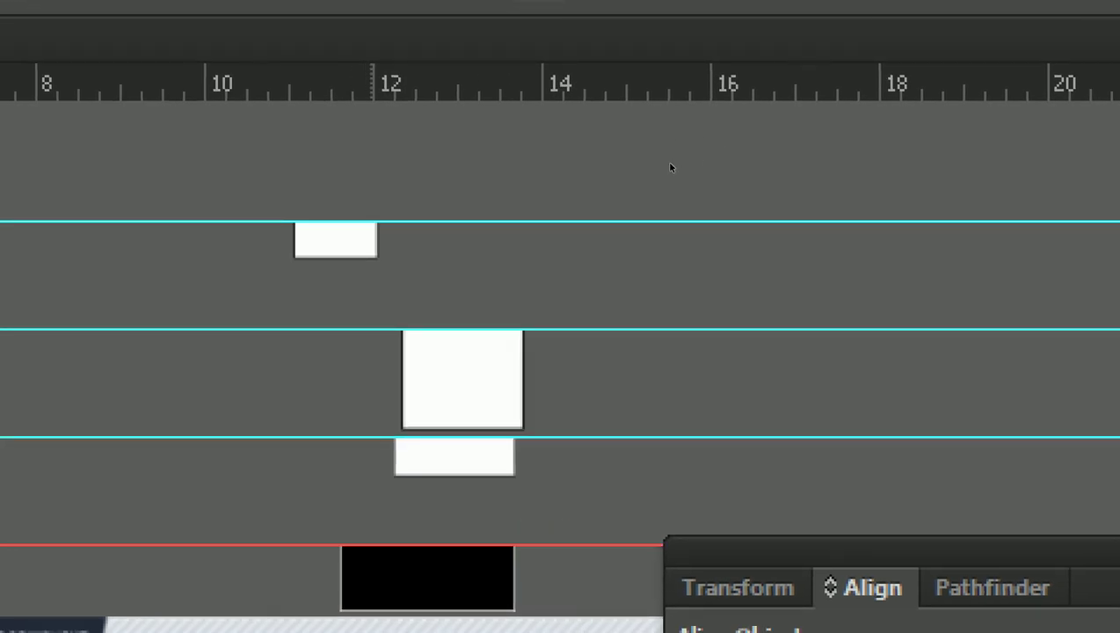
{"action": "key", "text": "ctrl+z"}
{"action": "key", "text": "ctrl+z"}
{"action": "key", "text": "ctrl+z"}
{"action": "key", "text": "ctrl+shift+a"}
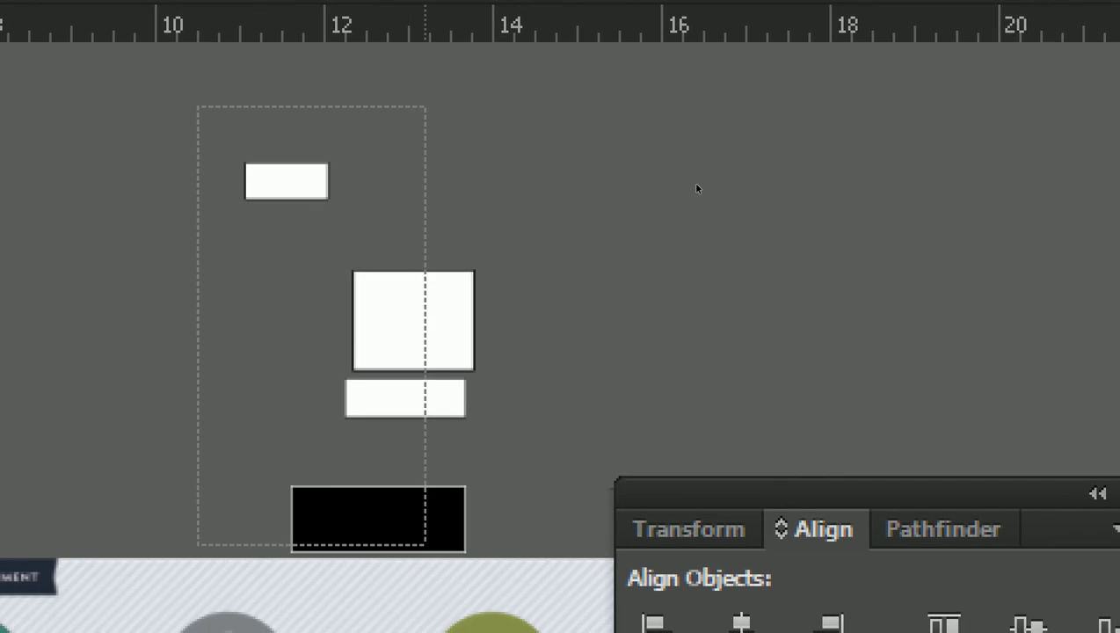
Step: Apply Vertical Align Center to all practice rectangles so they share one horizontal line
{"action": "left_click_drag", "start_coordinate": [197, 105], "coordinate": [426, 545]}
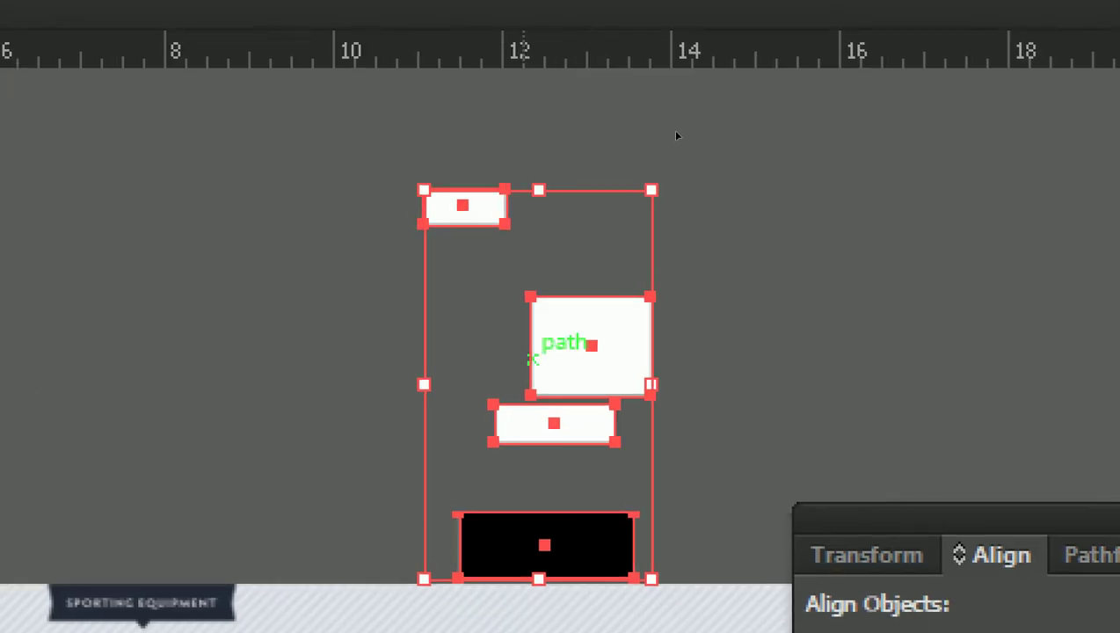
{"action": "left_click", "coordinate": [647, 133]}
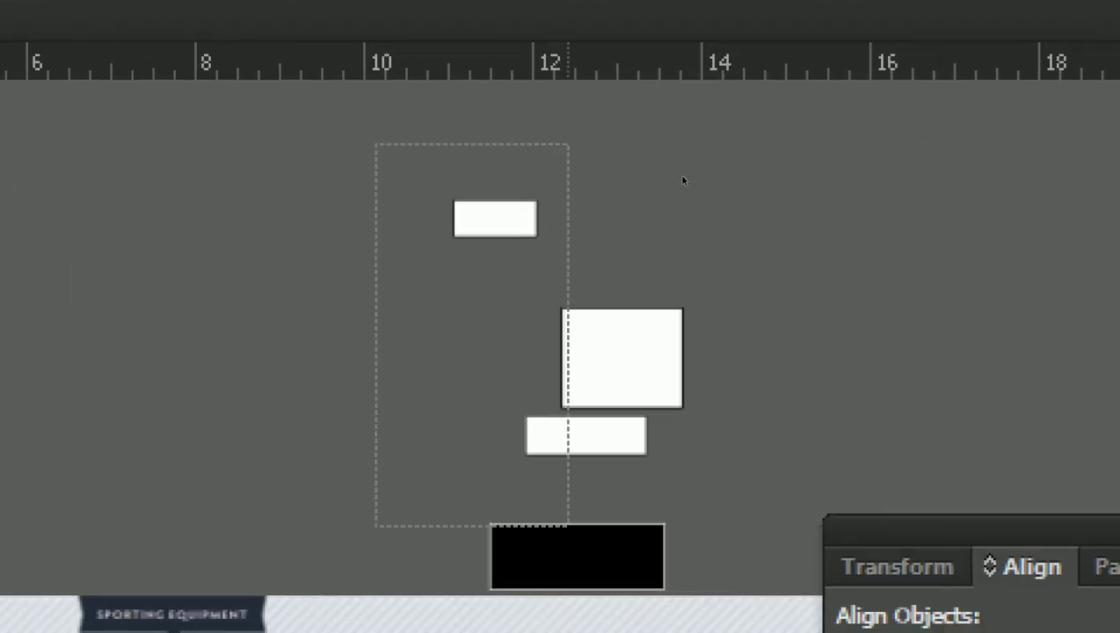
{"action": "key", "text": "ctrl+a"}
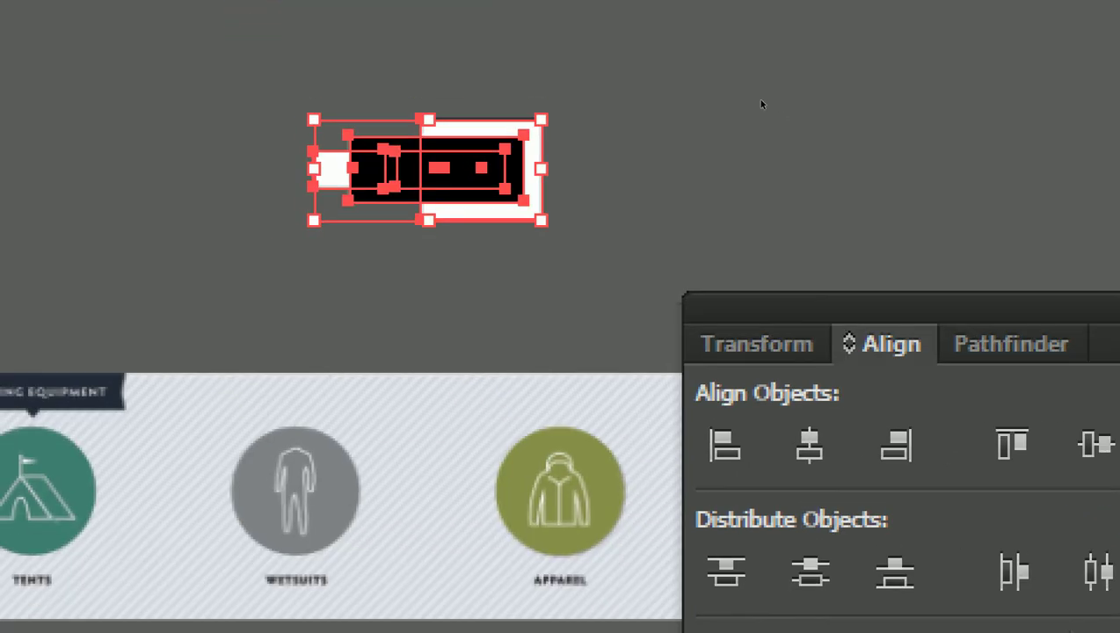
{"action": "left_click", "coordinate": [699, 135]}
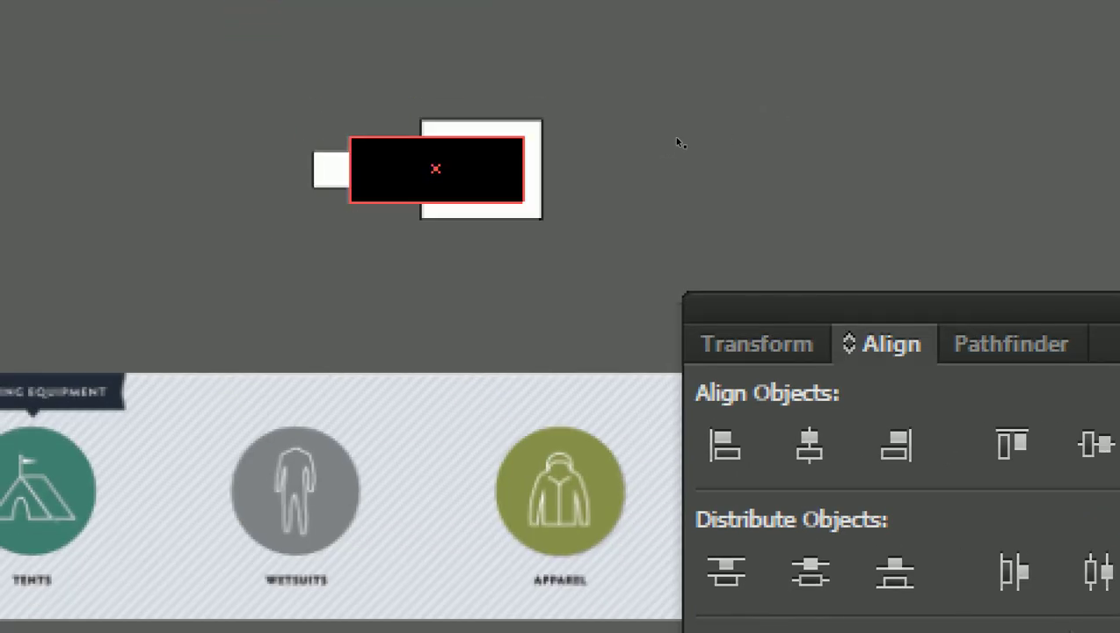
{"action": "left_click", "coordinate": [681, 138]}
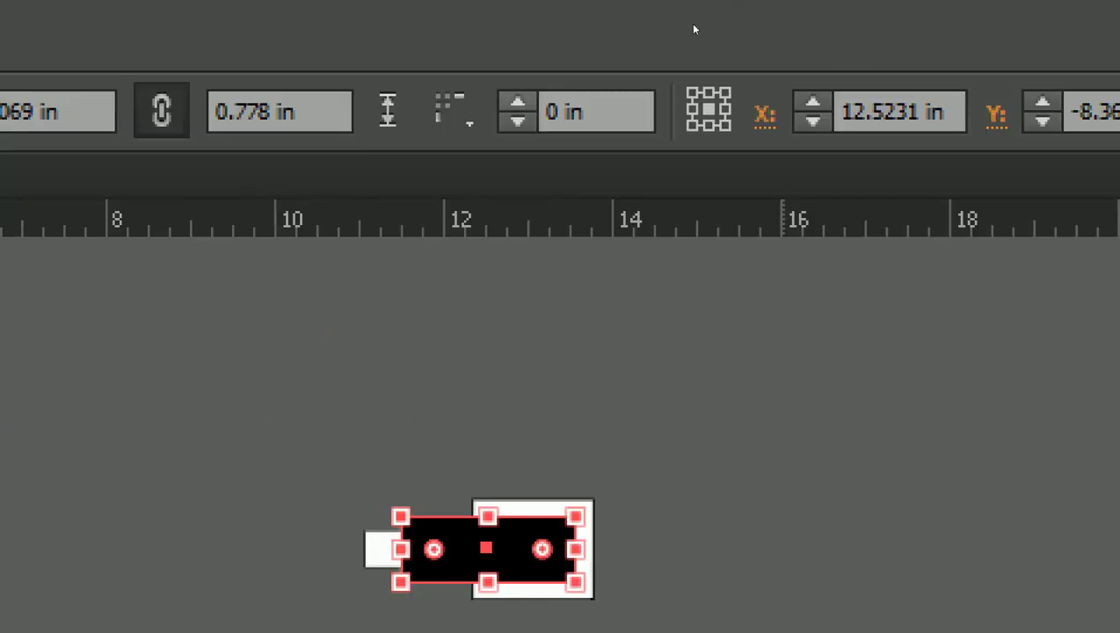
{"action": "left_click_drag", "start_coordinate": [352, 501], "coordinate": [646, 614]}
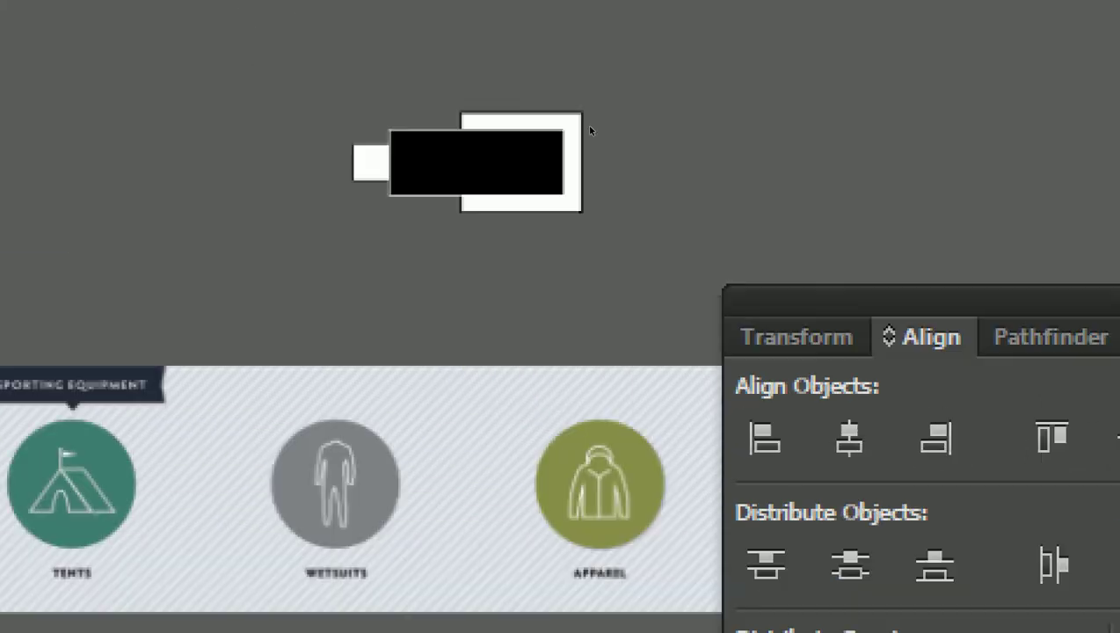
Step: Replace the practice rectangles with a black circle and two copies to its right
{"action": "left_click_drag", "start_coordinate": [200, 74], "coordinate": [688, 300]}
{"action": "key", "text": "Delete"}
{"action": "key", "text": "l"}
{"action": "left_click_drag", "start_coordinate": [121, 115], "coordinate": [296, 290]}
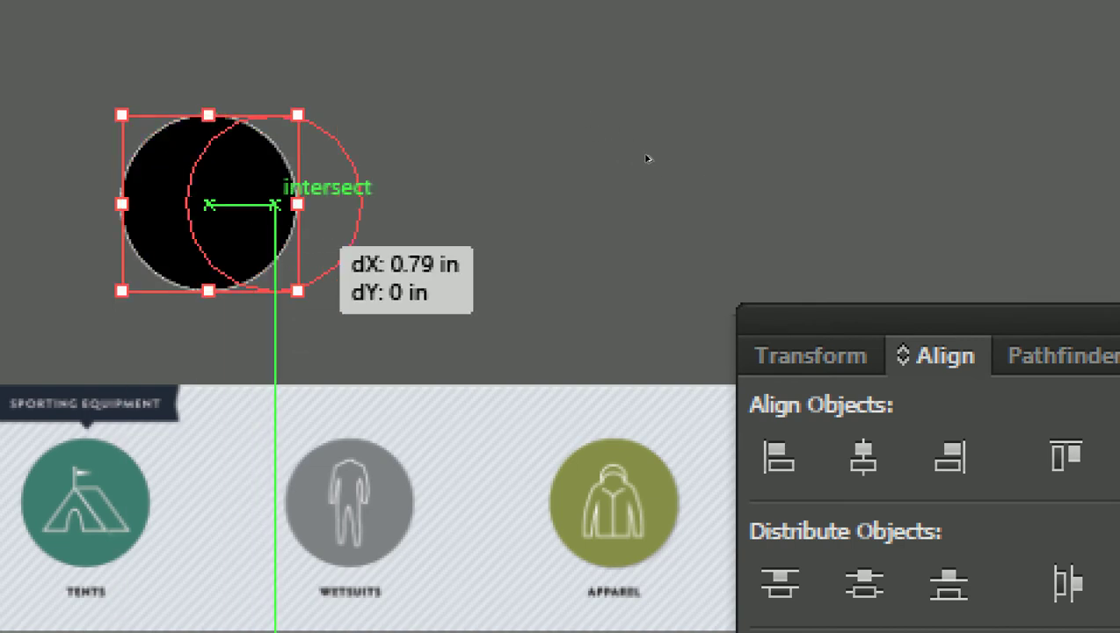
{"action": "left_click_drag", "start_coordinate": [258, 233], "coordinate": [705, 233]}
Step: Move the third circle further right and evenly distribute all three with Horizontal Distribute Right
{"action": "mouse_move", "coordinate": [88, 3]}
{"action": "left_mouse_down"}
{"action": "mouse_move", "coordinate": [362, 130]}
{"action": "mouse_move", "coordinate": [699, 174]}
{"action": "left_mouse_up"}
{"action": "left_click", "coordinate": [782, 128]}
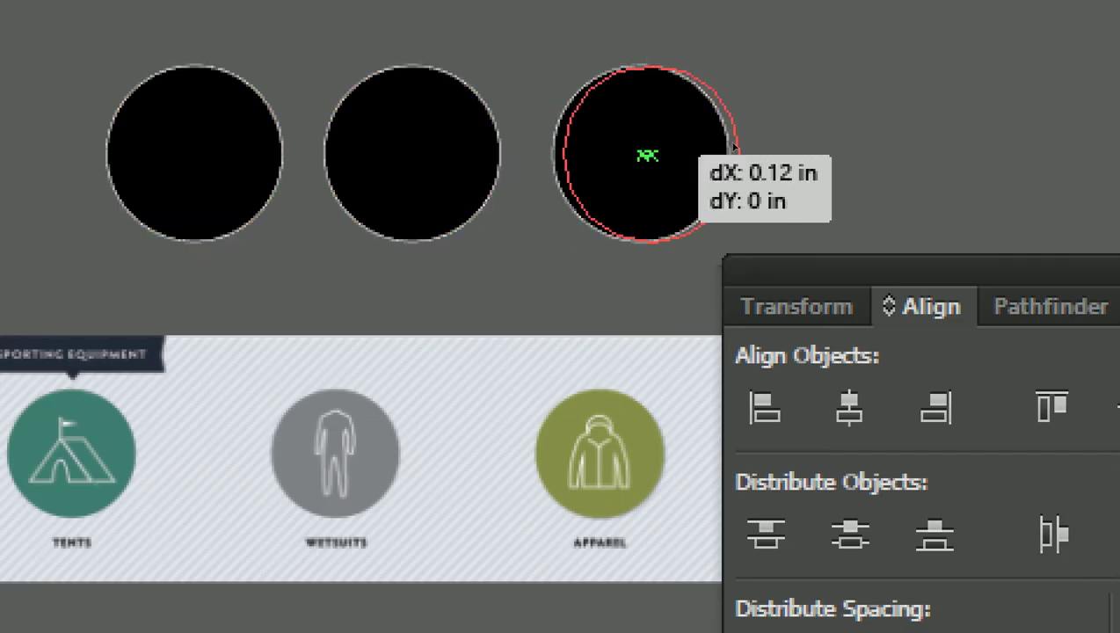
{"action": "left_click_drag", "start_coordinate": [640, 154], "coordinate": [762, 154]}
{"action": "left_click_drag", "start_coordinate": [68, 29], "coordinate": [774, 159]}
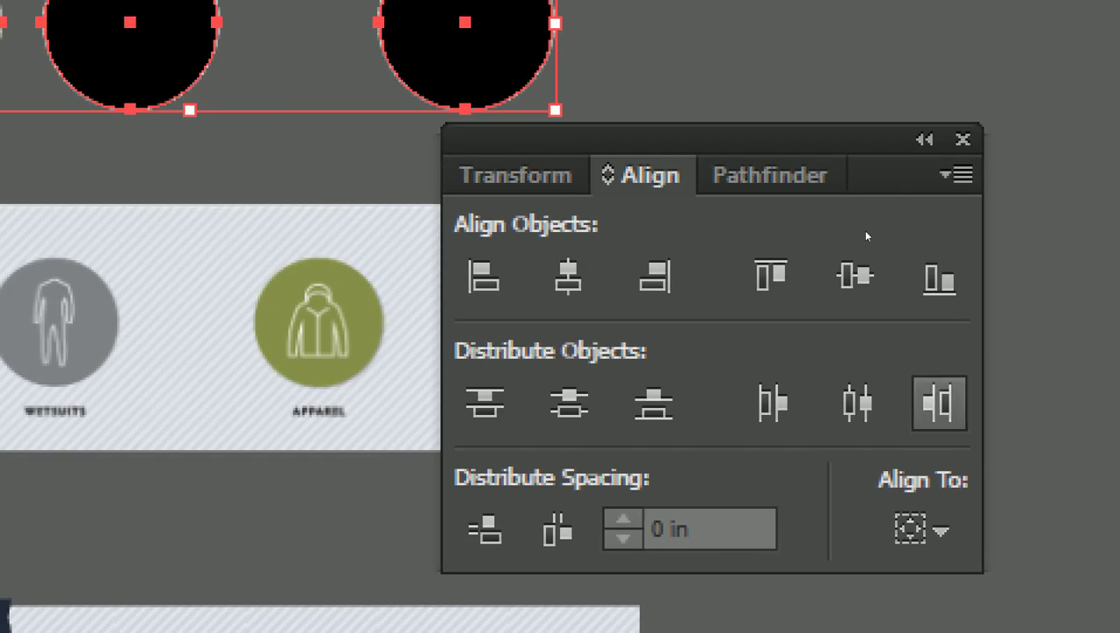
{"action": "left_click", "coordinate": [995, 314]}
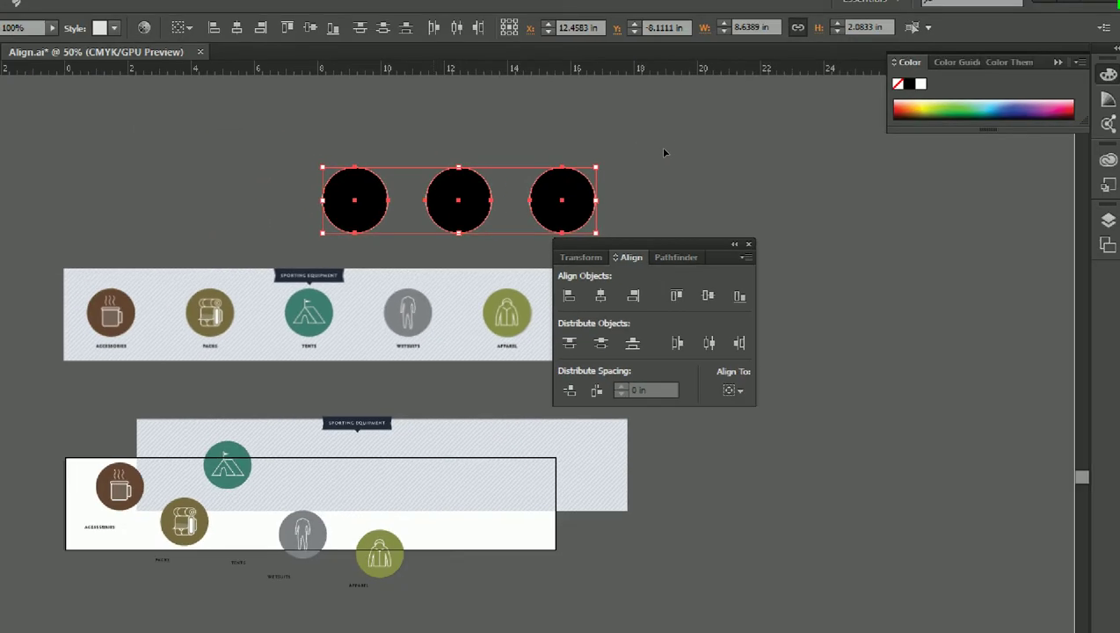
Step: Test distributing the circles across the artboard, then undo back to the compact row
{"action": "left_click", "coordinate": [642, 123]}
{"action": "left_click_drag", "start_coordinate": [563, 201], "coordinate": [491, 200]}
{"action": "left_click", "coordinate": [733, 390]}
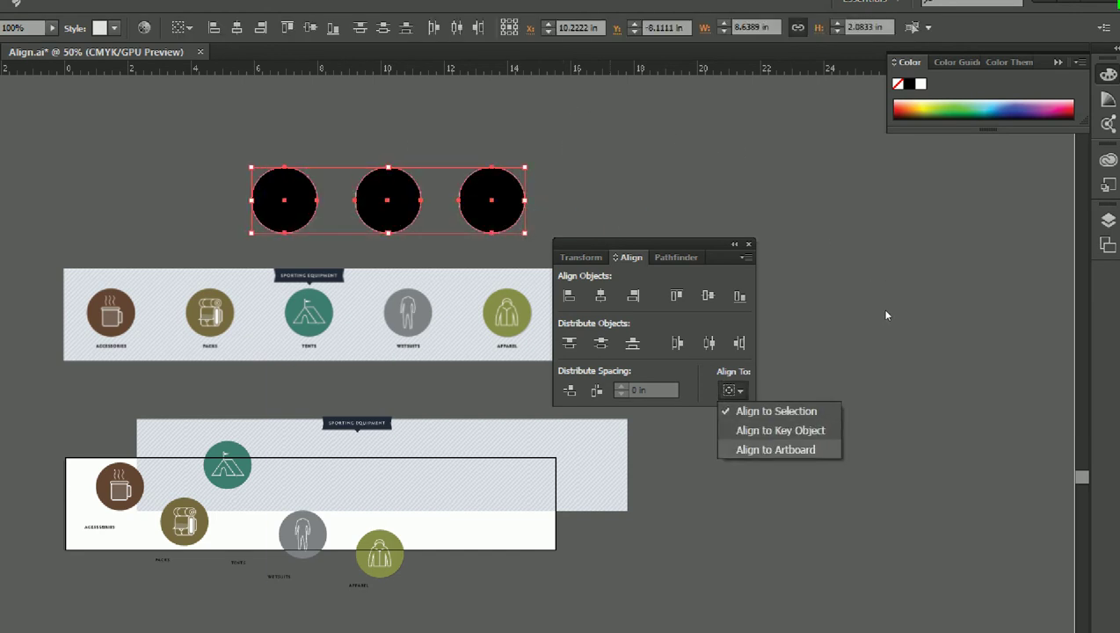
{"action": "left_click", "coordinate": [886, 315]}
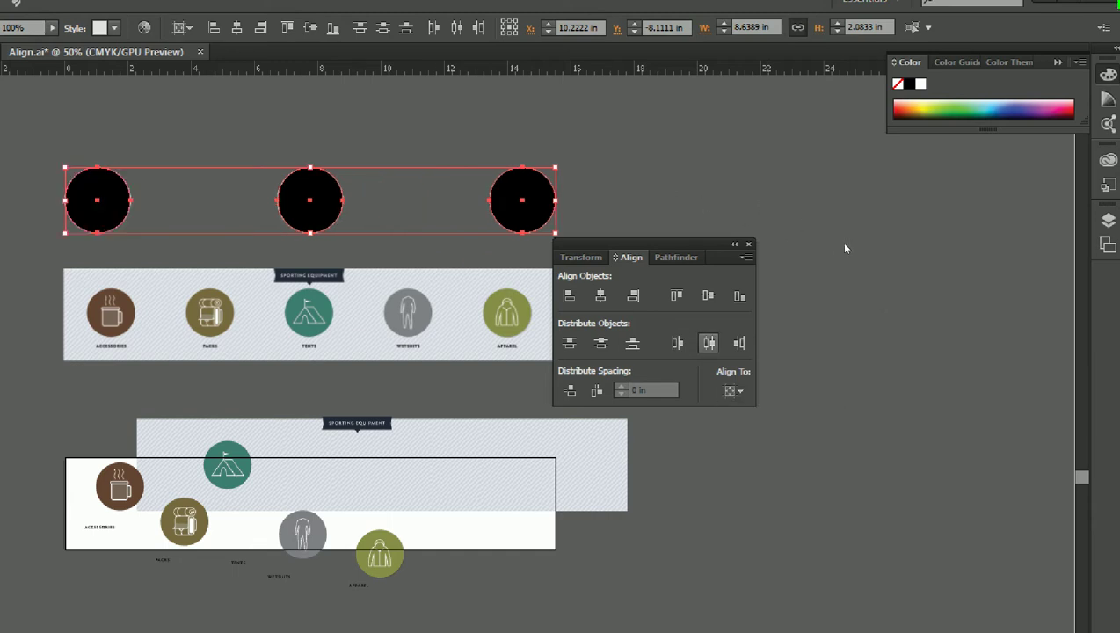
{"action": "left_click", "coordinate": [413, 186]}
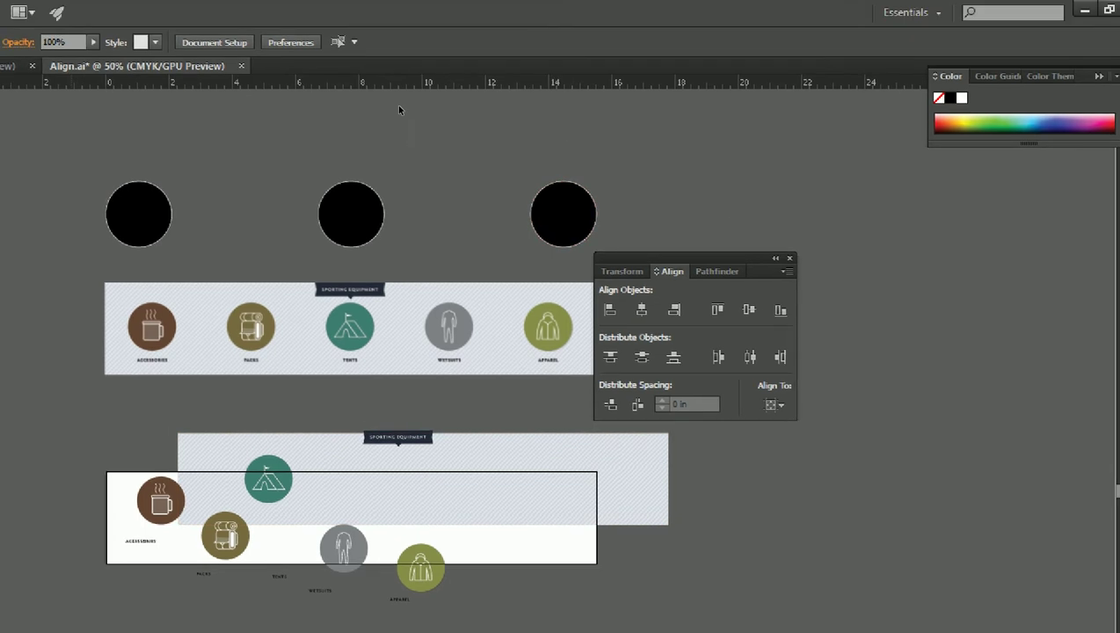
{"action": "left_click_drag", "start_coordinate": [80, 158], "coordinate": [528, 251]}
{"action": "left_click_drag", "start_coordinate": [351, 214], "coordinate": [351, 527]}
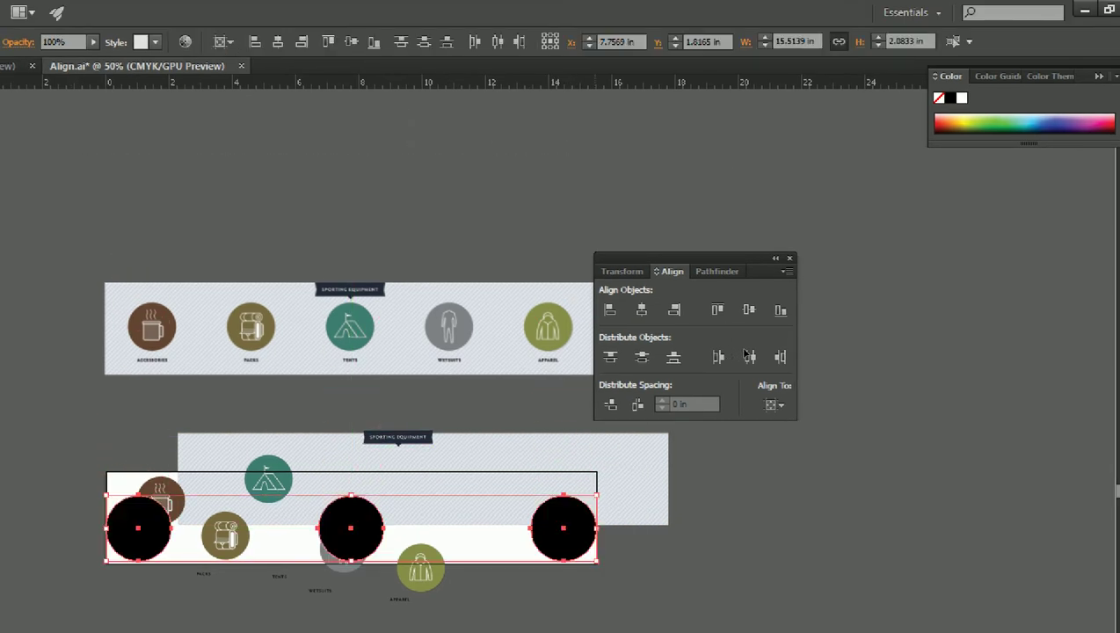
{"action": "key", "text": "ctrl+z"}
{"action": "key", "text": "ctrl+z"}
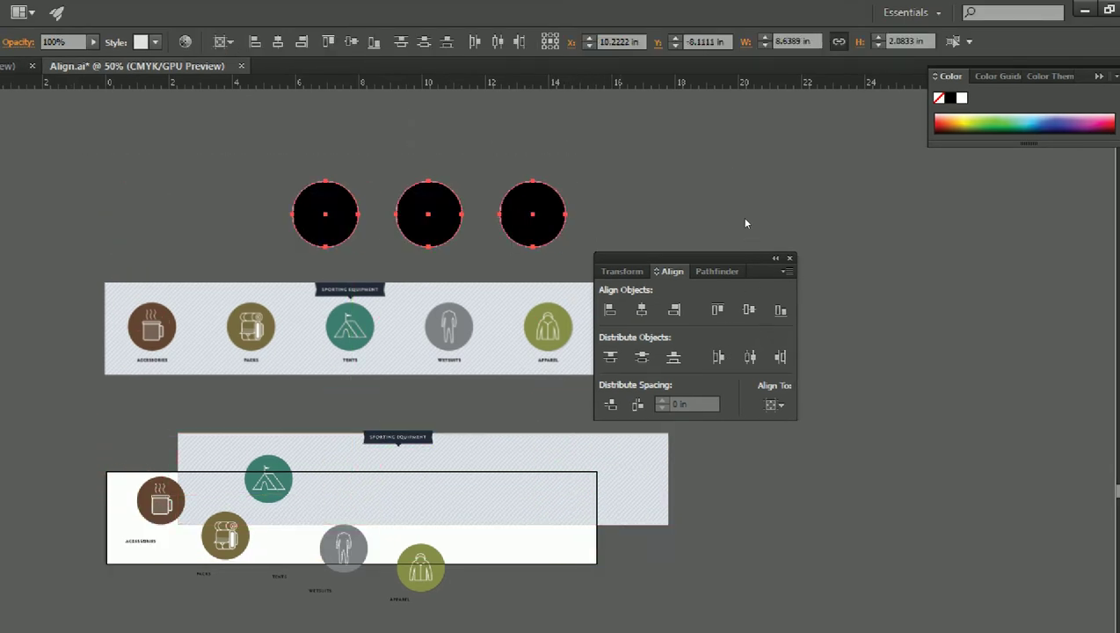
Step: Set Align To back to Align to Selection
{"action": "left_click", "coordinate": [773, 405]}
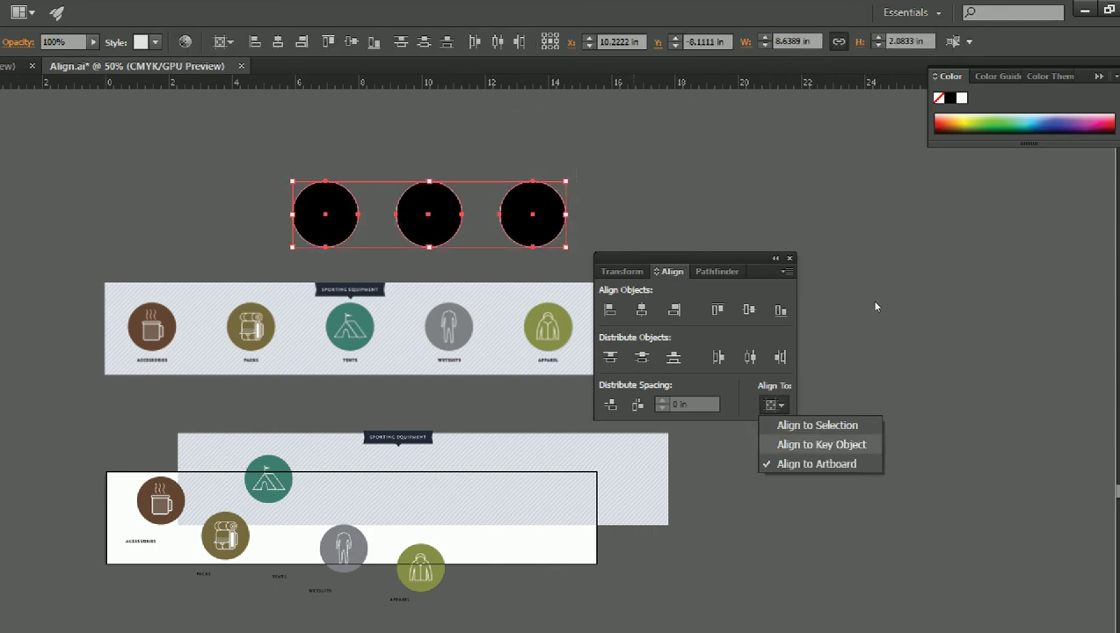
{"action": "key", "text": "Up"}
{"action": "key", "text": "Up"}
{"action": "key", "text": "Return"}
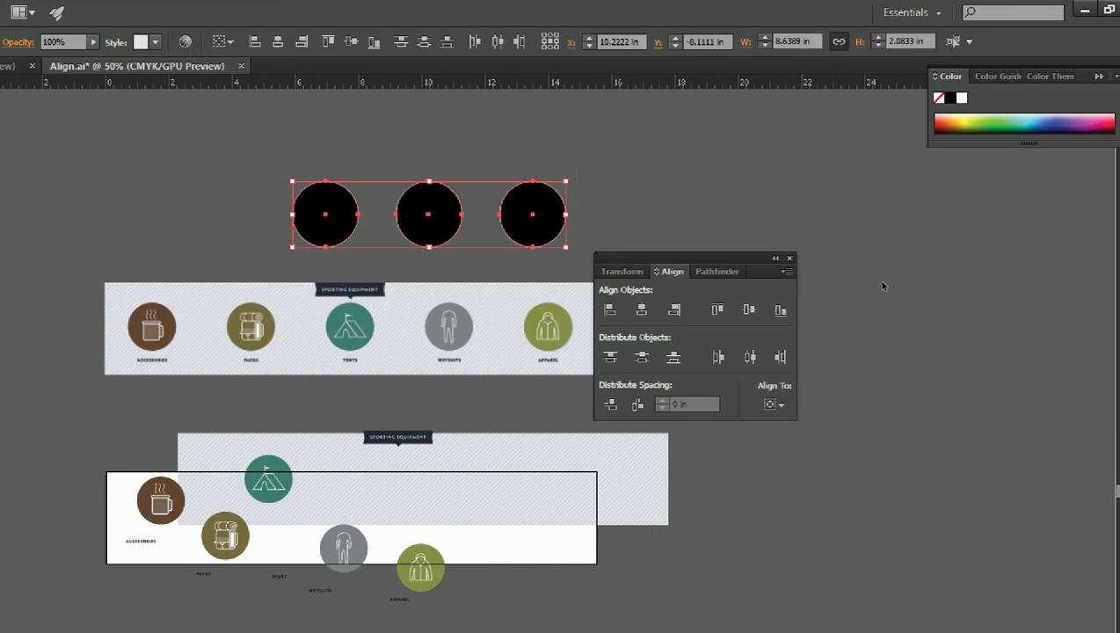
{"action": "left_click", "coordinate": [705, 125]}
Step: At 100% zoom, move the third circle about 2 in right and make it the key object
{"action": "key", "text": "ctrl+1"}
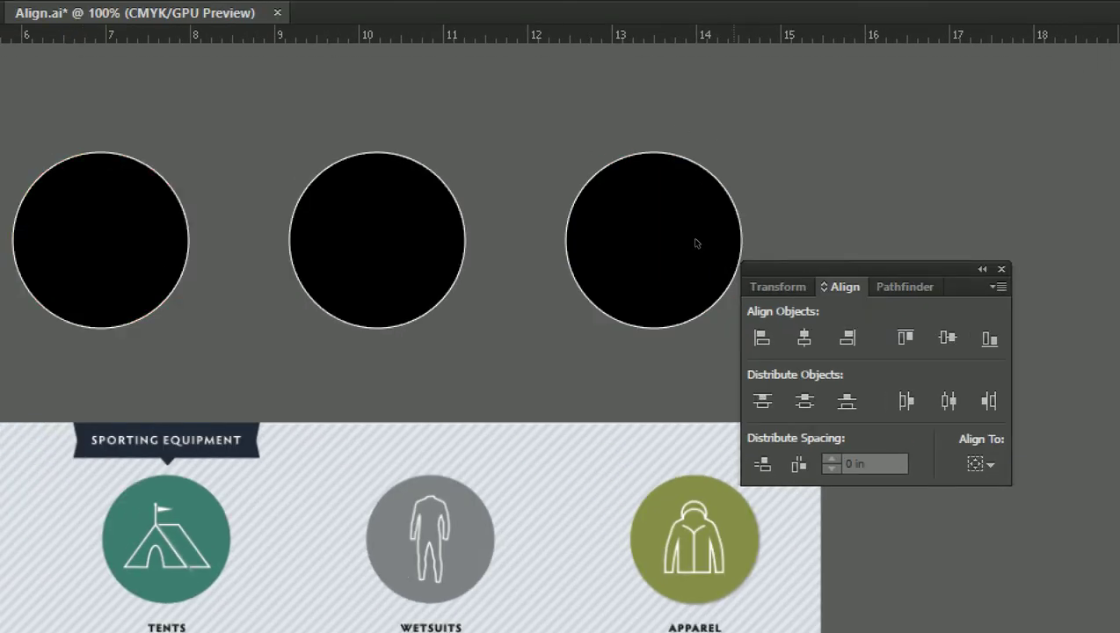
{"action": "left_click_drag", "start_coordinate": [659, 206], "coordinate": [827, 207]}
{"action": "left_click", "coordinate": [434, 88]}
{"action": "left_click_drag", "start_coordinate": [85, 91], "coordinate": [798, 261]}
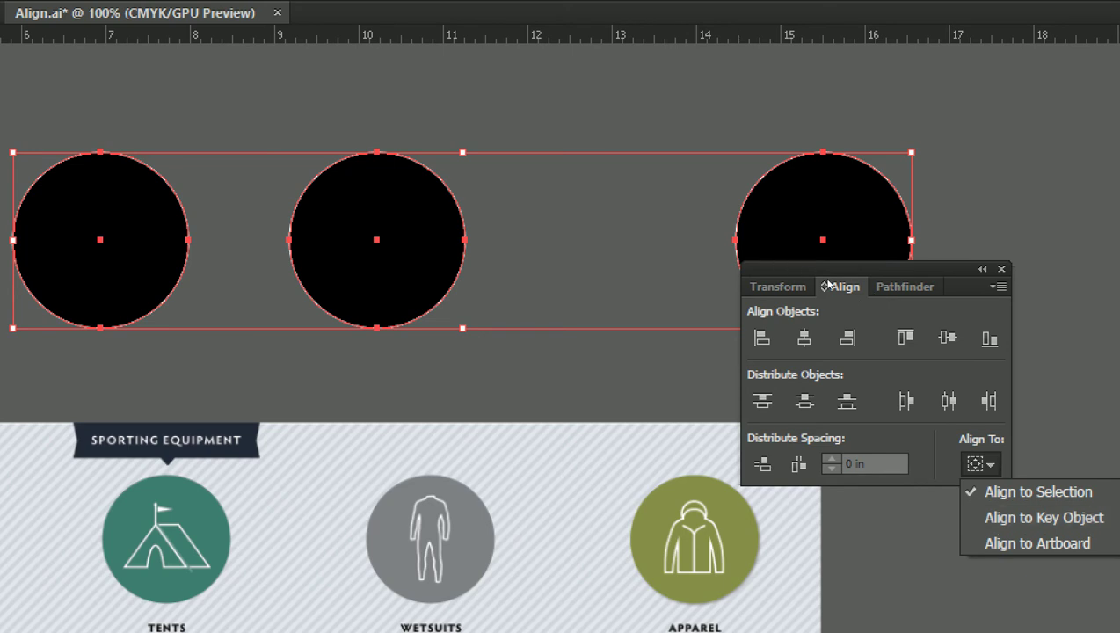
{"action": "left_click", "coordinate": [567, 151]}
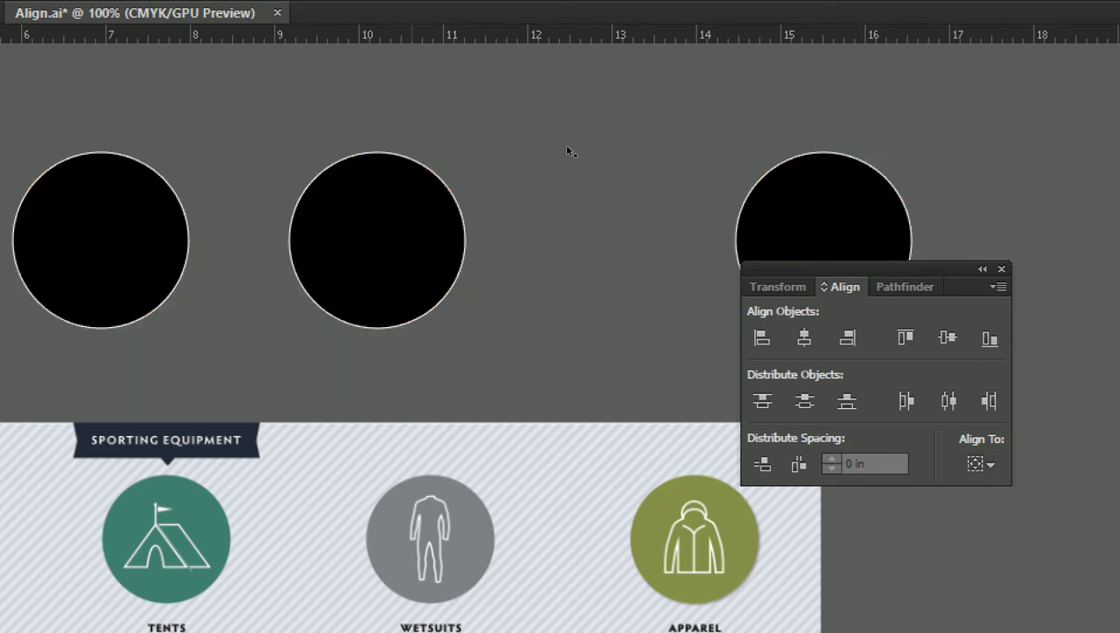
{"action": "left_click_drag", "start_coordinate": [499, 135], "coordinate": [785, 174]}
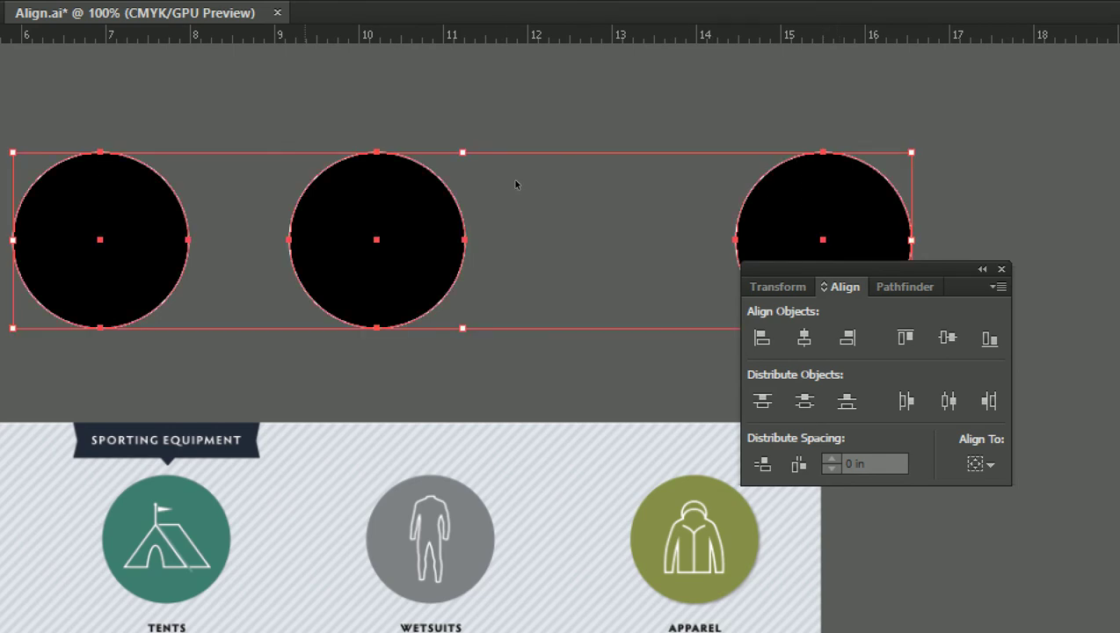
{"action": "left_click", "coordinate": [791, 171]}
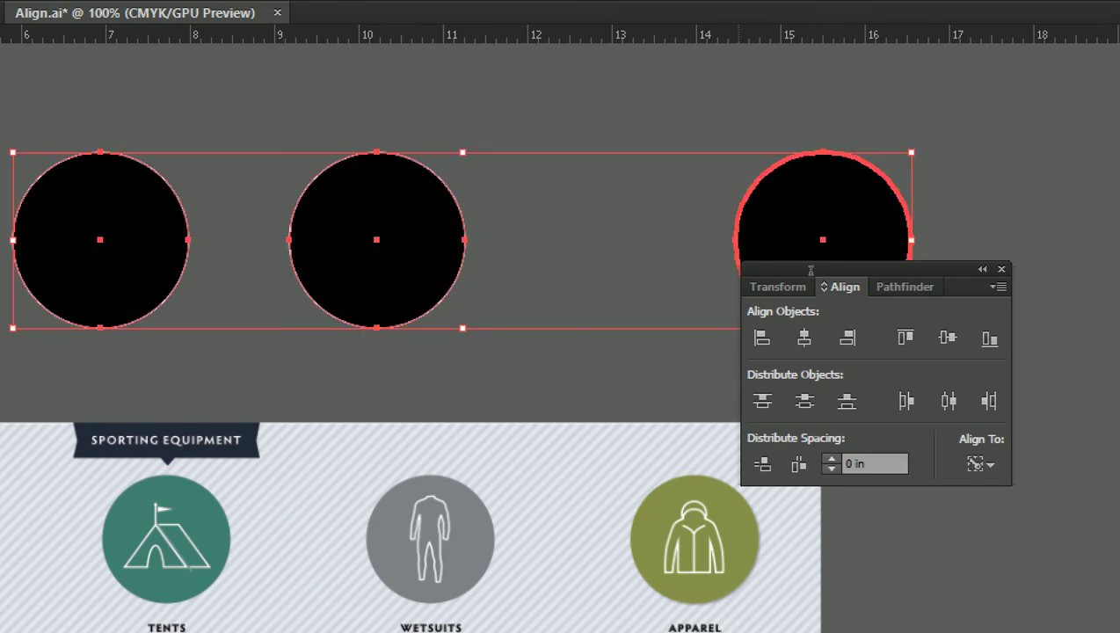
Step: Set the distribute spacing to 2 cm (0.79 in) with the right circle as key object
{"action": "left_click", "coordinate": [848, 464]}
{"action": "left_click", "coordinate": [879, 138]}
{"action": "left_click_drag", "start_coordinate": [875, 127], "coordinate": [176, 290]}
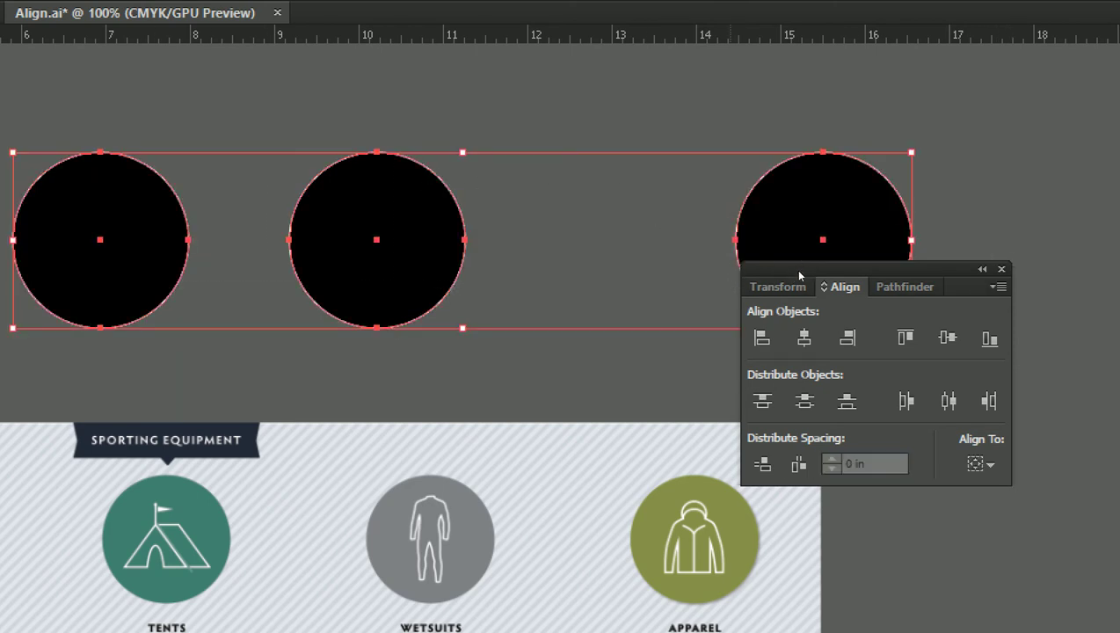
{"action": "mouse_move", "coordinate": [992, 159]}
{"action": "left_mouse_down"}
{"action": "mouse_move", "coordinate": [650, 156]}
{"action": "mouse_move", "coordinate": [433, 173]}
{"action": "left_mouse_up"}
{"action": "left_click", "coordinate": [773, 176]}
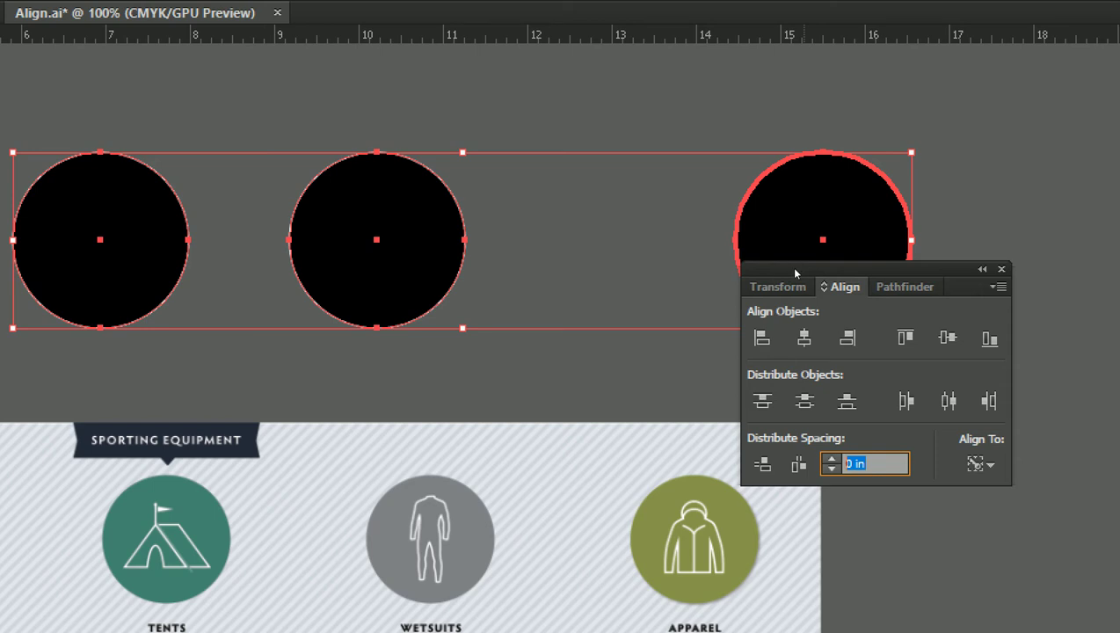
{"action": "type", "text": "2"}
{"action": "type", "text": "m"}
{"action": "key", "text": "Return"}
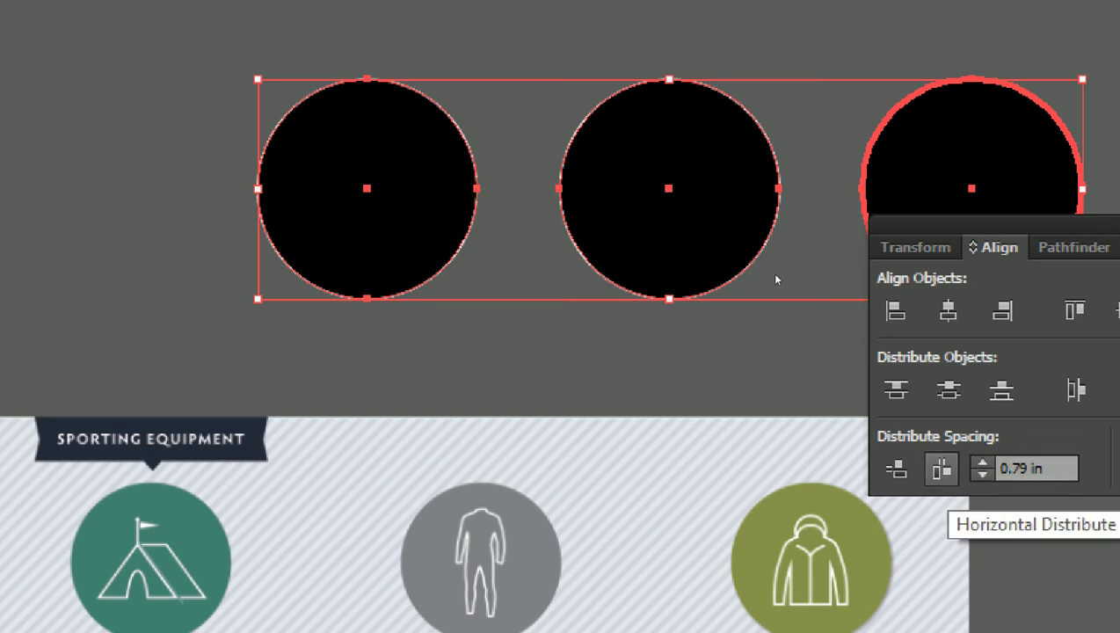
Step: Change the spacing to 0 in and apply Vertical Distribute Space to the circles
{"action": "left_click", "coordinate": [1019, 469]}
{"action": "type", "text": "0"}
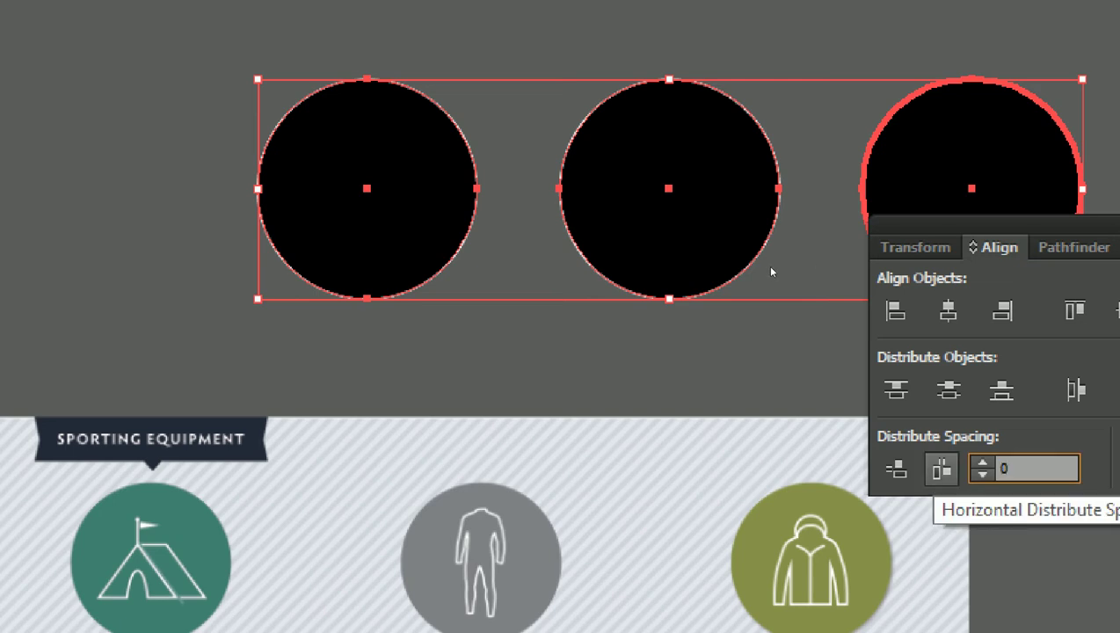
{"action": "key", "text": "Return"}
{"action": "key", "text": "Return"}
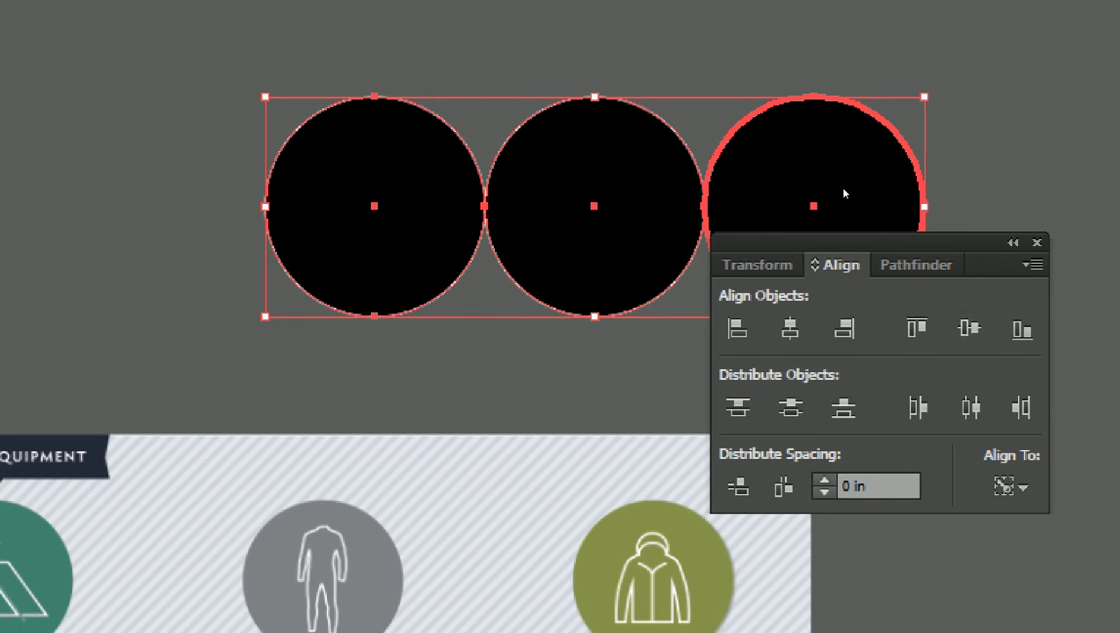
{"action": "left_click", "coordinate": [737, 487]}
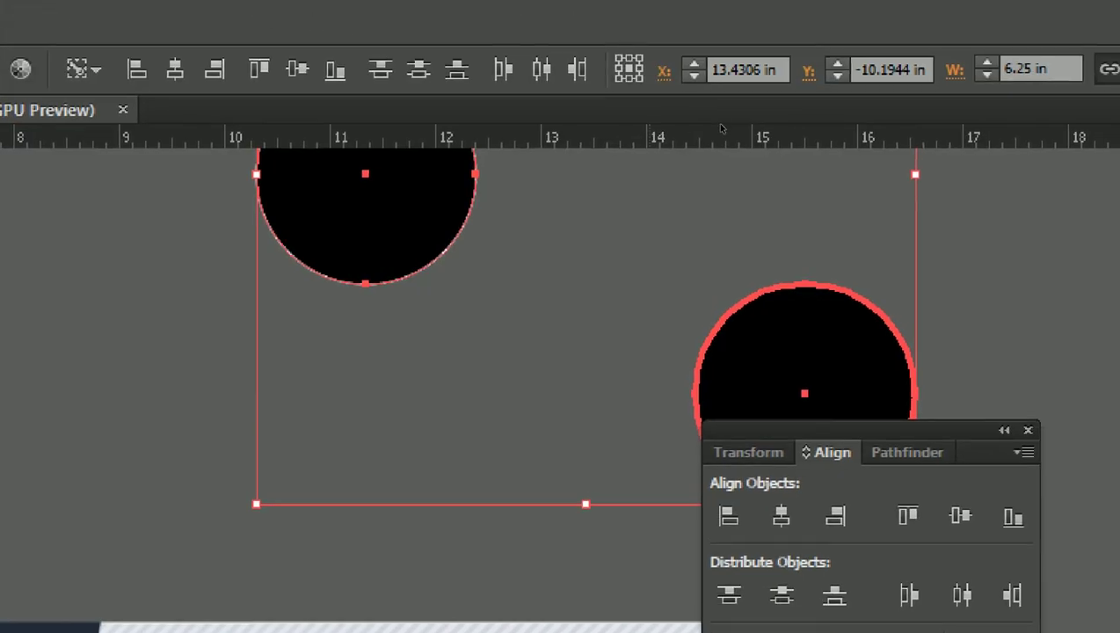
{"action": "key", "text": "ctrl+minus"}
{"action": "key", "text": "ctrl+minus"}
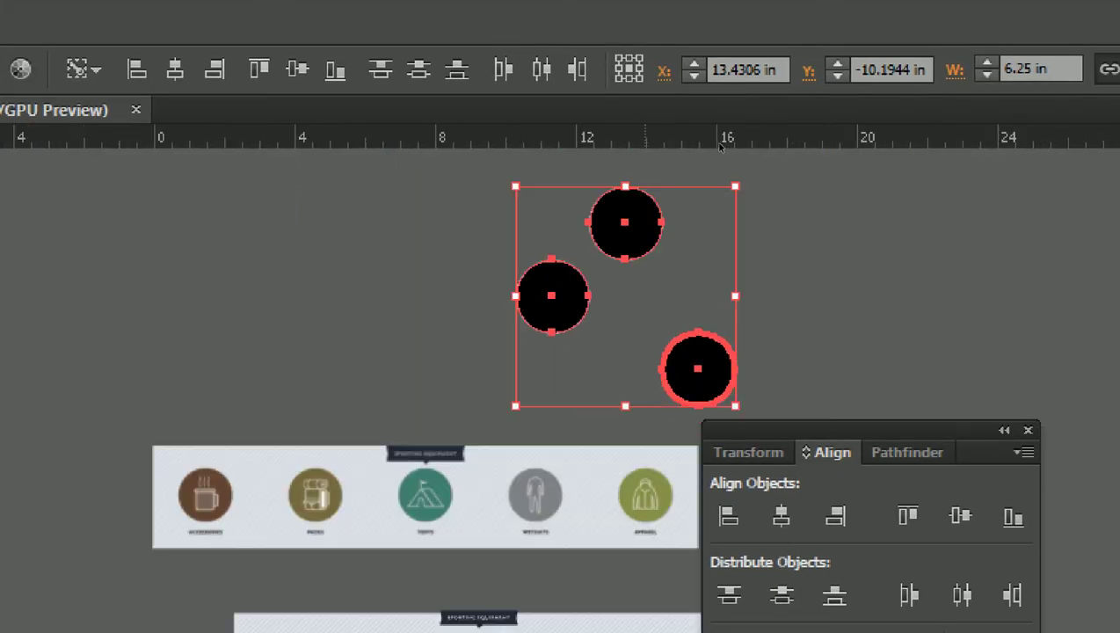
Step: Drag the left and top circles into a single vertical column
{"action": "left_click", "coordinate": [635, 167]}
{"action": "key", "text": "ctrl+plus"}
{"action": "left_click_drag", "start_coordinate": [339, 384], "coordinate": [556, 384]}
{"action": "left_click_drag", "start_coordinate": [449, 275], "coordinate": [558, 275]}
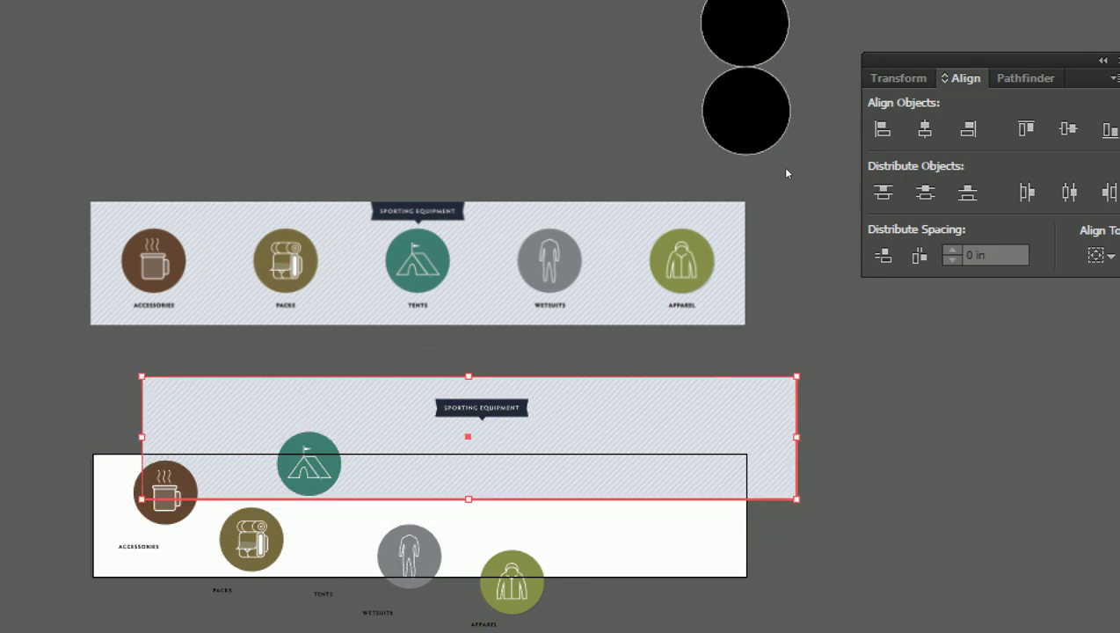
Step: Center the messy banner's striped background horizontally on the artboard
{"action": "left_click", "coordinate": [1016, 376]}
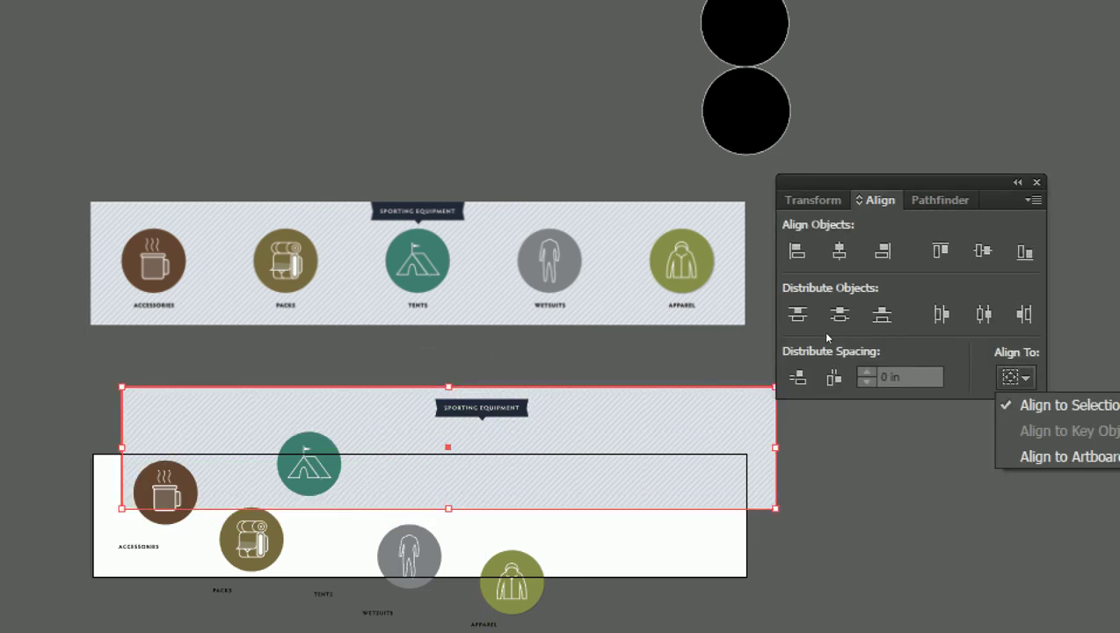
{"action": "left_click", "coordinate": [1051, 456]}
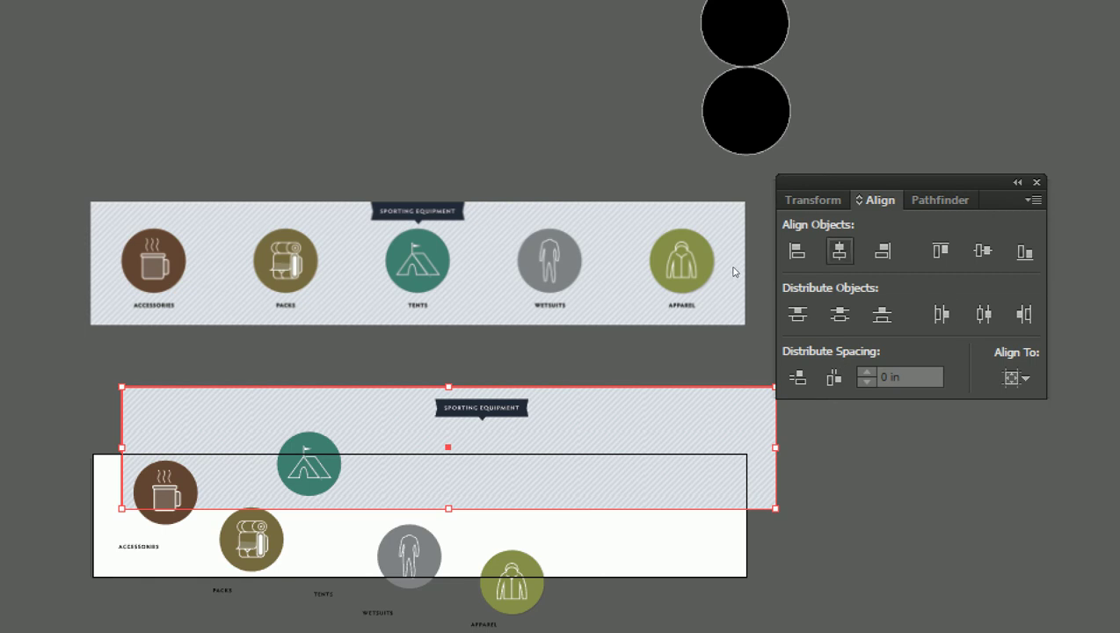
{"action": "left_click", "coordinate": [840, 251]}
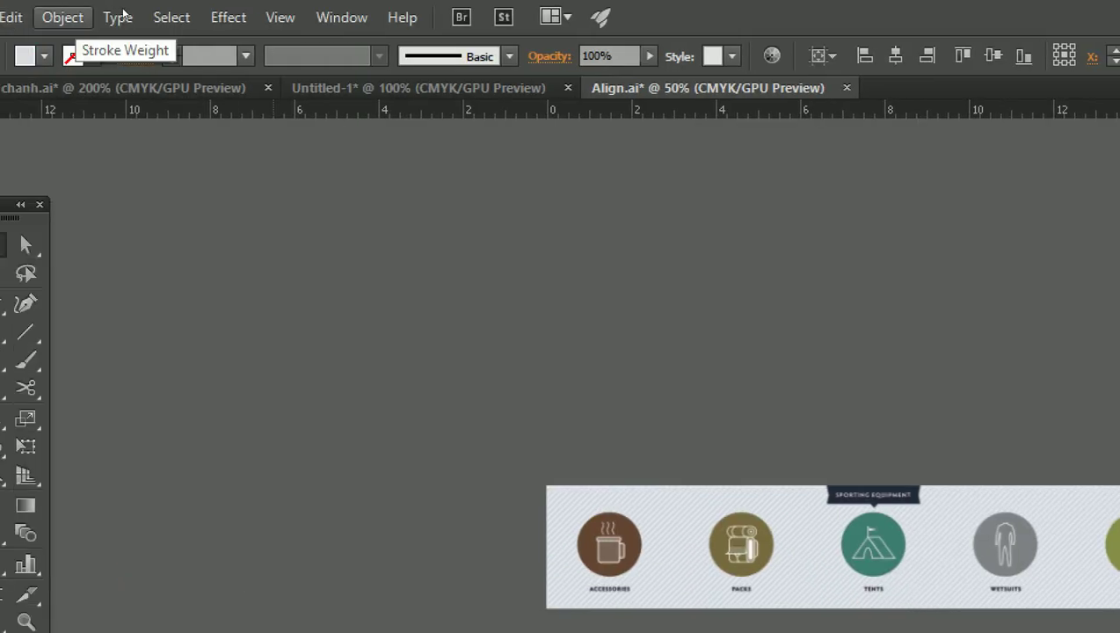
Step: Lock the messy banner's striped background and select its SPORTING EQUIPMENT tag
{"action": "left_click", "coordinate": [63, 18]}
{"action": "left_click", "coordinate": [422, 155]}
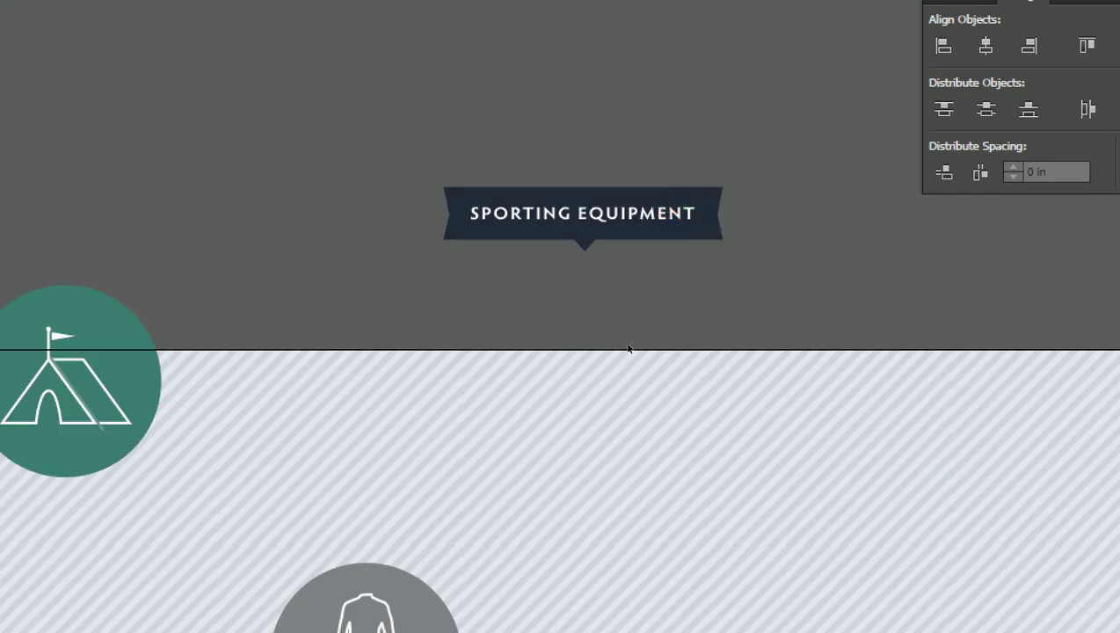
{"action": "key", "text": "ctrl+alt+2"}
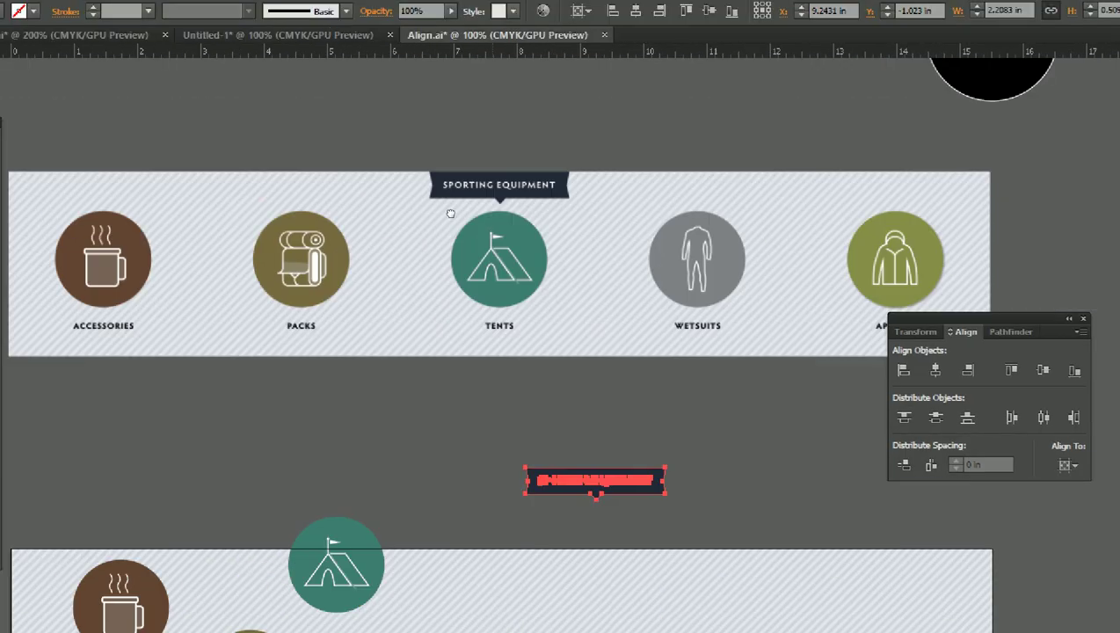
{"action": "left_click_drag", "start_coordinate": [450, 214], "coordinate": [514, 264]}
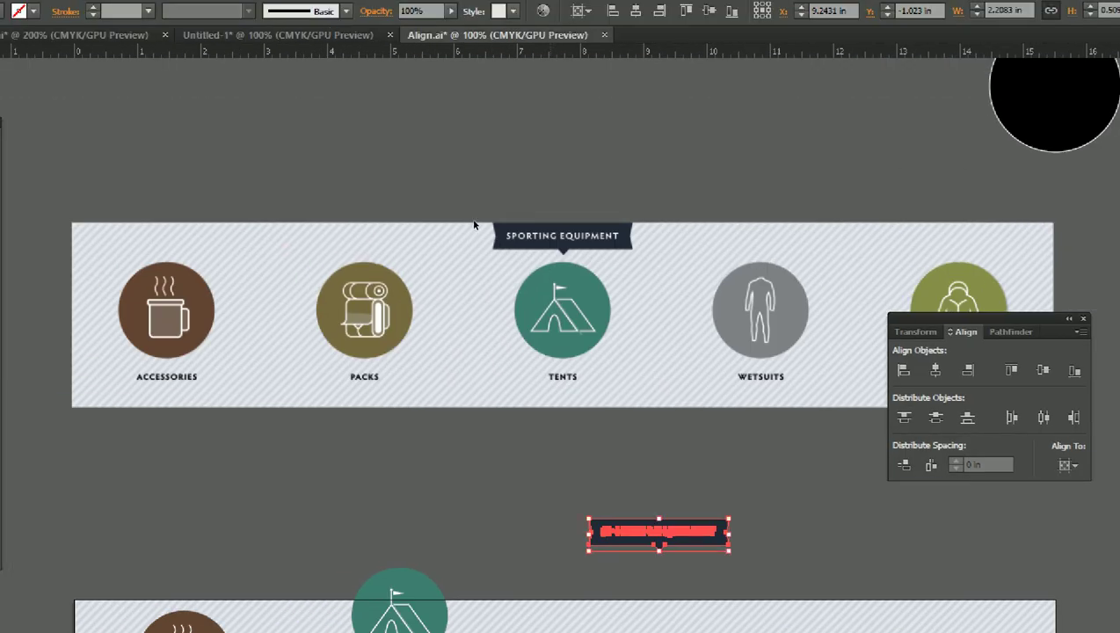
{"action": "left_click", "coordinate": [540, 147]}
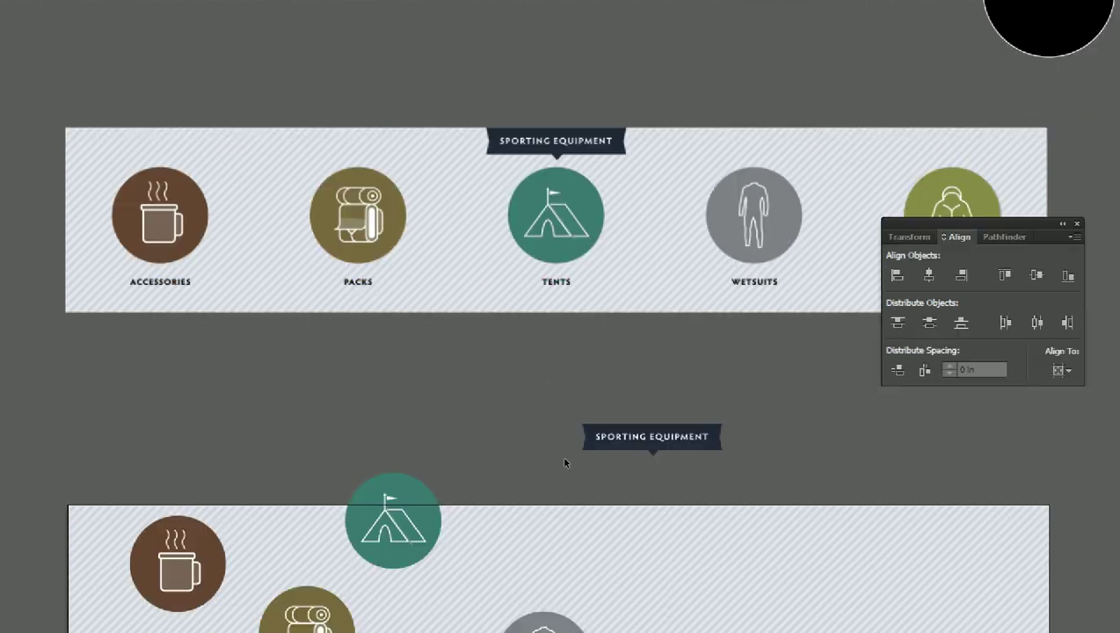
{"action": "scroll", "coordinate": [563, 378], "scroll_direction": "down", "scroll_amount": 3}
{"action": "scroll", "coordinate": [562, 378], "scroll_direction": "down", "scroll_amount": 1}
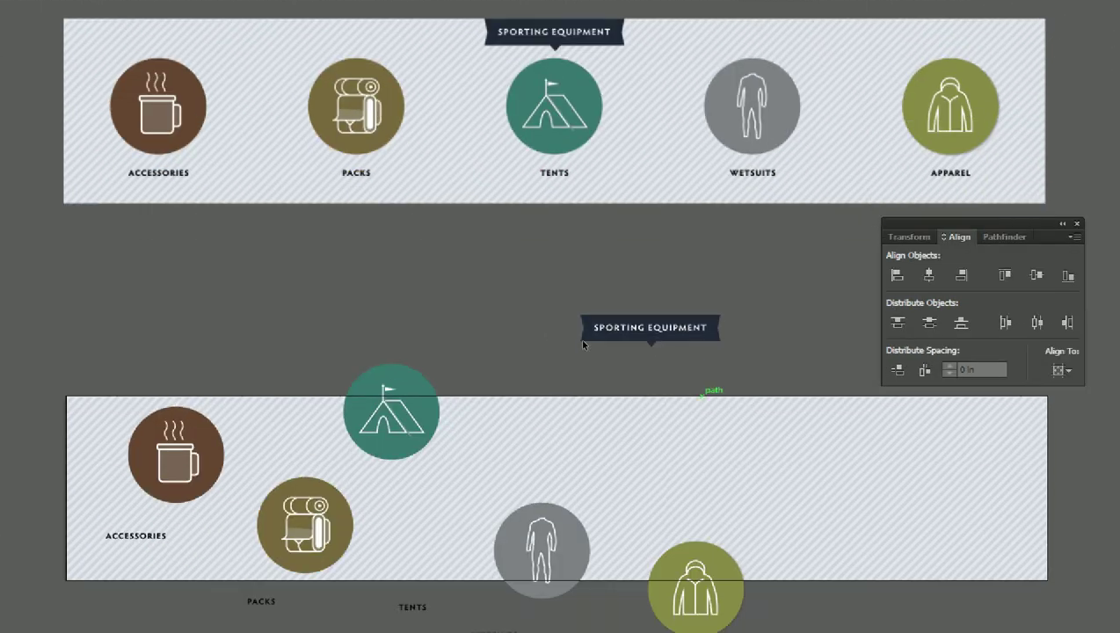
{"action": "left_click_drag", "start_coordinate": [714, 391], "coordinate": [570, 314]}
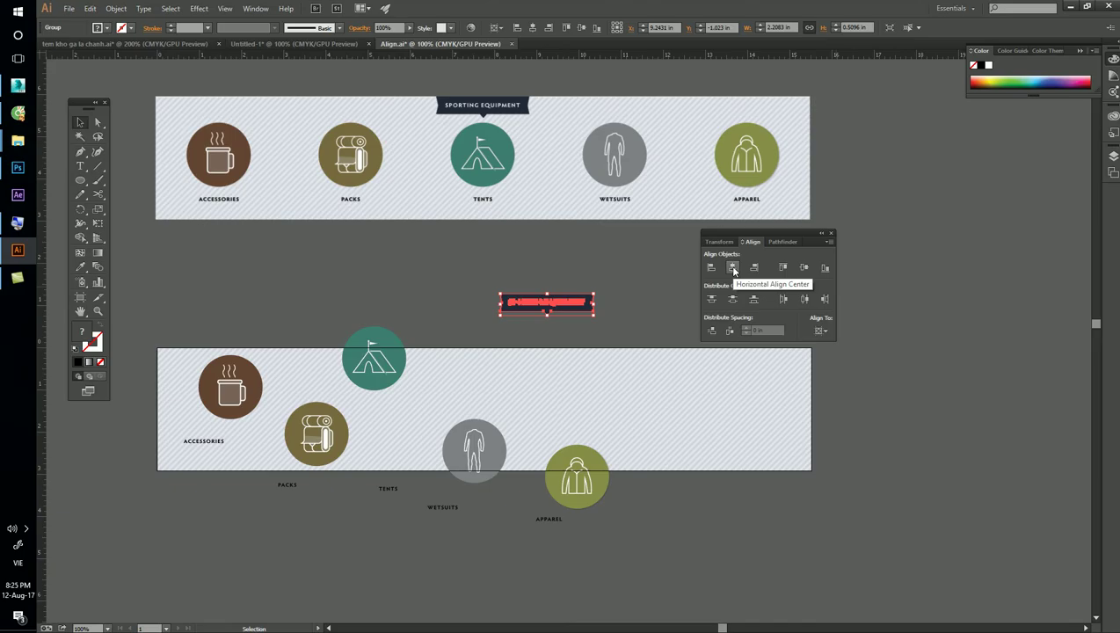
Step: Center the SPORTING EQUIPMENT tag horizontally and align it to the banner's top edge
{"action": "left_click", "coordinate": [732, 267]}
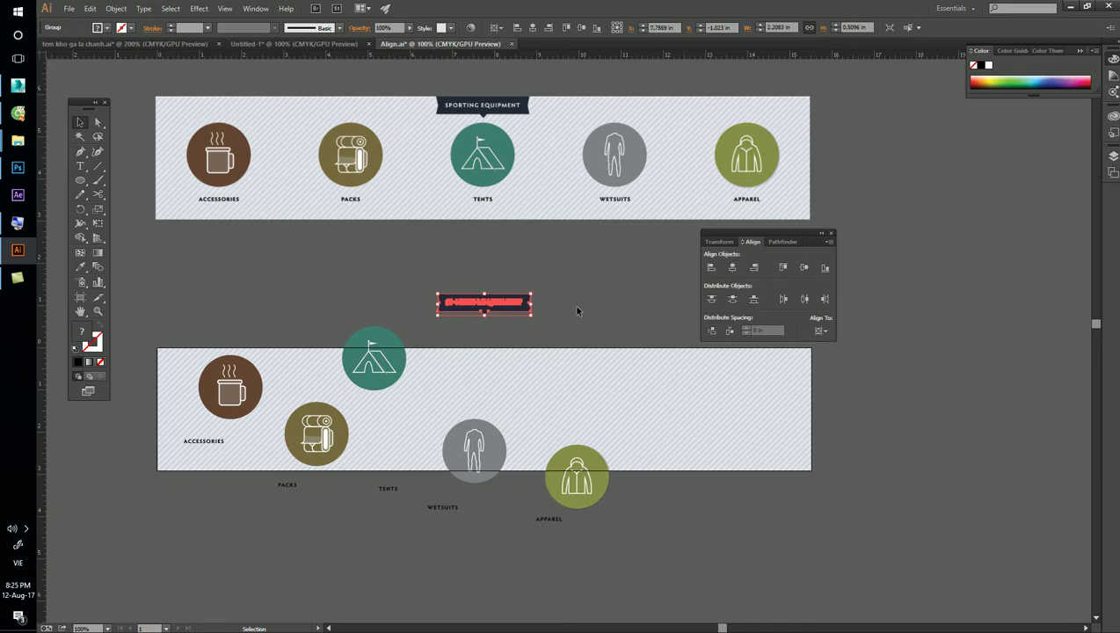
{"action": "left_click", "coordinate": [489, 257]}
{"action": "left_click", "coordinate": [482, 306]}
{"action": "scroll", "coordinate": [593, 301], "scroll_direction": "up", "scroll_amount": 1}
{"action": "left_click", "coordinate": [450, 309]}
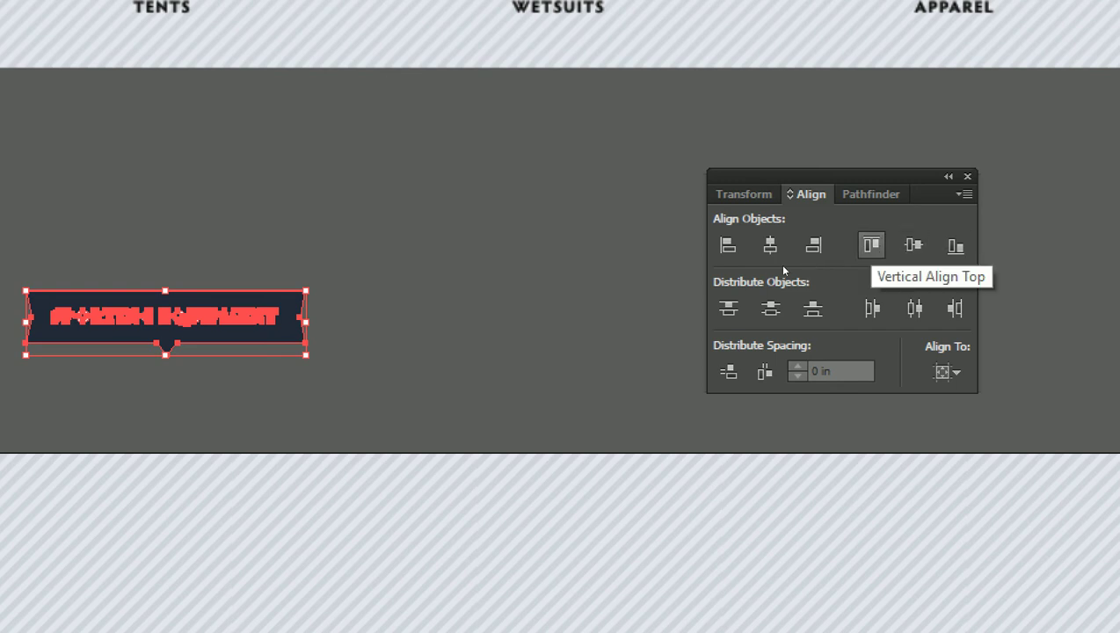
{"action": "left_click", "coordinate": [870, 245]}
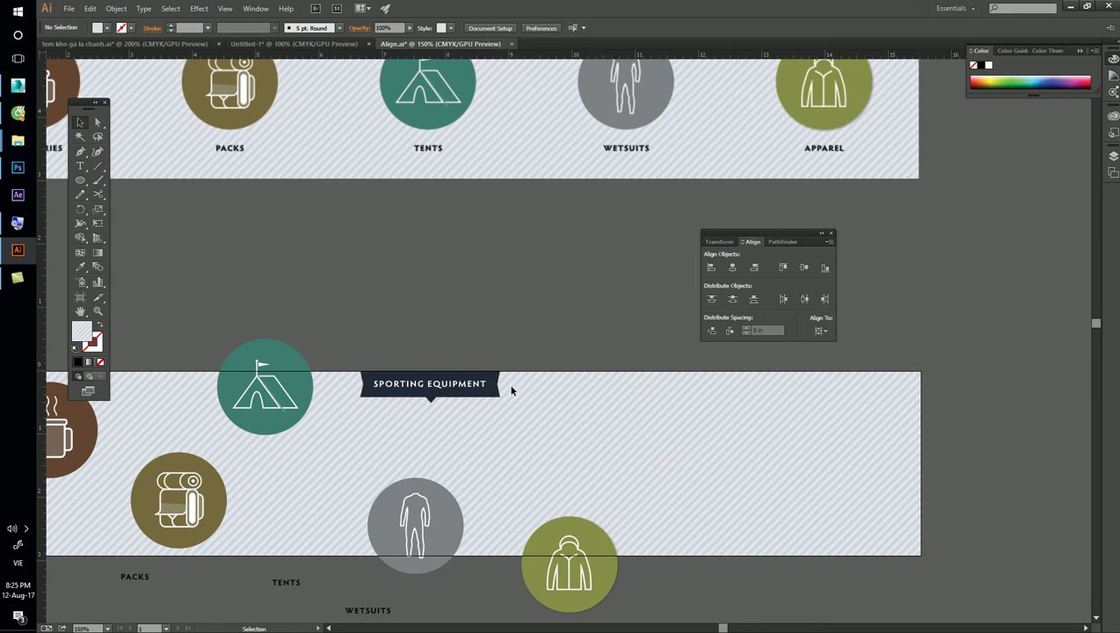
{"action": "left_click", "coordinate": [497, 387]}
{"action": "left_click", "coordinate": [804, 269]}
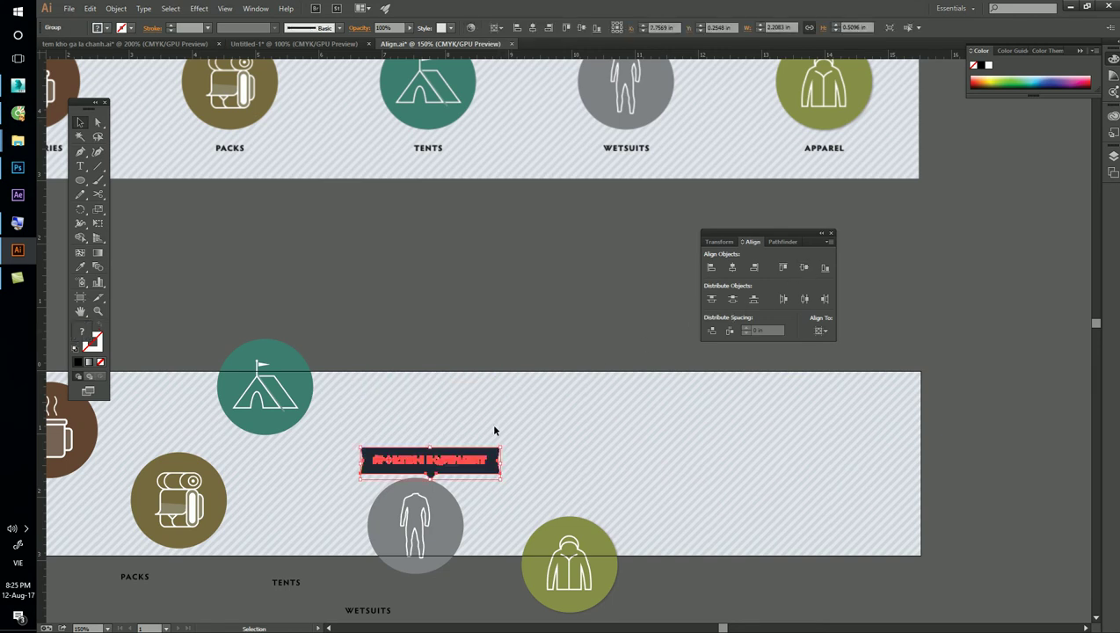
{"action": "left_click", "coordinate": [782, 267]}
Step: Lock the SPORTING EQUIPMENT label and zoom out to show both banners
{"action": "left_click", "coordinate": [558, 336]}
{"action": "left_click", "coordinate": [466, 394]}
{"action": "left_click", "coordinate": [116, 8]}
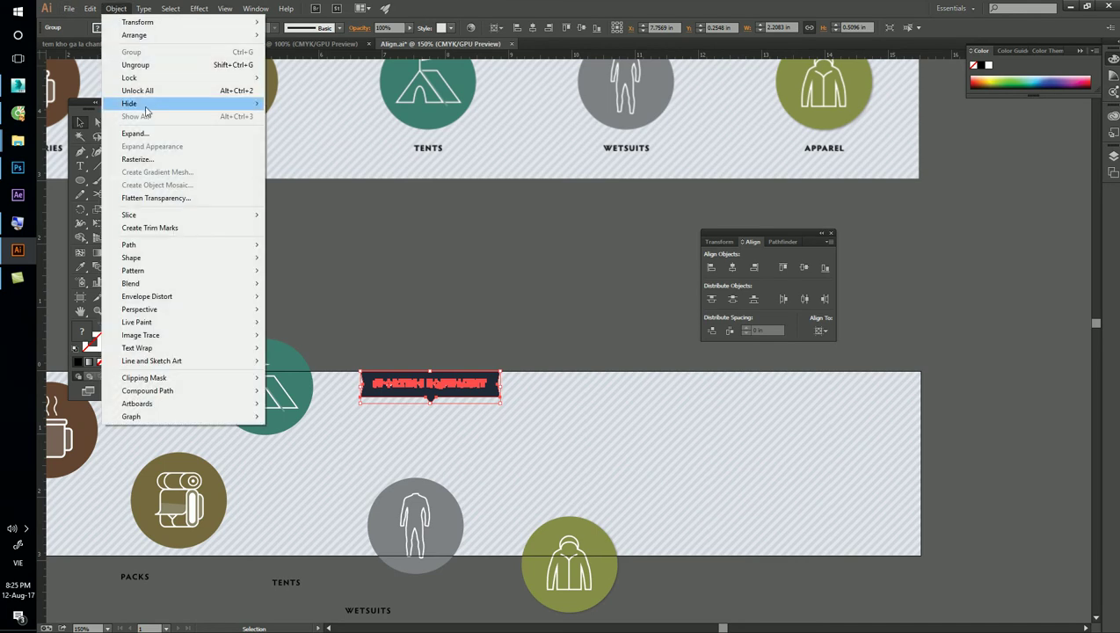
{"action": "left_click", "coordinate": [284, 79]}
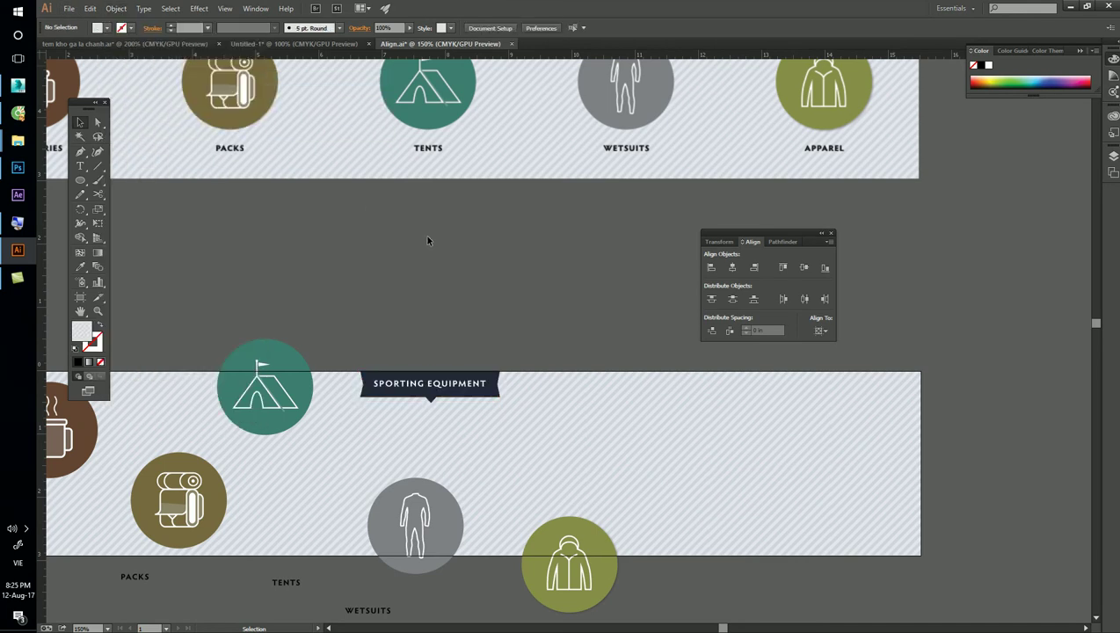
{"action": "key", "text": "ctrl+minus"}
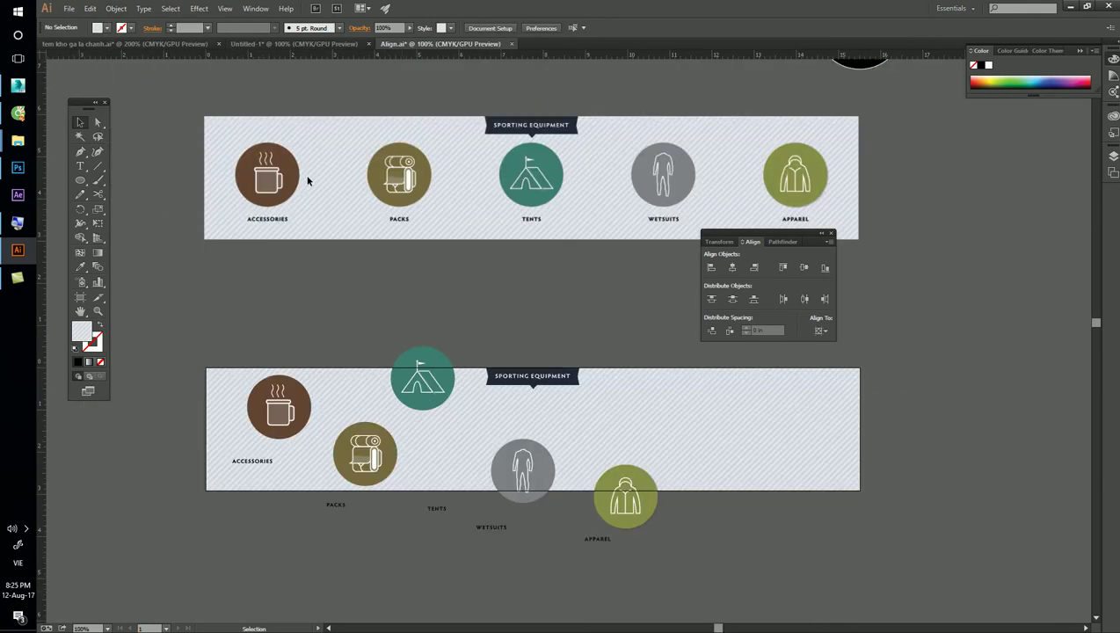
Step: Place vertical guides at the mug icon's left edge and the apparel icon's right edge
{"action": "scroll", "coordinate": [339, 213], "scroll_direction": "right", "scroll_amount": 2}
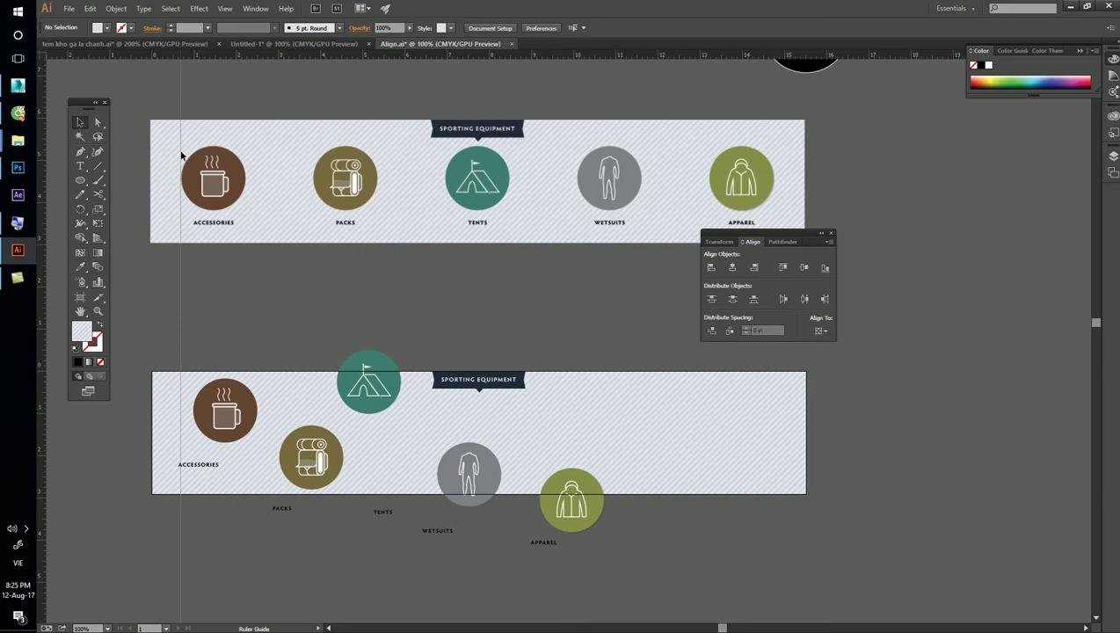
{"action": "left_click_drag", "start_coordinate": [56, 159], "coordinate": [180, 158]}
{"action": "left_click_drag", "start_coordinate": [49, 186], "coordinate": [772, 180]}
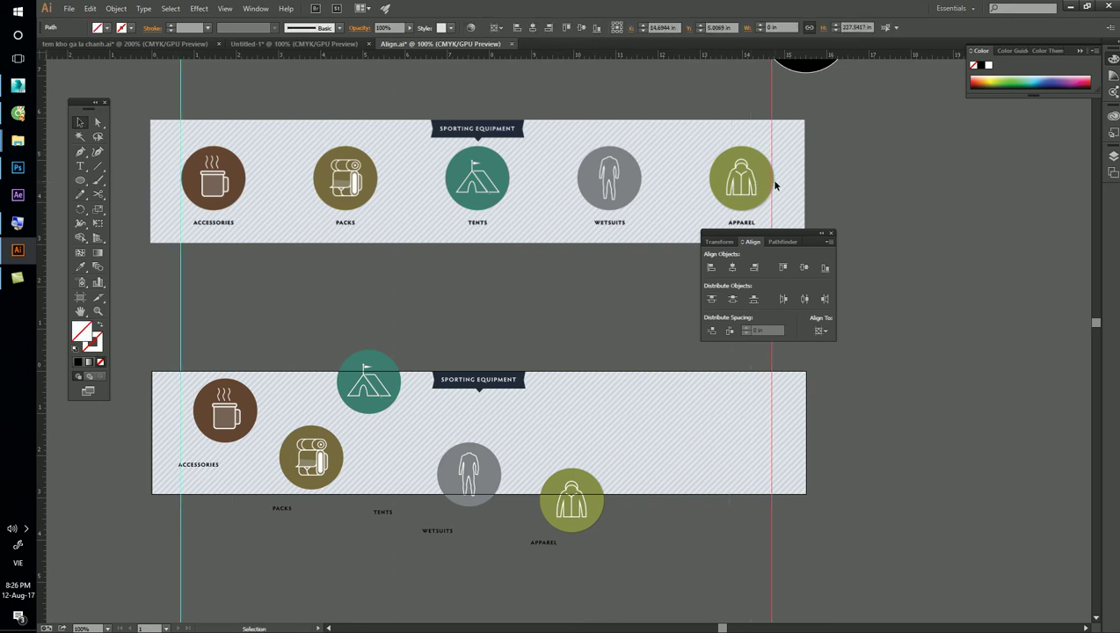
{"action": "left_click", "coordinate": [466, 296]}
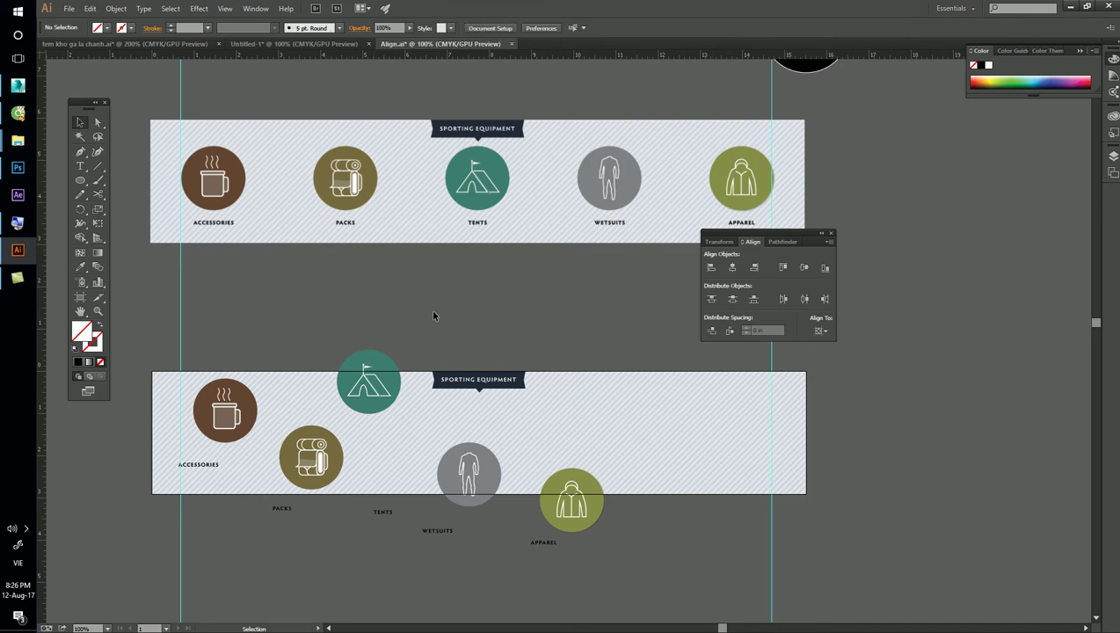
Step: Adjust the guide positions and select the mug and pack icons in the copy
{"action": "left_click_drag", "start_coordinate": [171, 181], "coordinate": [746, 187]}
{"action": "left_click", "coordinate": [169, 190]}
{"action": "left_click_drag", "start_coordinate": [204, 143], "coordinate": [732, 180]}
{"action": "left_click_drag", "start_coordinate": [352, 388], "coordinate": [379, 446]}
Step: Add the tent, wetsuit and apparel icons to the selection and move the Align panel beside them
{"action": "left_click", "coordinate": [379, 446], "text": "shift"}
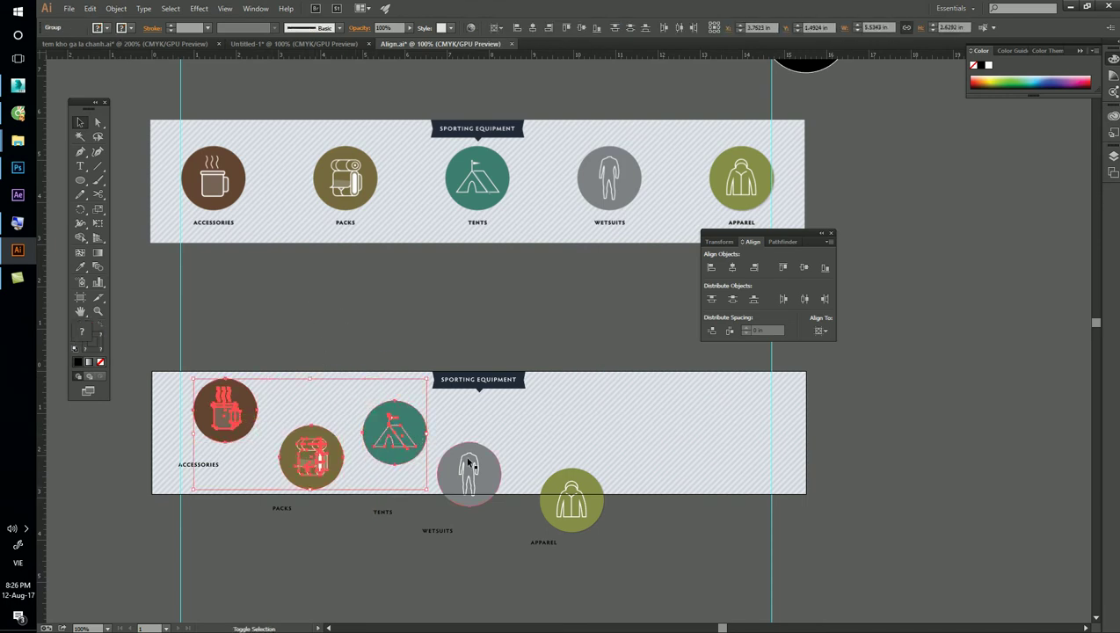
{"action": "left_click", "coordinate": [468, 475], "text": "shift"}
{"action": "left_click", "coordinate": [572, 500], "text": "shift"}
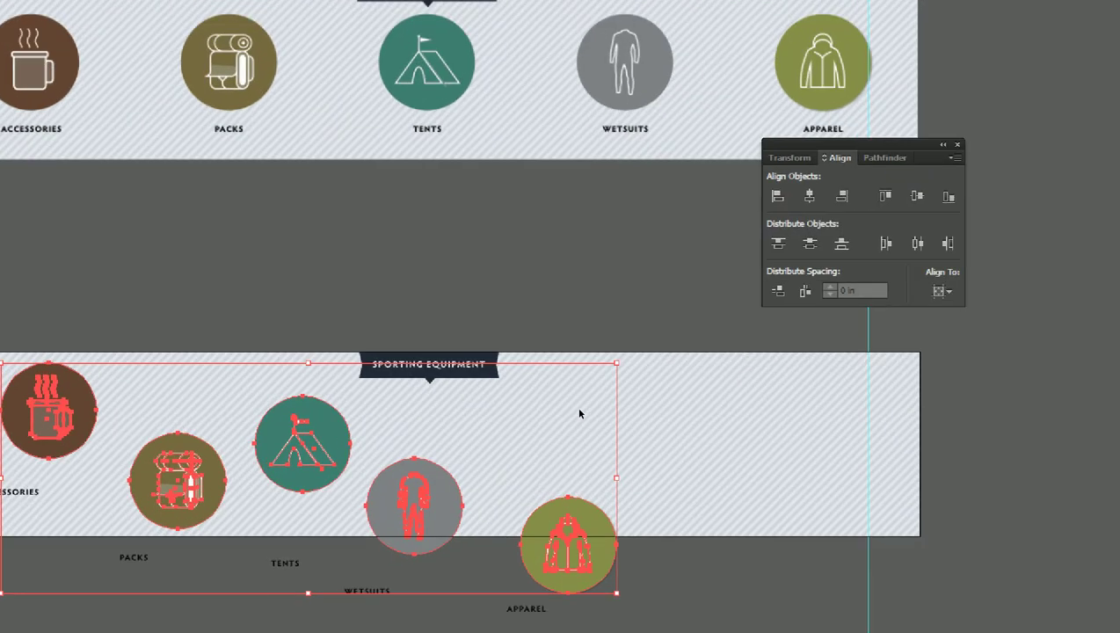
{"action": "left_click_drag", "start_coordinate": [879, 144], "coordinate": [405, 231]}
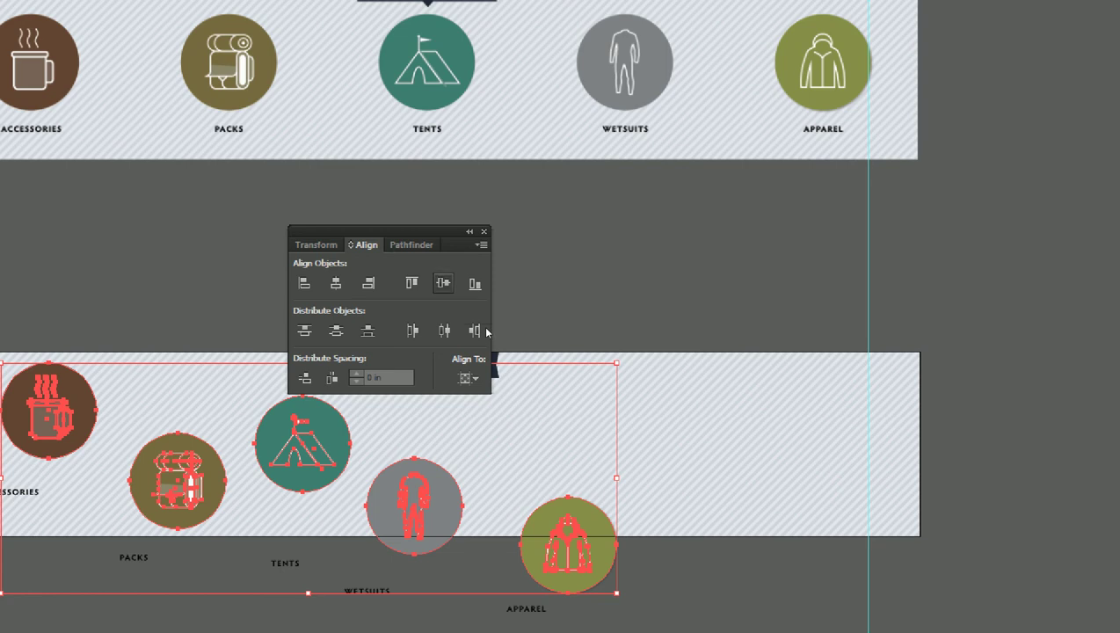
Step: Vertically center-align the five icons, leaving the Align To setting unchanged
{"action": "left_click", "coordinate": [443, 282]}
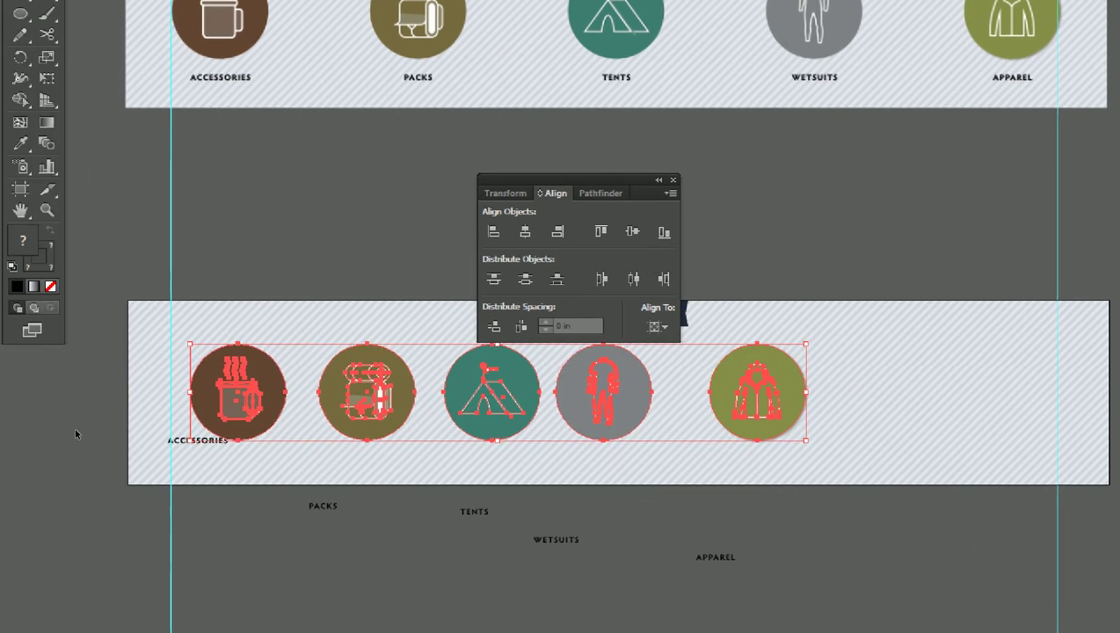
{"action": "left_click", "coordinate": [582, 335]}
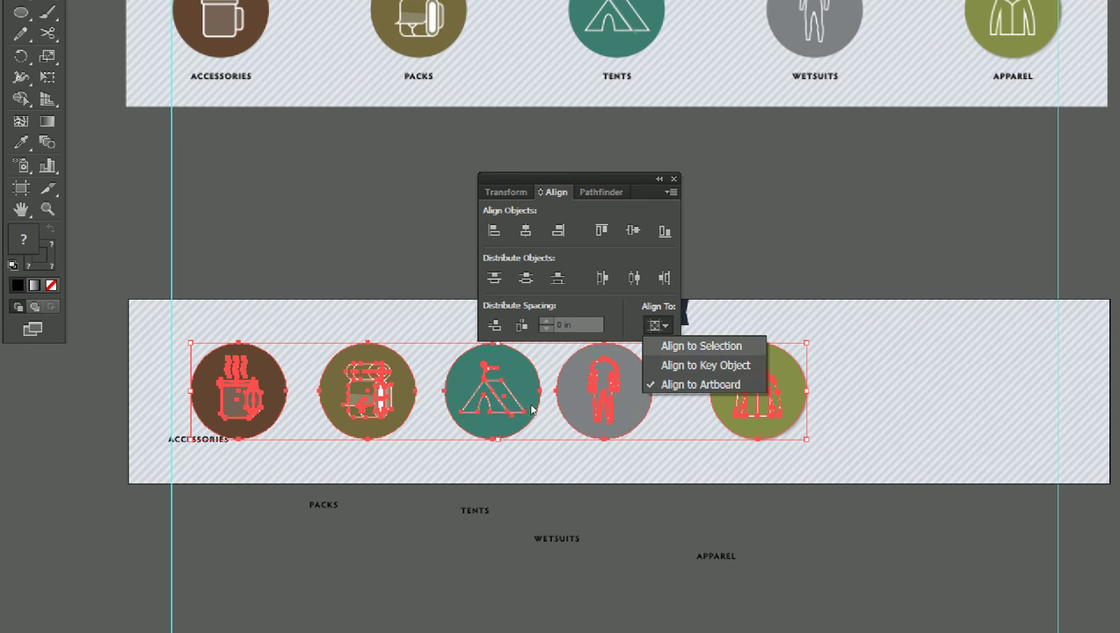
{"action": "key", "text": "Escape"}
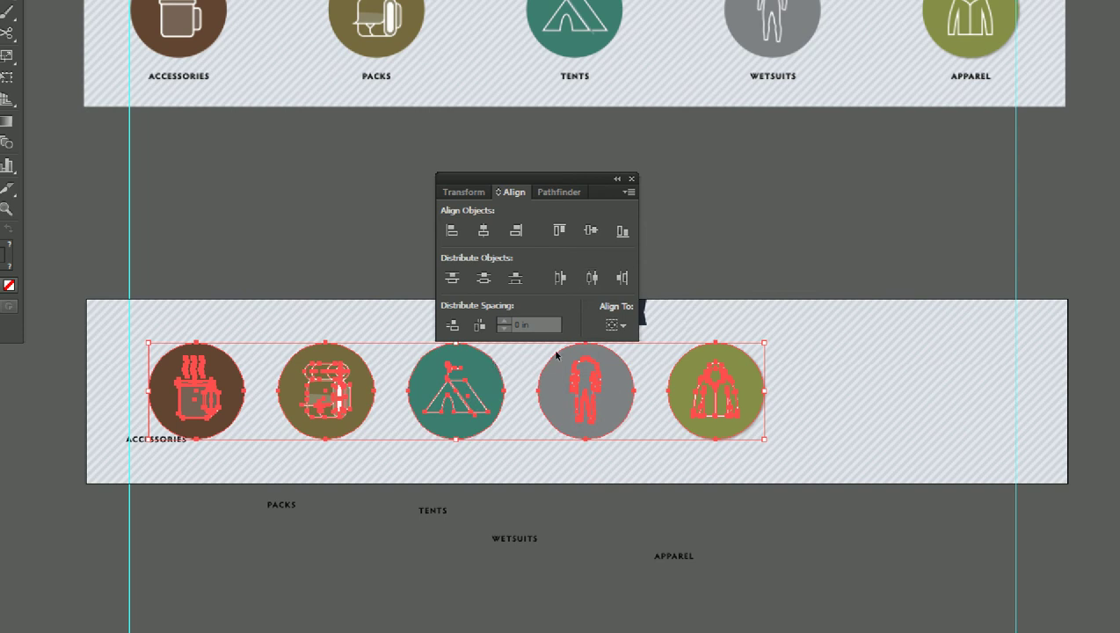
{"action": "key", "text": "ctrl+shift+a"}
{"action": "left_click_drag", "start_coordinate": [187, 319], "coordinate": [656, 405]}
{"action": "key", "text": "ctrl+shift+a"}
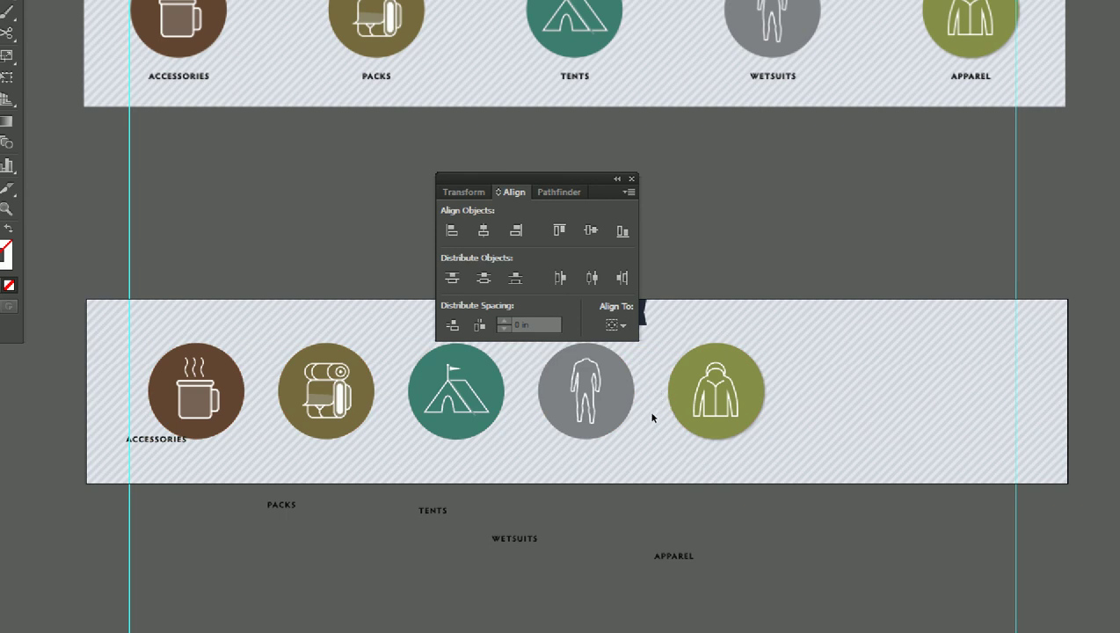
Step: Drag the apparel icon out to the right guide, keeping the wetsuit icon in place
{"action": "left_click_drag", "start_coordinate": [247, 441], "coordinate": [231, 424]}
{"action": "left_click", "coordinate": [240, 425]}
{"action": "left_click", "coordinate": [659, 436]}
{"action": "left_click_drag", "start_coordinate": [255, 446], "coordinate": [230, 423]}
{"action": "left_click_drag", "start_coordinate": [861, 412], "coordinate": [267, 461]}
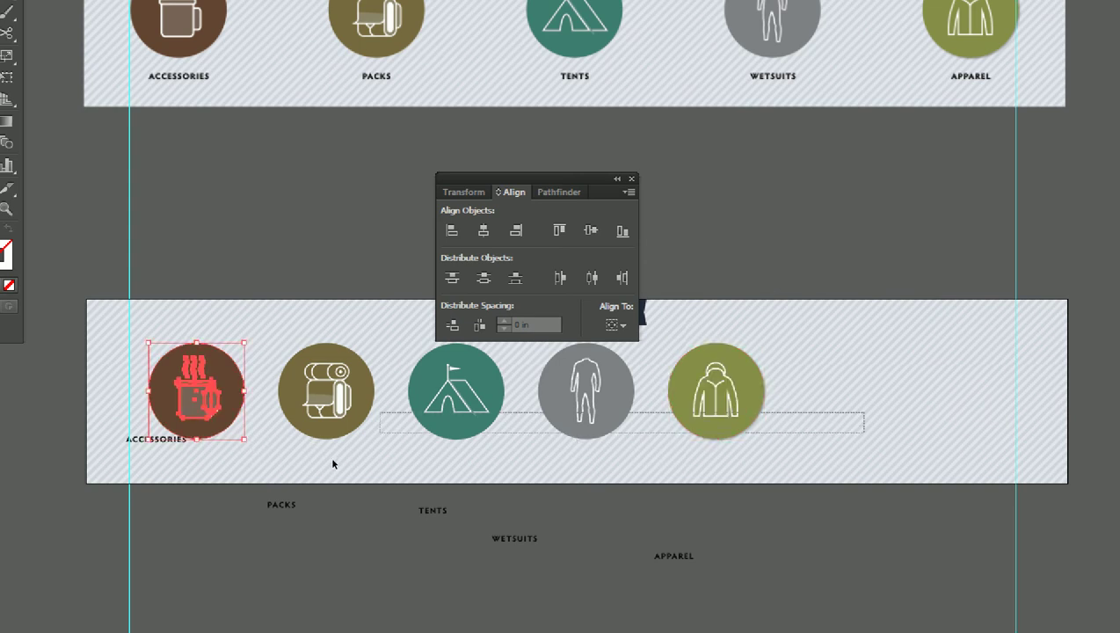
{"action": "left_click", "coordinate": [541, 455]}
{"action": "left_click_drag", "start_coordinate": [695, 413], "coordinate": [758, 420]}
{"action": "left_click_drag", "start_coordinate": [645, 437], "coordinate": [739, 437]}
{"action": "left_click_drag", "start_coordinate": [567, 437], "coordinate": [648, 453]}
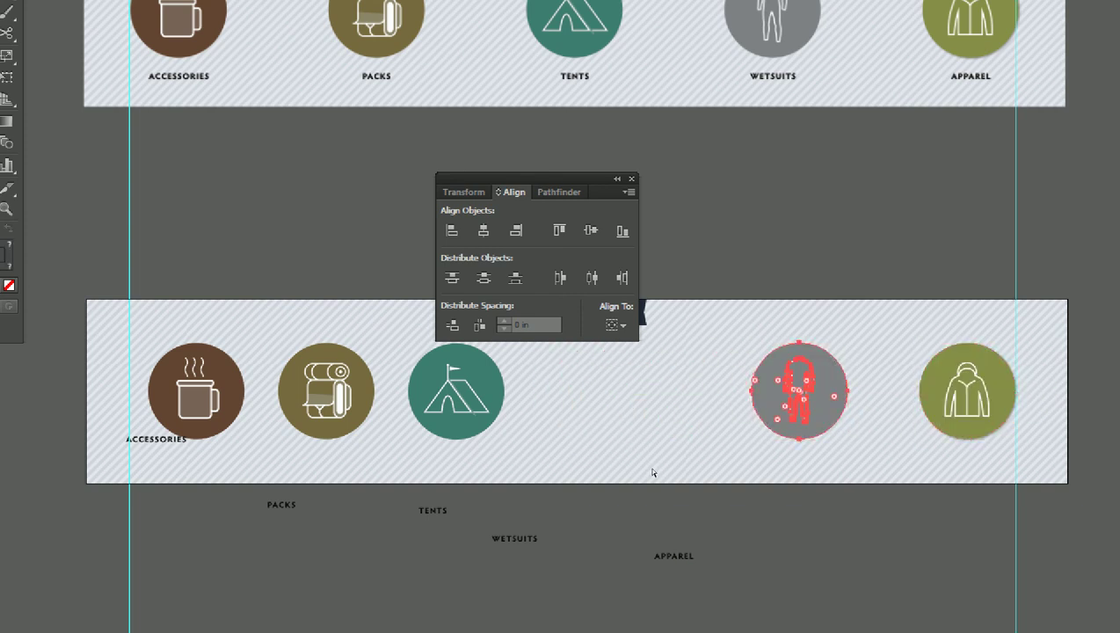
{"action": "key", "text": "ctrl+z"}
Step: Distribute the five icons evenly by their horizontal centers between the guides
{"action": "left_click_drag", "start_coordinate": [145, 343], "coordinate": [923, 389]}
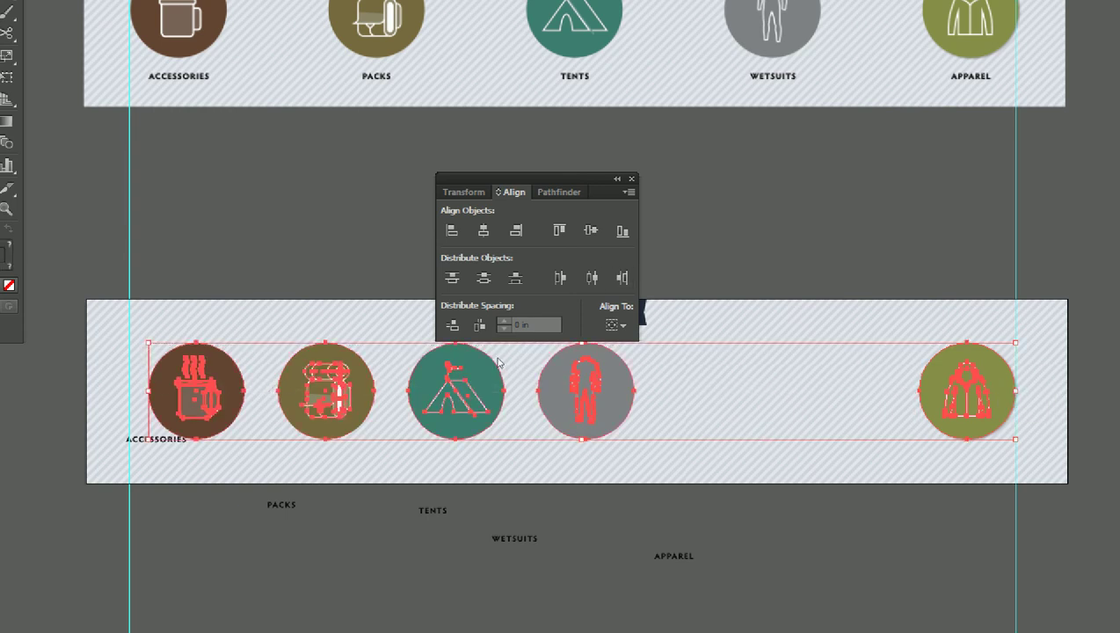
{"action": "left_click", "coordinate": [592, 278]}
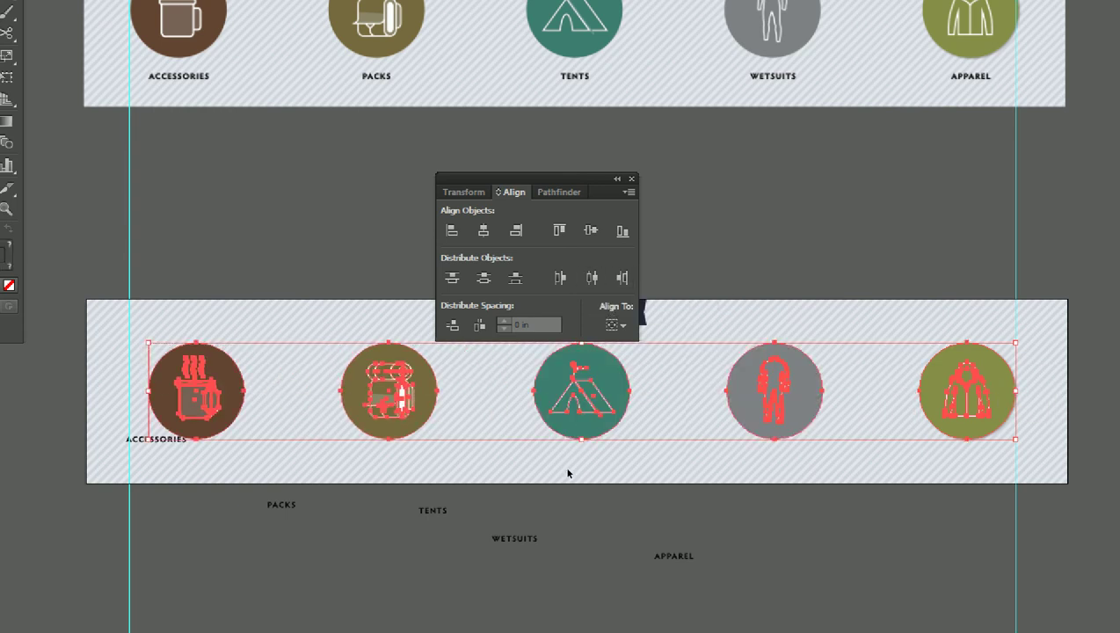
{"action": "key", "text": "a"}
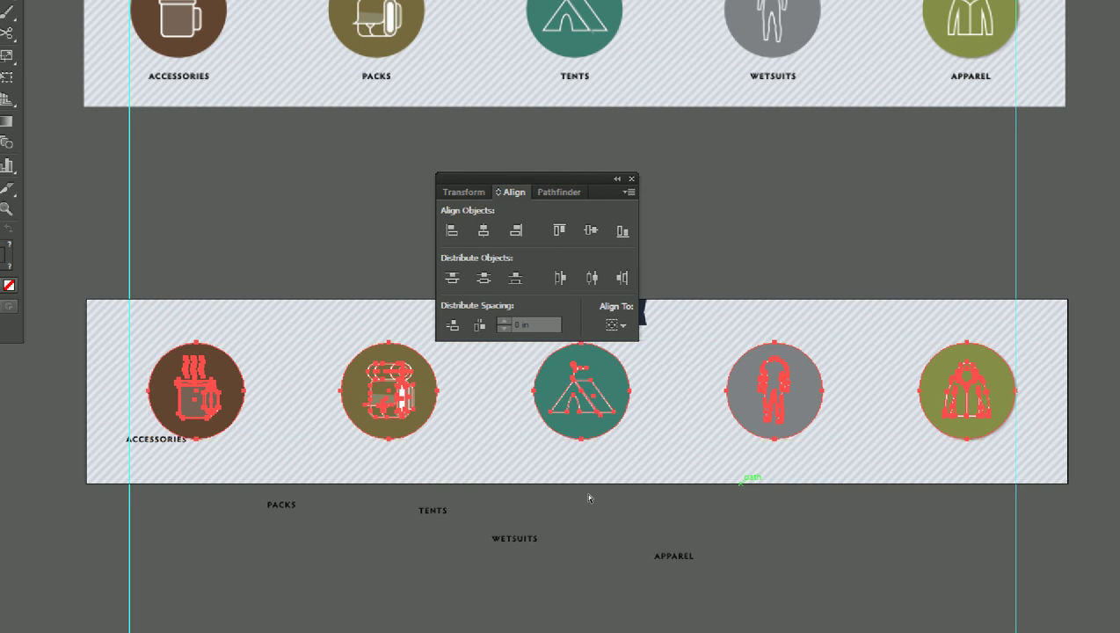
{"action": "key", "text": "v"}
{"action": "left_click", "coordinate": [588, 497]}
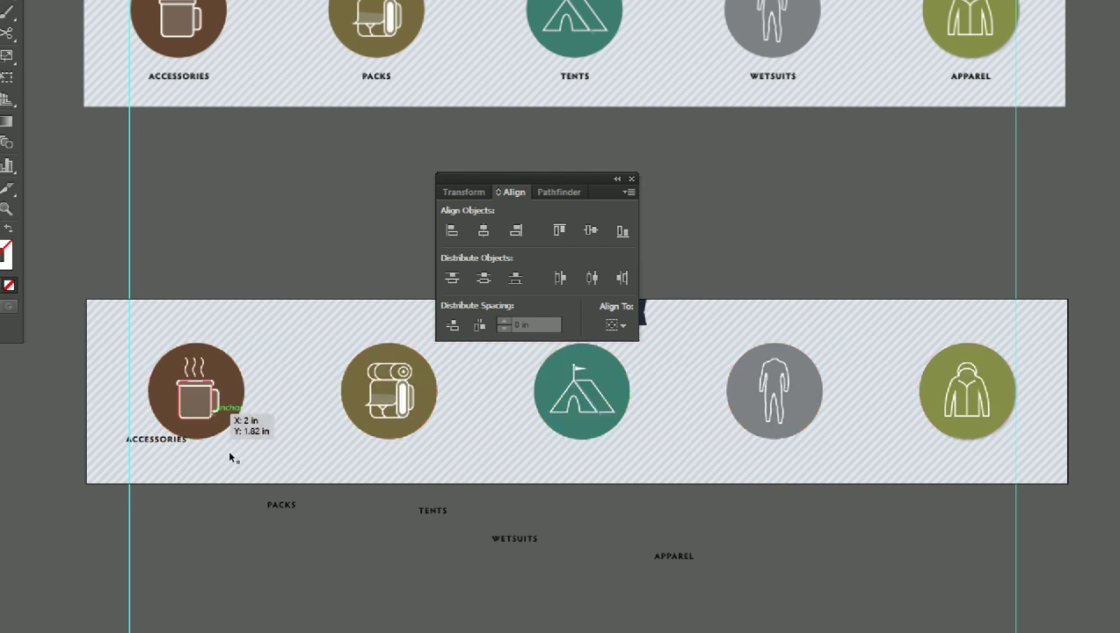
{"action": "mouse_move", "coordinate": [251, 491]}
{"action": "left_mouse_down"}
{"action": "mouse_move", "coordinate": [290, 481]}
{"action": "mouse_move", "coordinate": [259, 504]}
{"action": "left_mouse_up"}
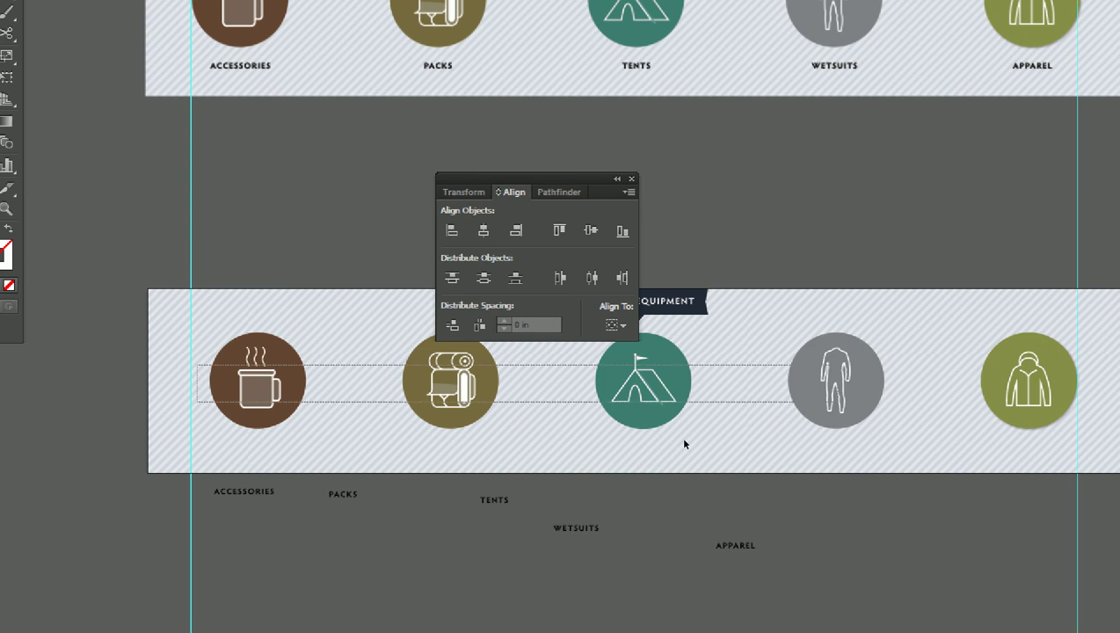
Step: Group the five icons and center the group vertically in the band
{"action": "right_click", "coordinate": [1039, 378]}
{"action": "left_click", "coordinate": [1055, 457]}
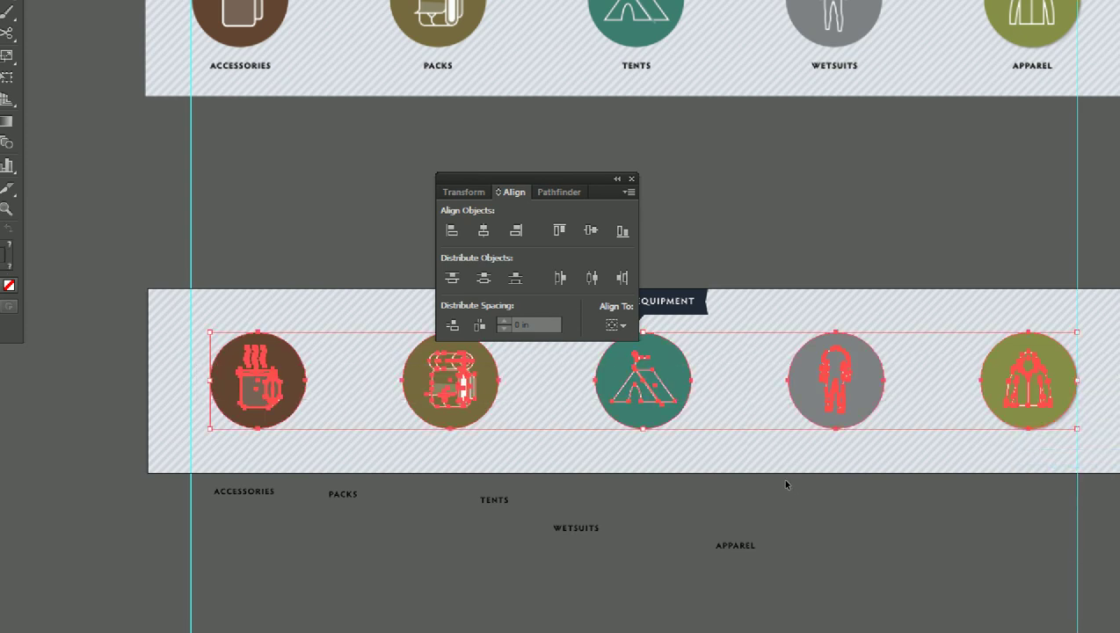
{"action": "left_click", "coordinate": [781, 477]}
{"action": "left_click_drag", "start_coordinate": [642, 435], "coordinate": [639, 443]}
{"action": "left_click", "coordinate": [615, 325]}
{"action": "left_click", "coordinate": [513, 419]}
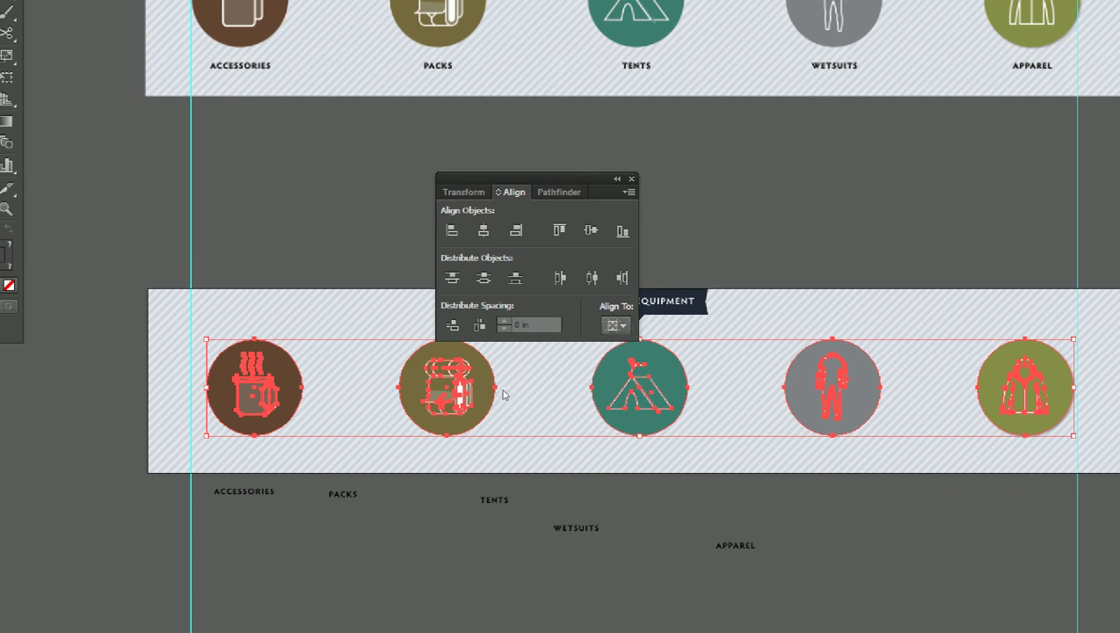
{"action": "left_click", "coordinate": [451, 230]}
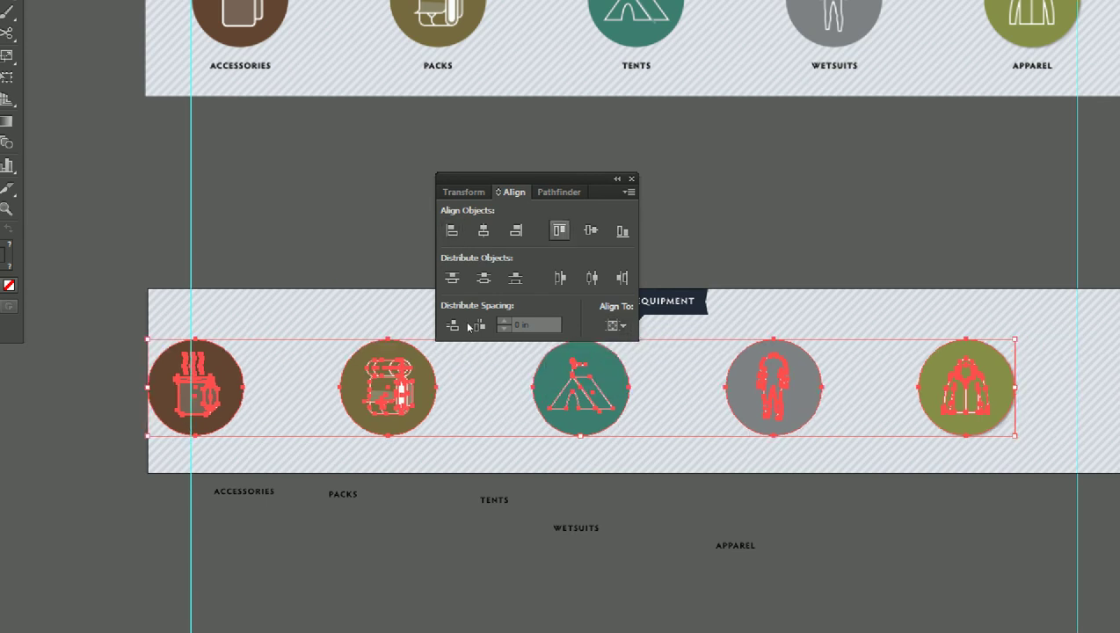
{"action": "left_click", "coordinate": [559, 230]}
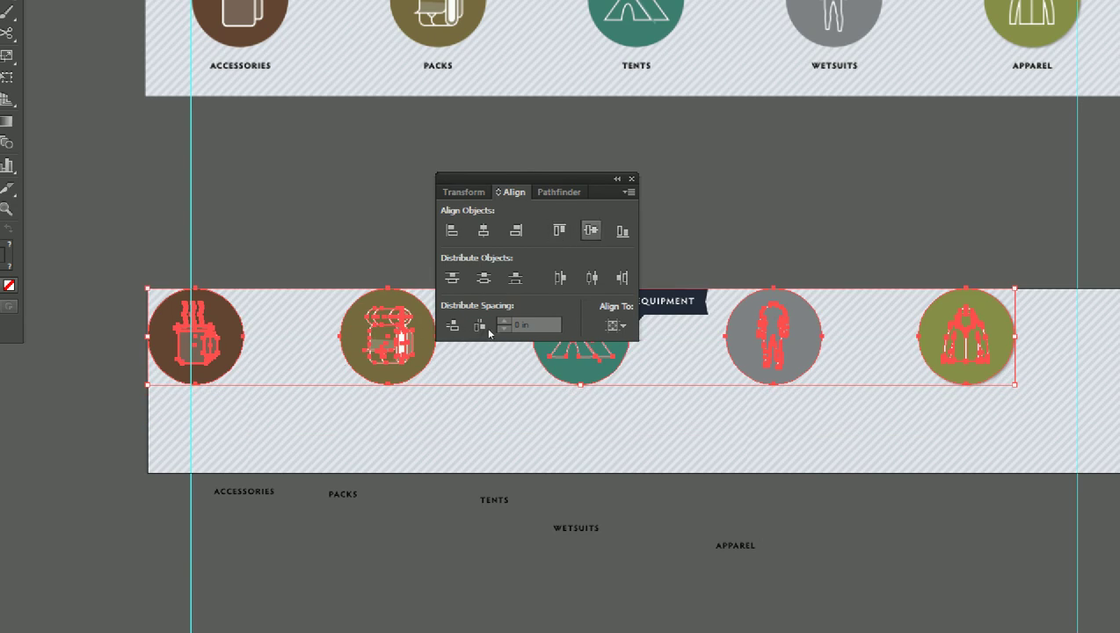
{"action": "left_click", "coordinate": [591, 230]}
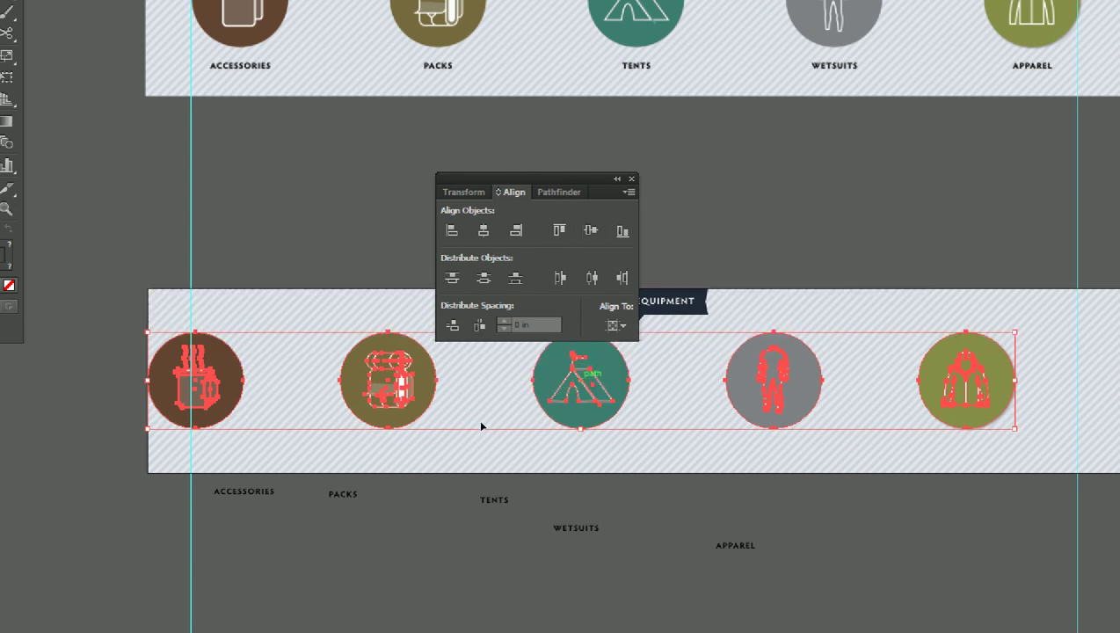
Step: Ungroup the five icons and check each one is individually selectable
{"action": "right_click", "coordinate": [545, 439]}
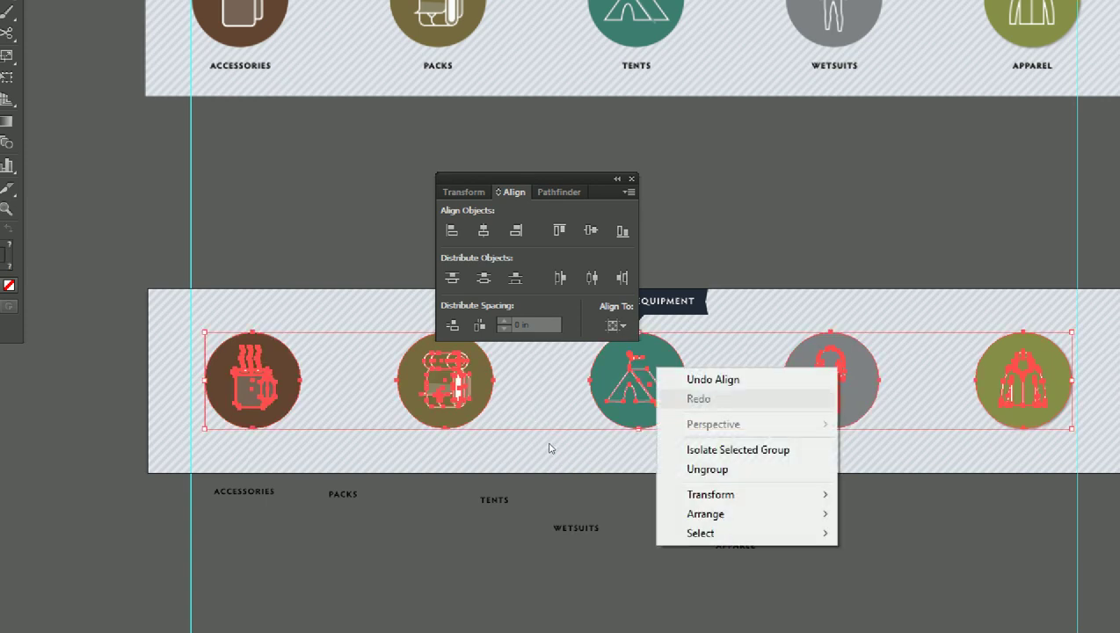
{"action": "left_click", "coordinate": [559, 482]}
{"action": "left_click", "coordinate": [344, 424]}
{"action": "left_click", "coordinate": [278, 422]}
{"action": "left_click", "coordinate": [445, 417]}
{"action": "left_click", "coordinate": [638, 425]}
{"action": "left_click", "coordinate": [827, 397]}
{"action": "left_click", "coordinate": [361, 525]}
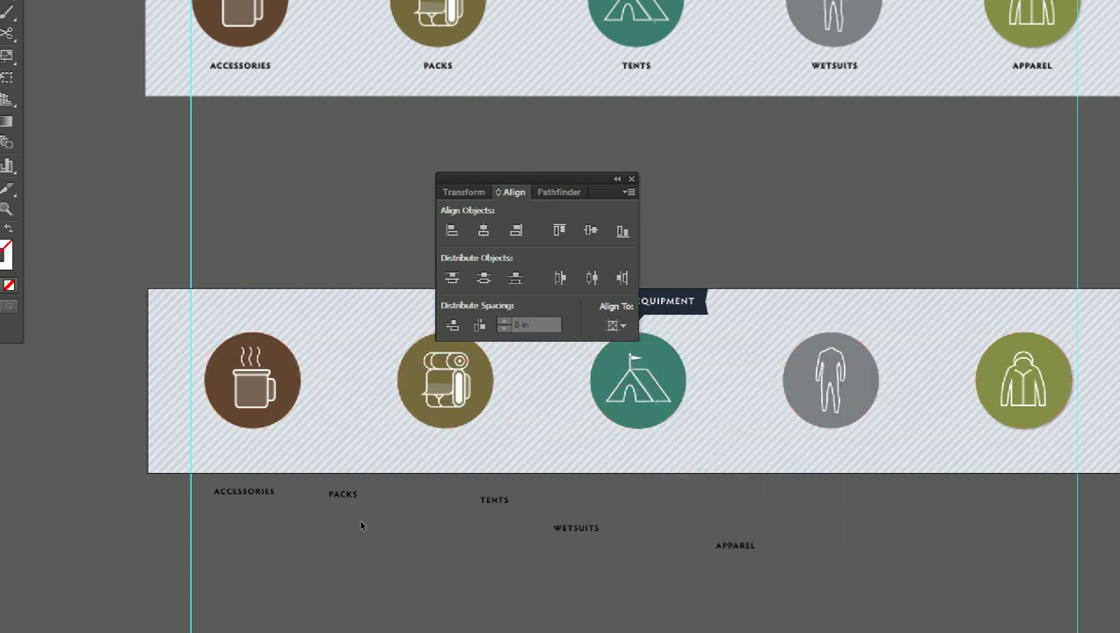
Step: Drag the level label row down beneath the icons and select the ACCESSORIES label
{"action": "mouse_move", "coordinate": [244, 491]}
{"action": "left_mouse_down"}
{"action": "mouse_move", "coordinate": [246, 454]}
{"action": "mouse_move", "coordinate": [493, 513]}
{"action": "mouse_move", "coordinate": [766, 547]}
{"action": "left_mouse_up"}
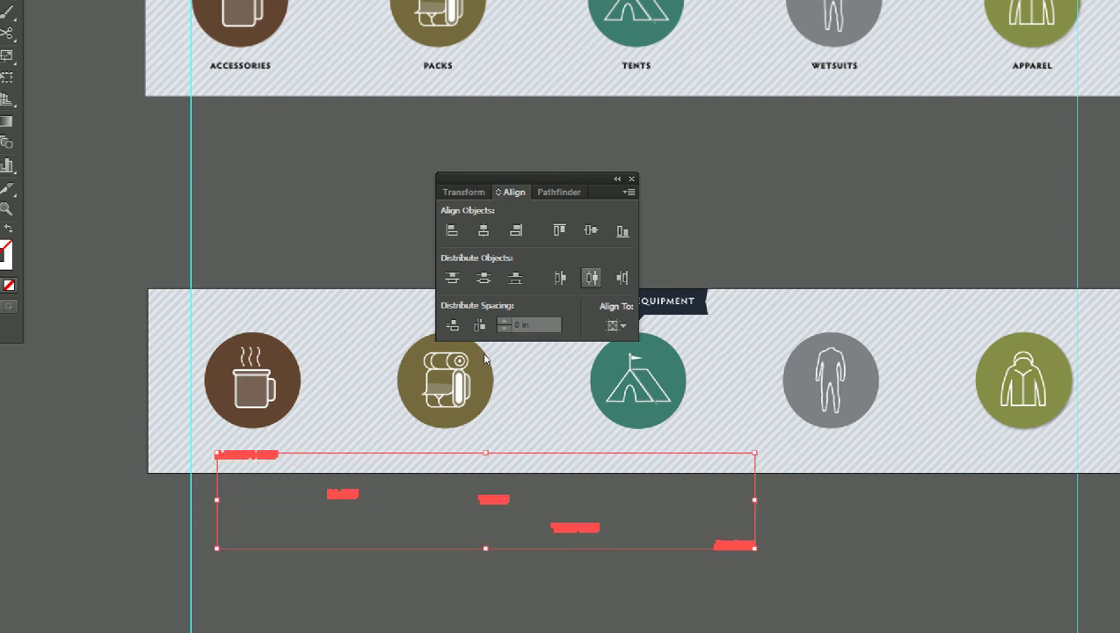
{"action": "left_click_drag", "start_coordinate": [425, 426], "coordinate": [420, 475]}
{"action": "left_click", "coordinate": [400, 524]}
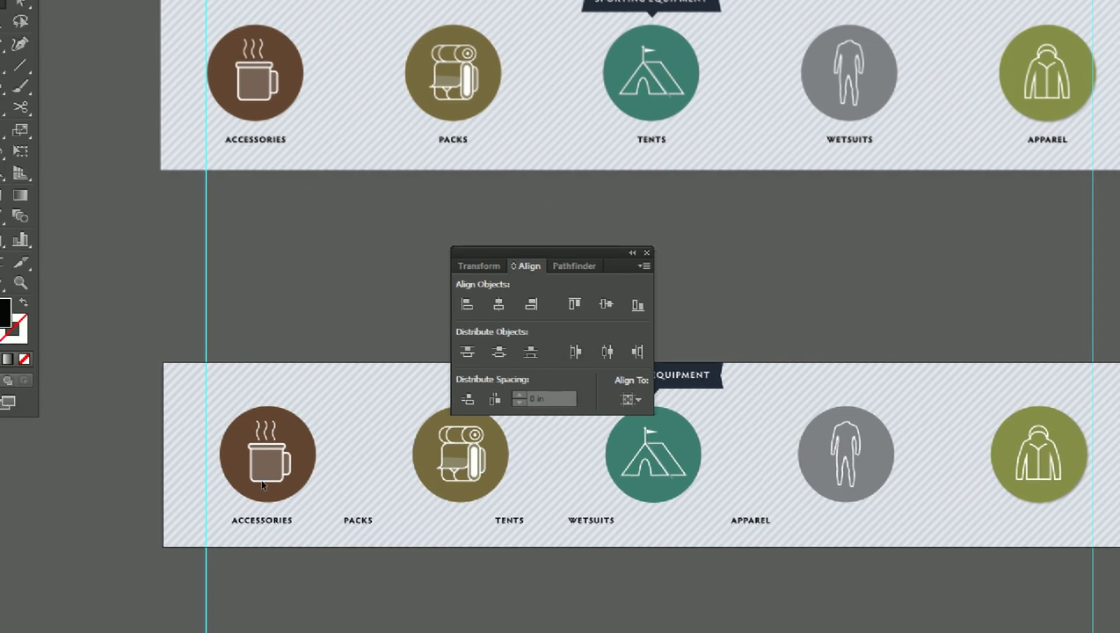
{"action": "left_click_drag", "start_coordinate": [262, 518], "coordinate": [271, 390]}
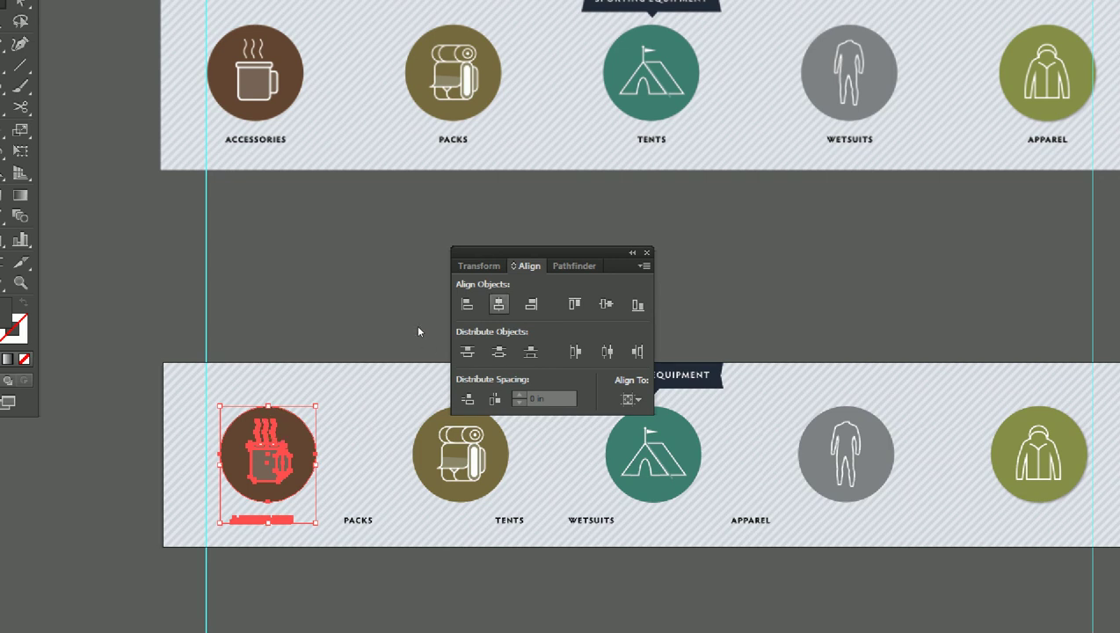
Step: Center the ACCESSORIES label horizontally under the cup circle
{"action": "left_click", "coordinate": [498, 303]}
{"action": "key", "text": "ctrl+z"}
{"action": "left_click", "coordinate": [631, 399]}
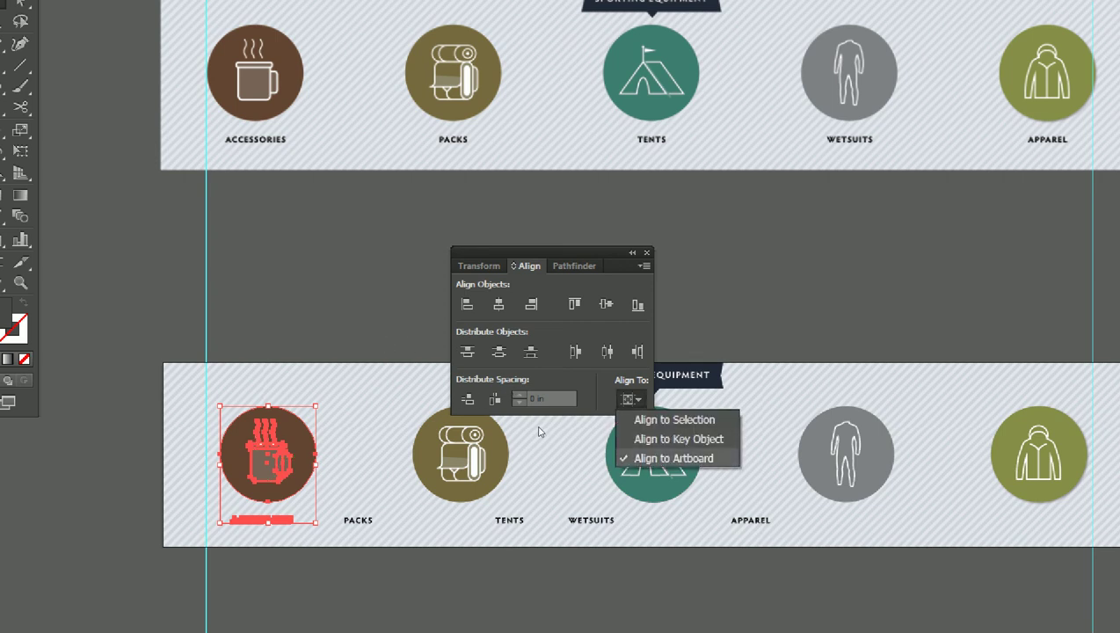
{"action": "left_click", "coordinate": [531, 408]}
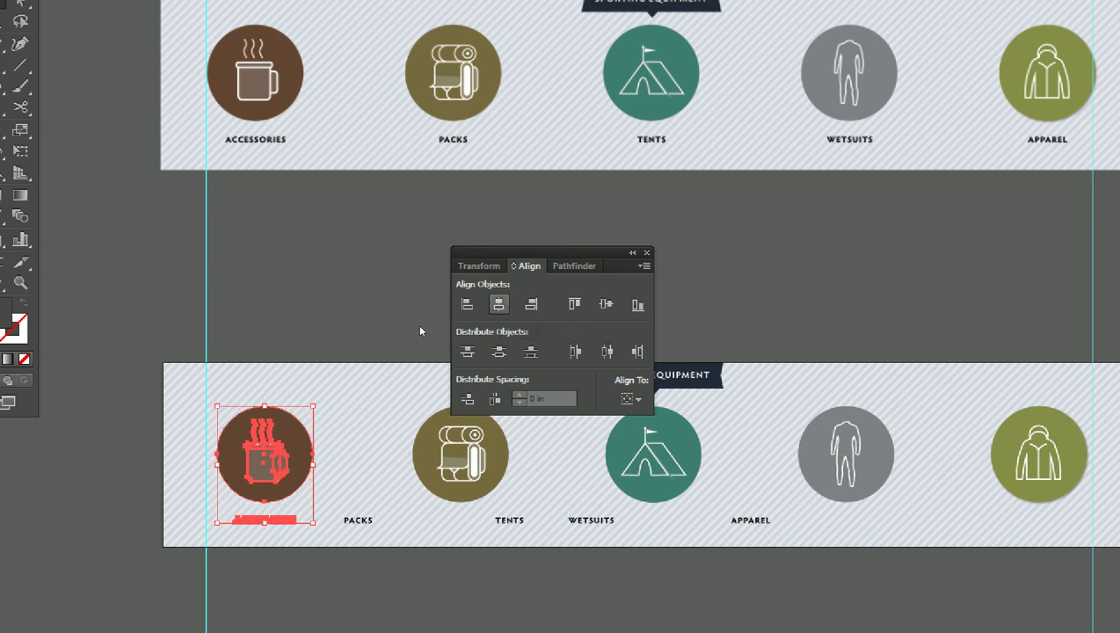
{"action": "key", "text": "a"}
{"action": "key", "text": "v"}
{"action": "key", "text": "Right"}
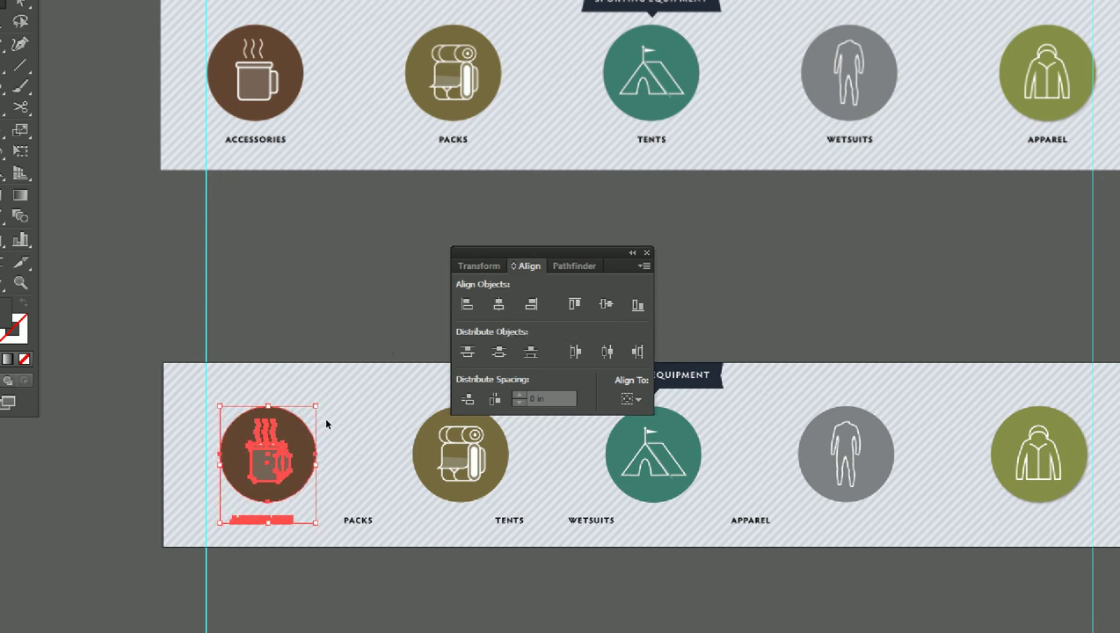
{"action": "left_click", "coordinate": [334, 413]}
{"action": "left_click", "coordinate": [285, 411]}
{"action": "left_click", "coordinate": [323, 405]}
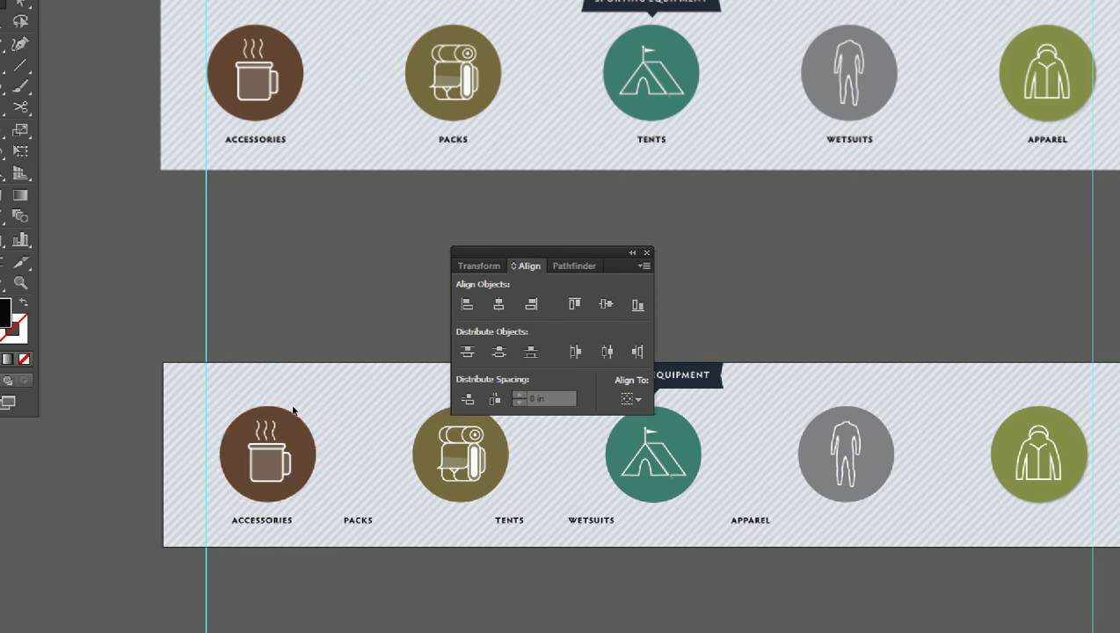
{"action": "left_click", "coordinate": [299, 419]}
{"action": "left_click_drag", "start_coordinate": [235, 384], "coordinate": [286, 534]}
Step: Center the PACKS and TENTS labels under their icon circles
{"action": "left_click_drag", "start_coordinate": [315, 405], "coordinate": [385, 485]}
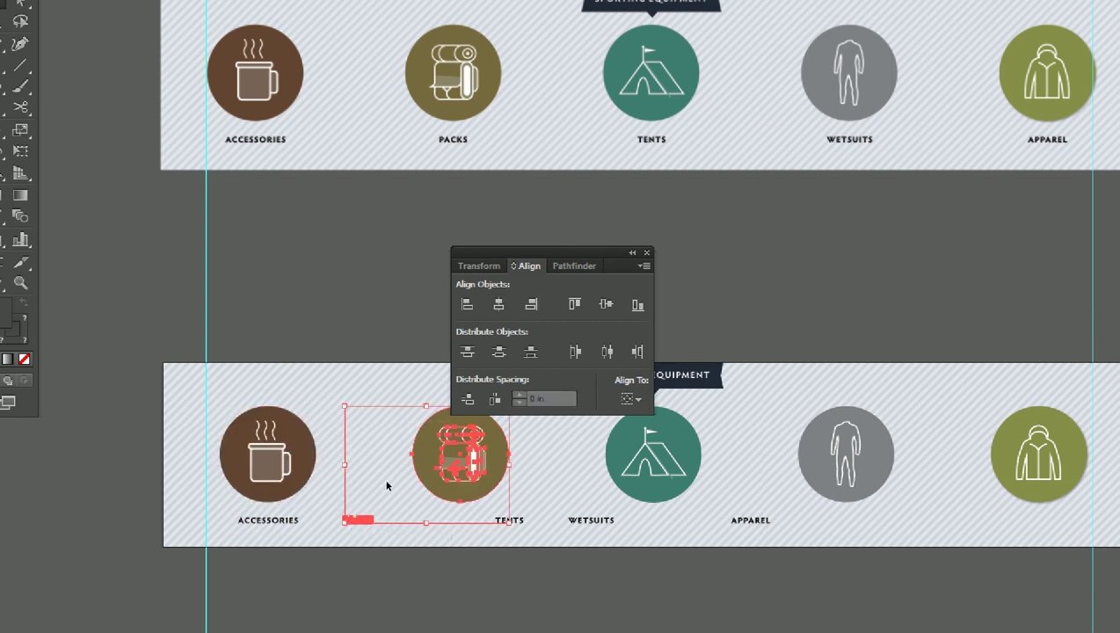
{"action": "left_click", "coordinate": [425, 422]}
{"action": "left_click", "coordinate": [651, 453]}
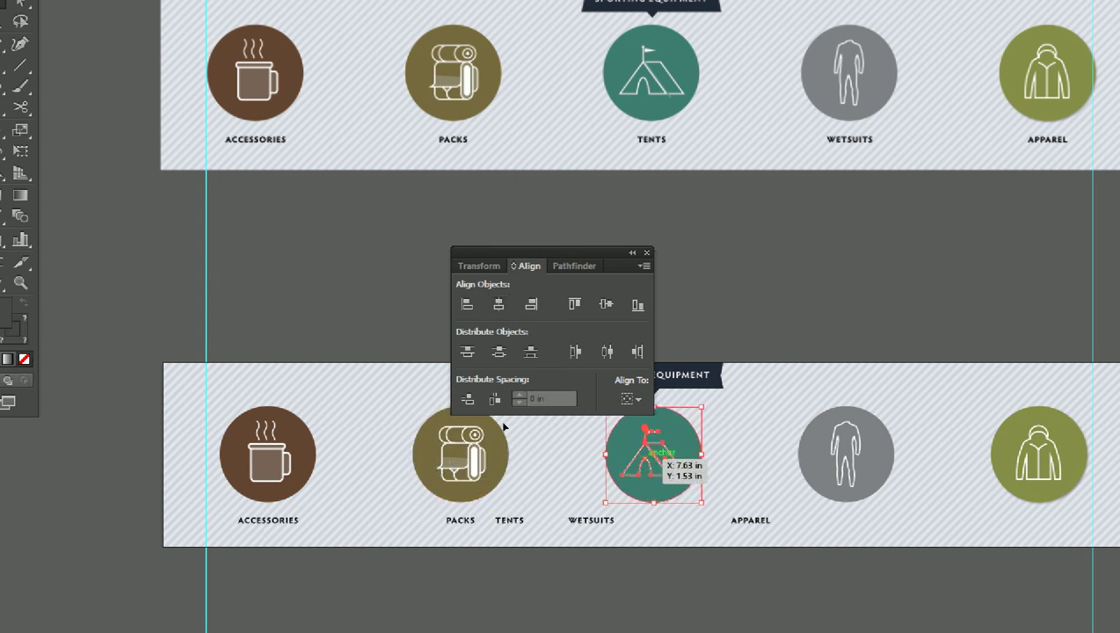
{"action": "left_click", "coordinate": [527, 423]}
{"action": "key", "text": "ctrl+z"}
{"action": "left_click", "coordinate": [509, 520]}
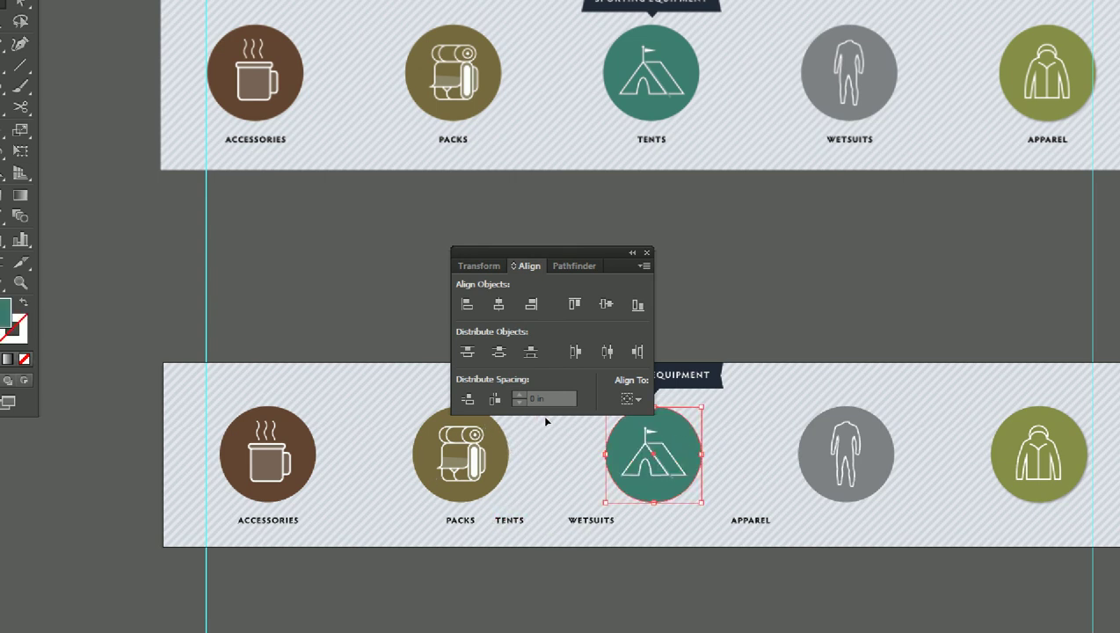
{"action": "left_click_drag", "start_coordinate": [518, 438], "coordinate": [528, 523]}
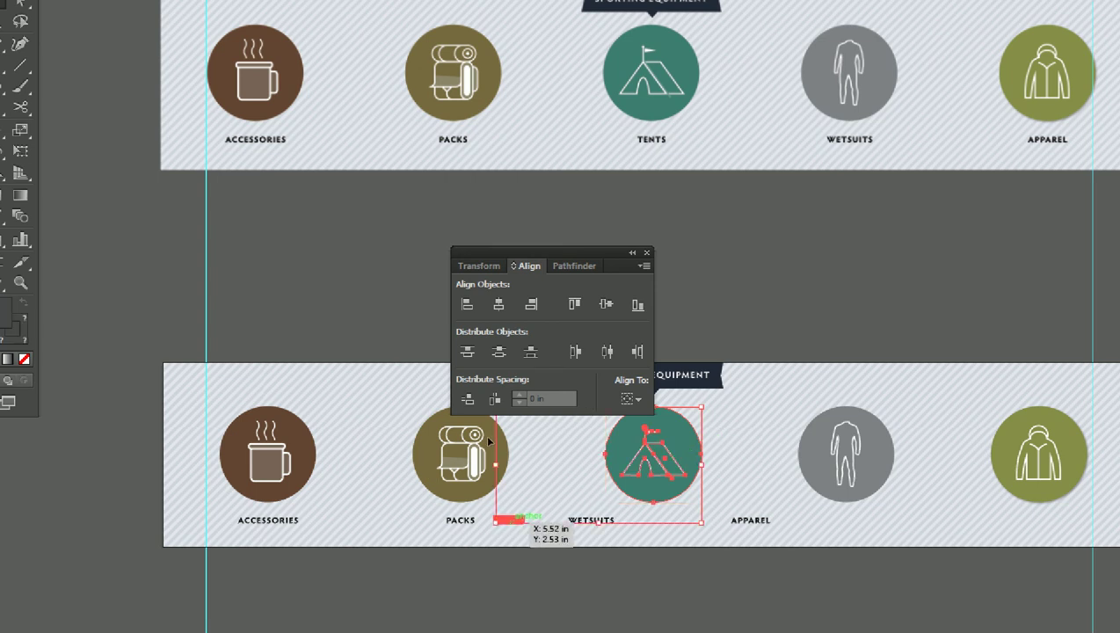
{"action": "left_click", "coordinate": [482, 504]}
Step: Center the WETSUITS and APPAREL labels under their icon circles
{"action": "left_click", "coordinate": [589, 520]}
{"action": "left_click", "coordinate": [844, 453], "text": "shift"}
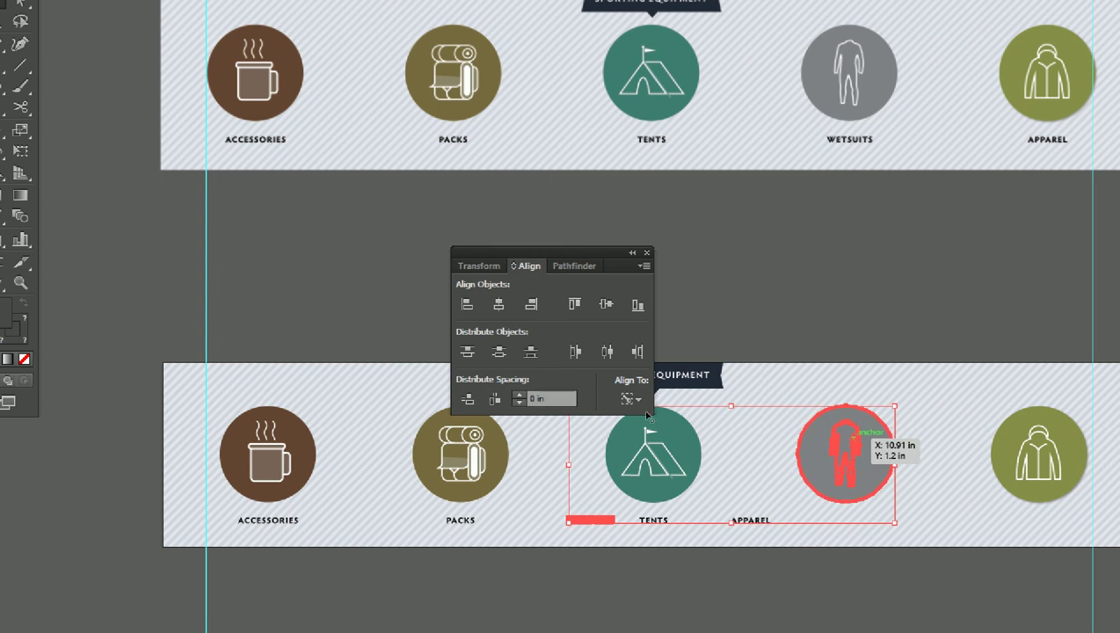
{"action": "left_click", "coordinate": [498, 303]}
{"action": "left_click", "coordinate": [581, 446]}
{"action": "left_click", "coordinate": [749, 520]}
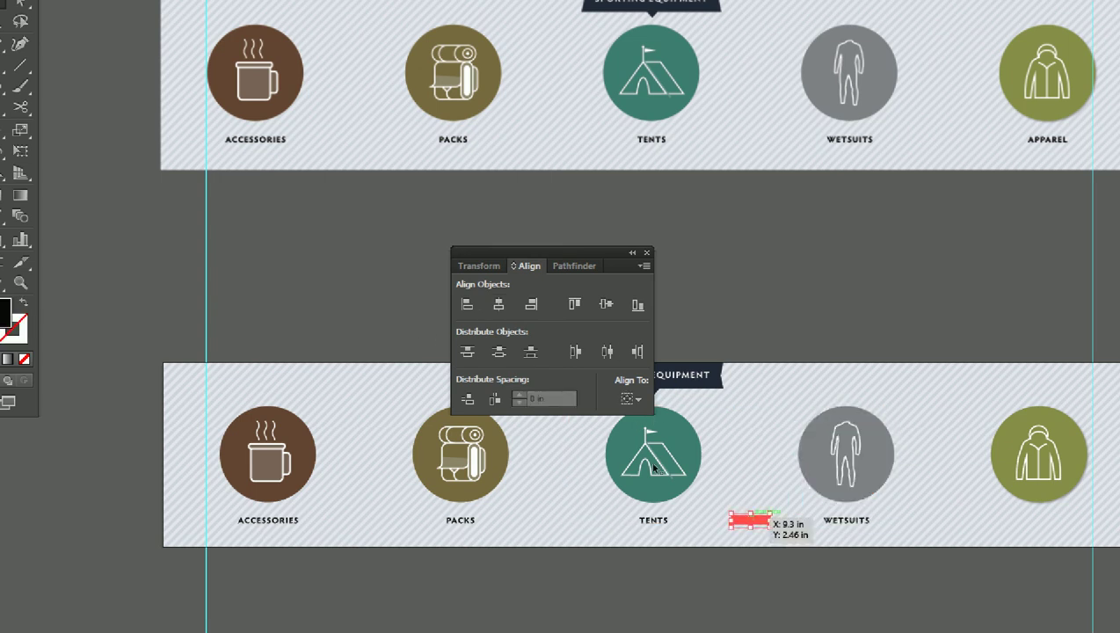
{"action": "left_click", "coordinate": [1038, 443], "text": "shift"}
{"action": "left_click", "coordinate": [498, 303]}
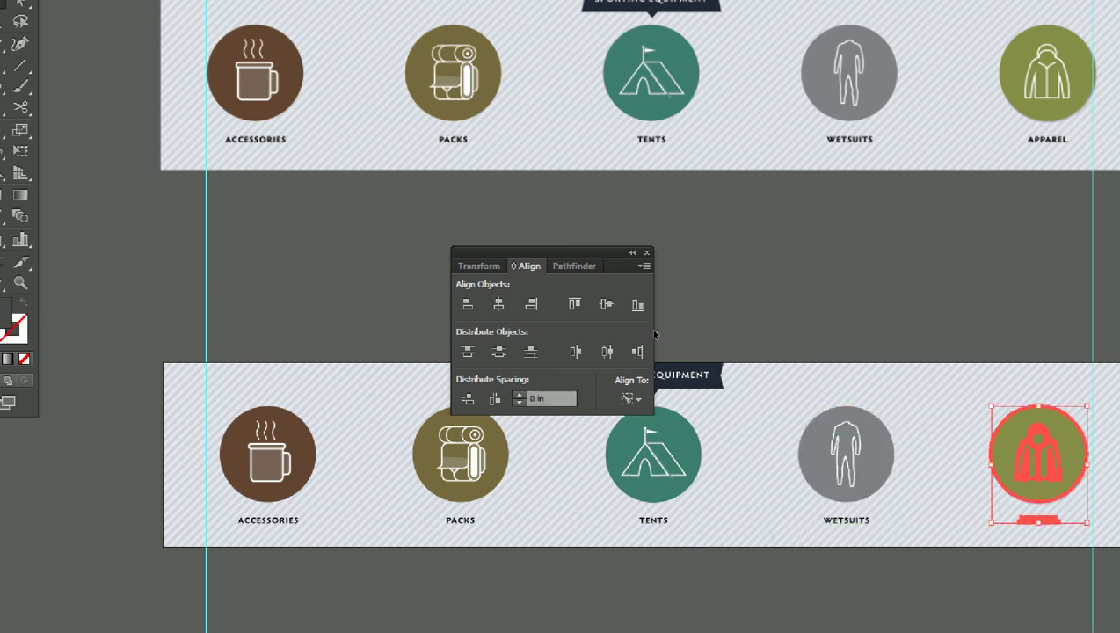
{"action": "left_click", "coordinate": [653, 334]}
{"action": "key", "text": "ctrl+minus"}
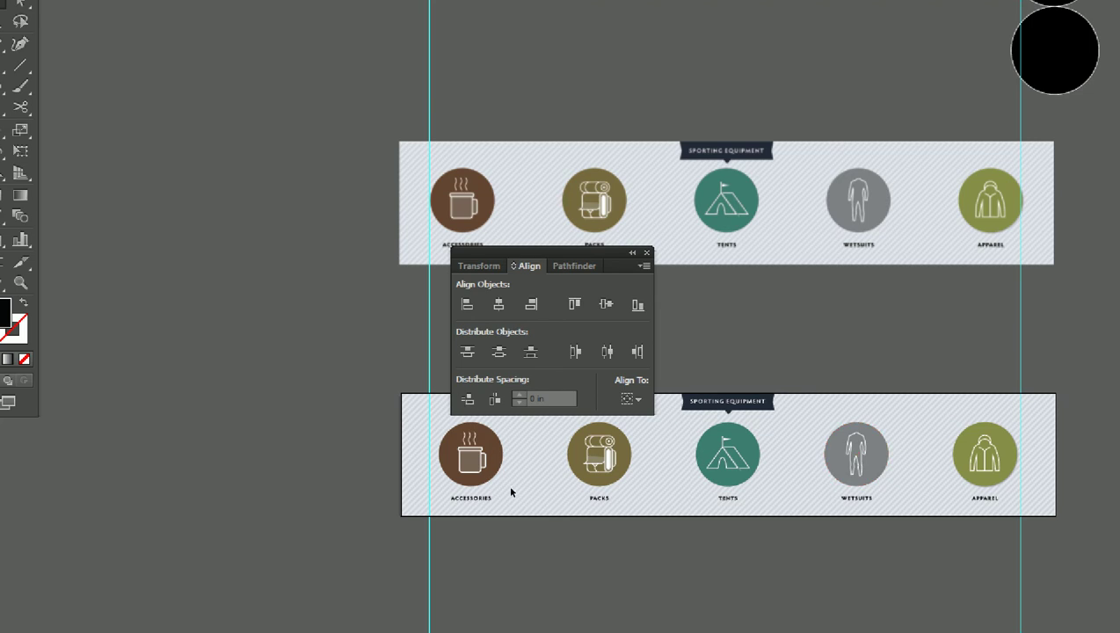
Step: Move the Align panel off to the left of the banners
{"action": "scroll", "coordinate": [495, 488], "scroll_direction": "up", "scroll_amount": 1}
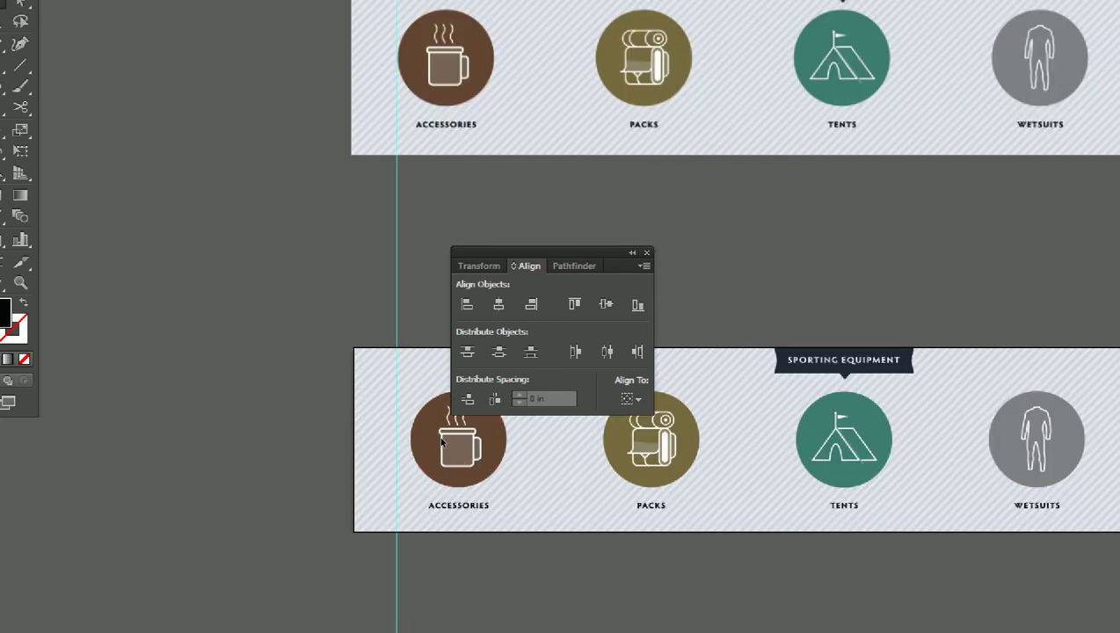
{"action": "scroll", "coordinate": [519, 457], "scroll_direction": "down", "scroll_amount": 1}
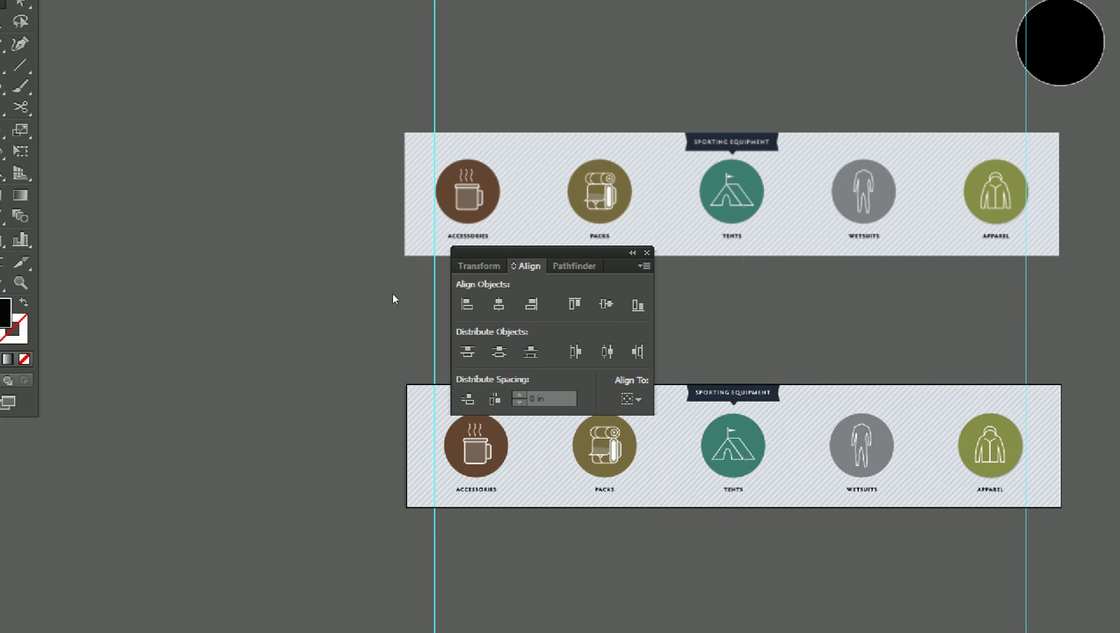
{"action": "left_click_drag", "start_coordinate": [609, 273], "coordinate": [253, 335]}
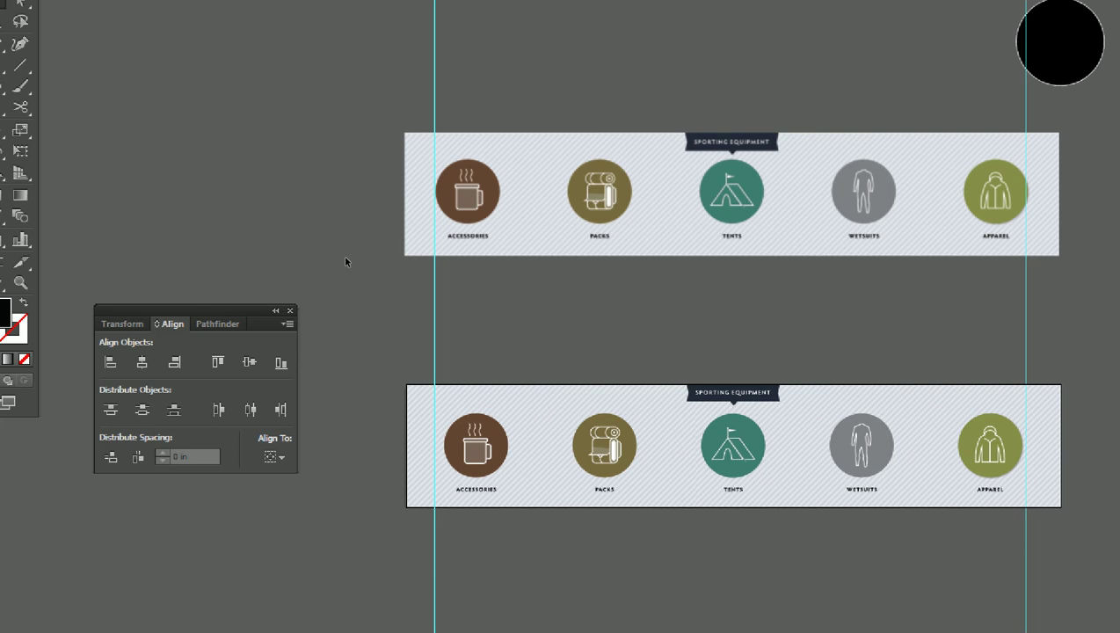
Step: Draw temporary Paintbrush annotations on the banners, then undo them
{"action": "key", "text": "b"}
{"action": "left_click_drag", "start_coordinate": [320, 299], "coordinate": [485, 293]}
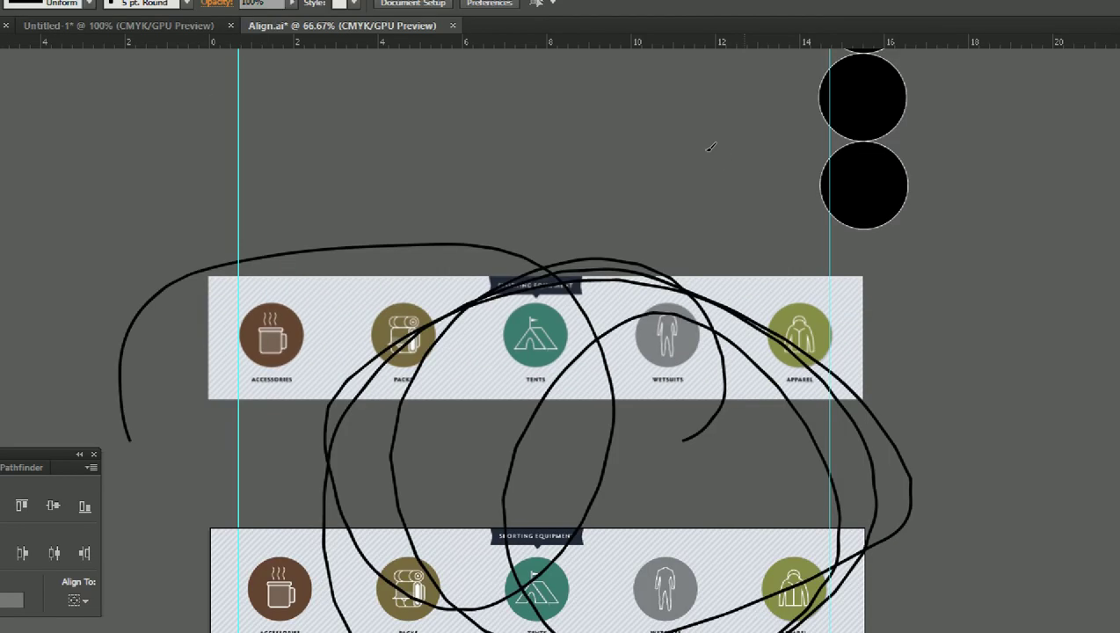
{"action": "left_click_drag", "start_coordinate": [738, 197], "coordinate": [822, 202]}
{"action": "key", "text": "ctrl+z"}
{"action": "key", "text": "ctrl+z"}
{"action": "mouse_move", "coordinate": [359, 394]}
{"action": "left_mouse_down"}
{"action": "mouse_move", "coordinate": [409, 465]}
{"action": "mouse_move", "coordinate": [429, 440]}
{"action": "left_mouse_up"}
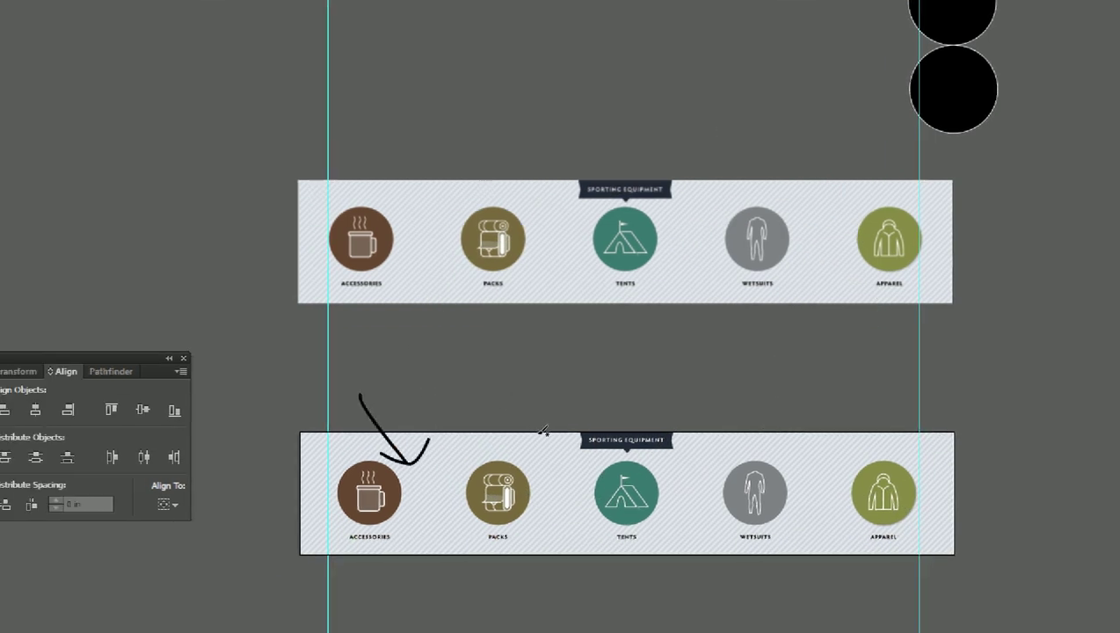
{"action": "key", "text": "ctrl+z"}
{"action": "key", "text": "ctrl+z"}
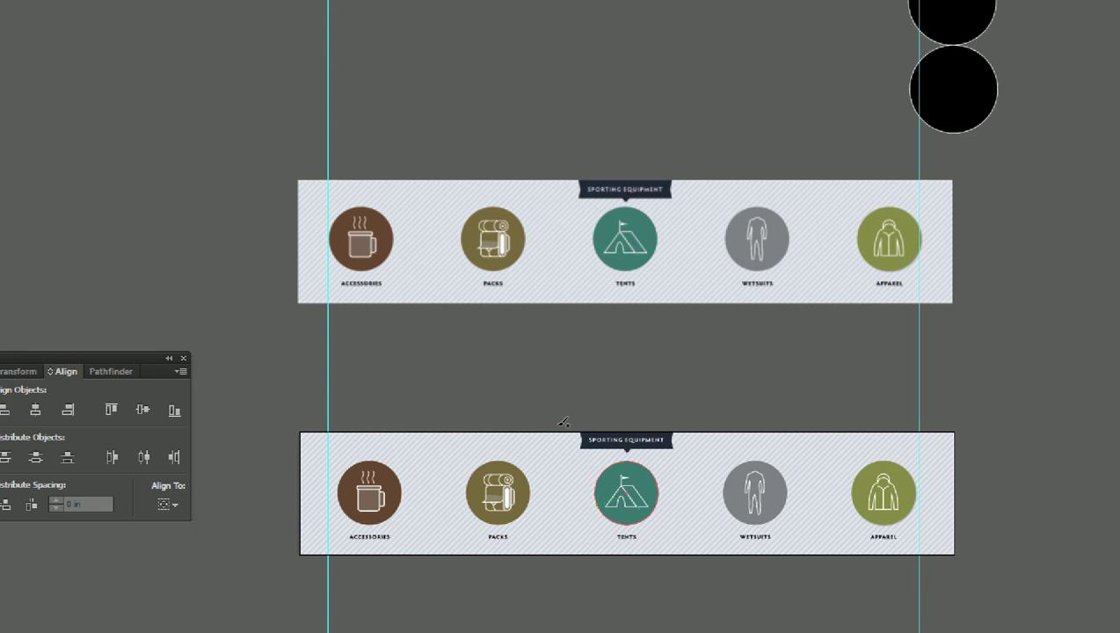
{"action": "left_click", "coordinate": [103, 13]}
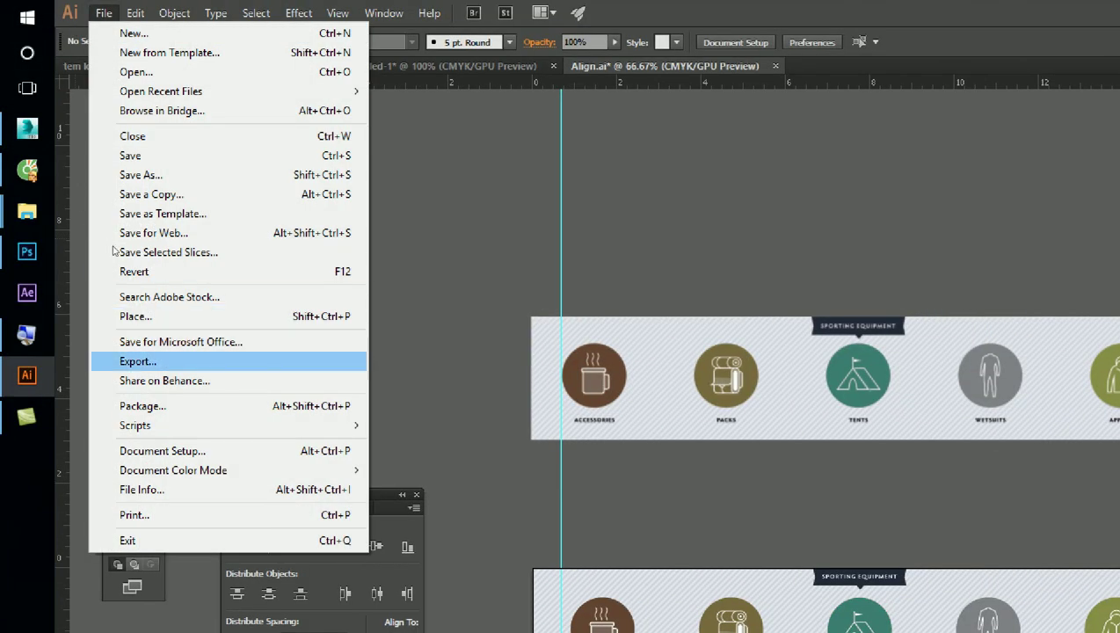
{"action": "key", "text": "Return"}
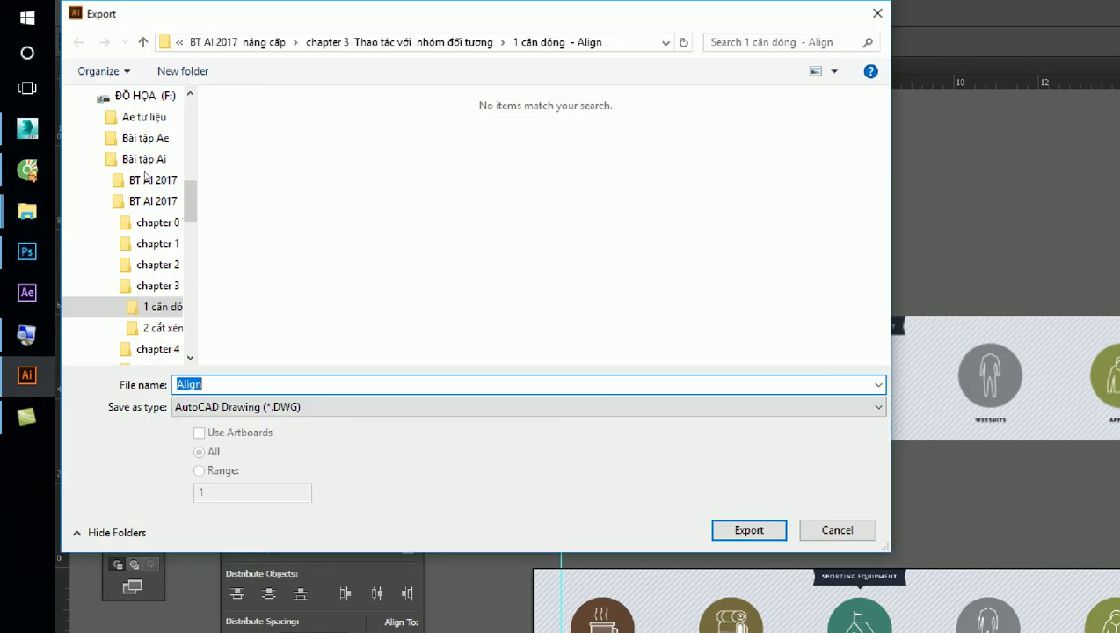
{"action": "scroll", "coordinate": [131, 150], "scroll_direction": "up", "scroll_amount": 2}
{"action": "scroll", "coordinate": [123, 132], "scroll_direction": "up", "scroll_amount": 5}
{"action": "left_click", "coordinate": [126, 145]}
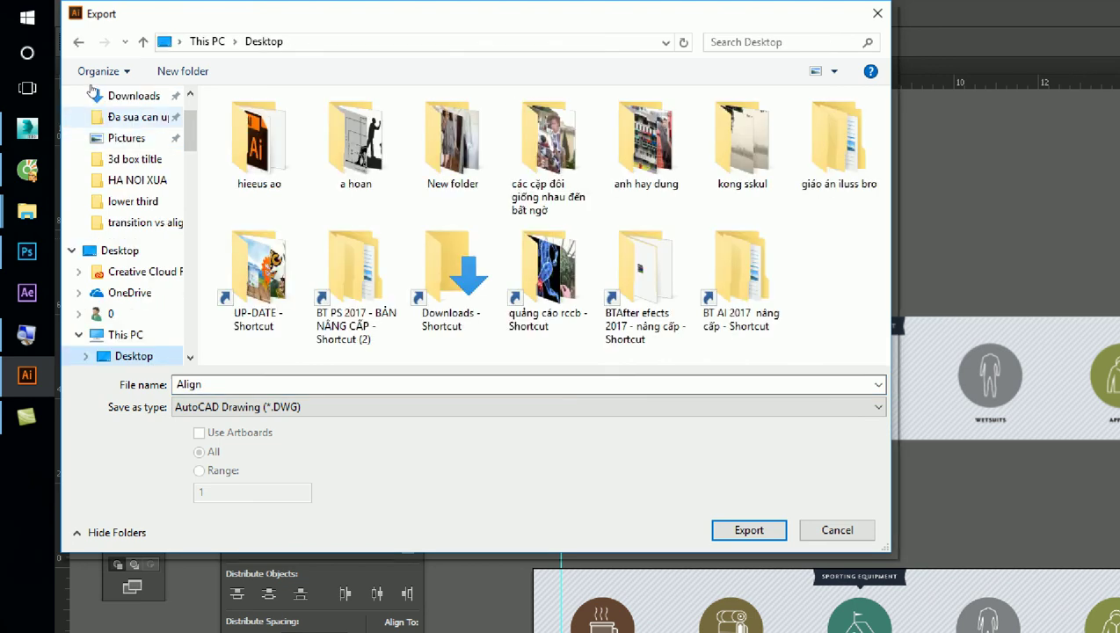
{"action": "key", "text": "alt+Down"}
{"action": "key", "text": "Down"}
{"action": "key", "text": "Down"}
{"action": "key", "text": "Down"}
{"action": "key", "text": "Down"}
{"action": "key", "text": "Down"}
{"action": "key", "text": "Return"}
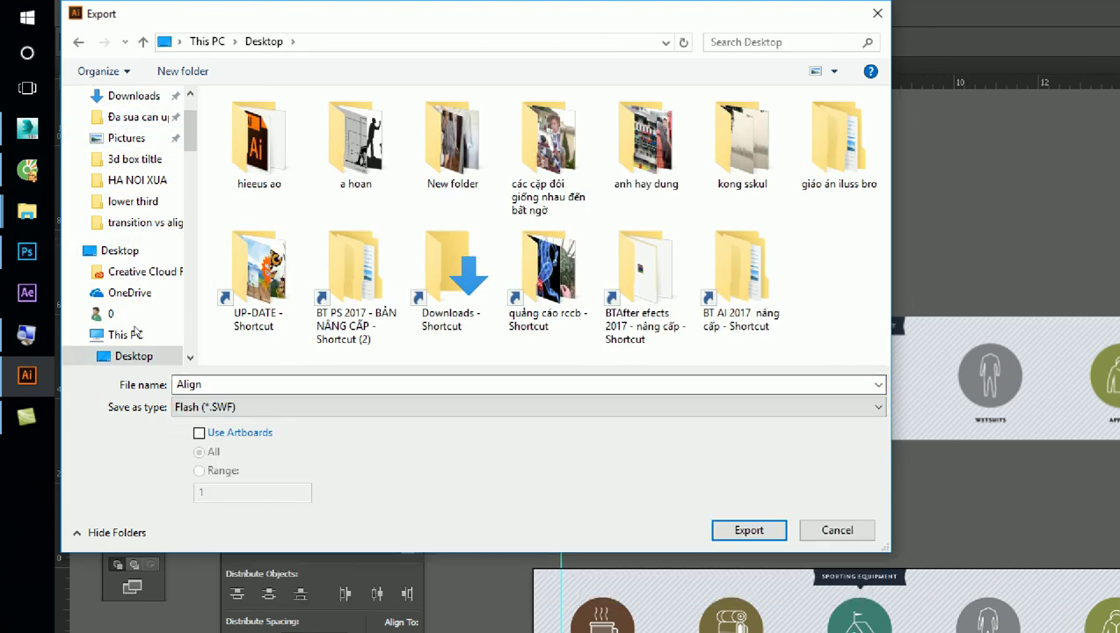
{"action": "key", "text": "Tab"}
{"action": "key", "text": "space"}
{"action": "key", "text": "shift+Tab"}
{"action": "key", "text": "Home"}
{"action": "key", "text": "alt+Down"}
{"action": "key", "text": "Down"}
{"action": "key", "text": "Down"}
{"action": "key", "text": "Down"}
{"action": "key", "text": "Return"}
{"action": "key", "text": "alt+Down"}
{"action": "key", "text": "Down"}
{"action": "key", "text": "Down"}
{"action": "key", "text": "Down"}
{"action": "key", "text": "Return"}
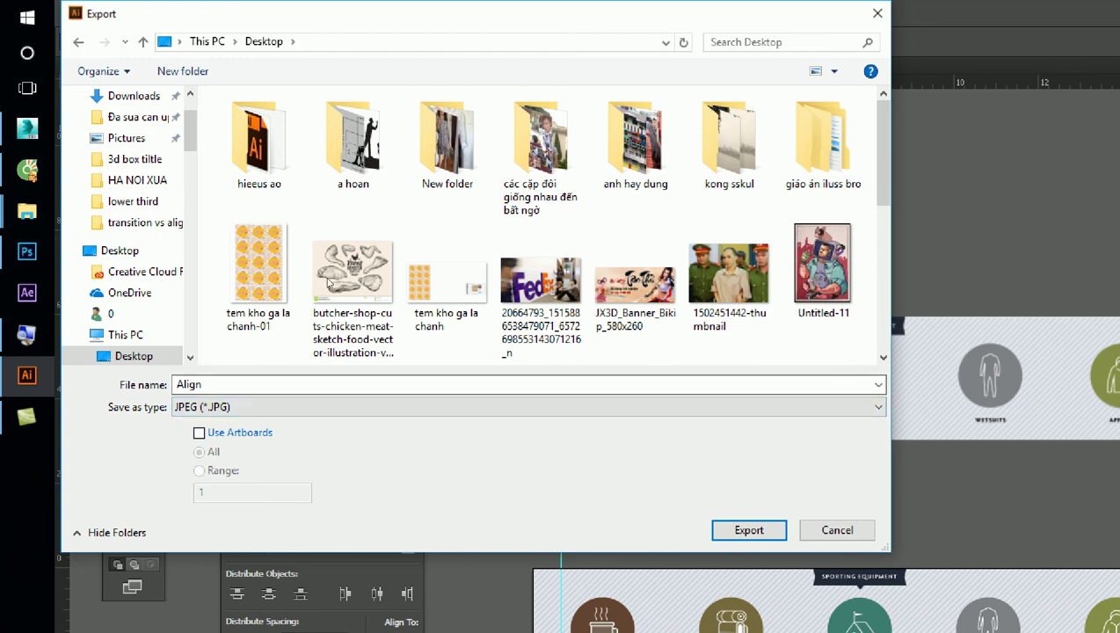
{"action": "key", "text": "Tab"}
{"action": "key", "text": "space"}
{"action": "key", "text": "Return"}
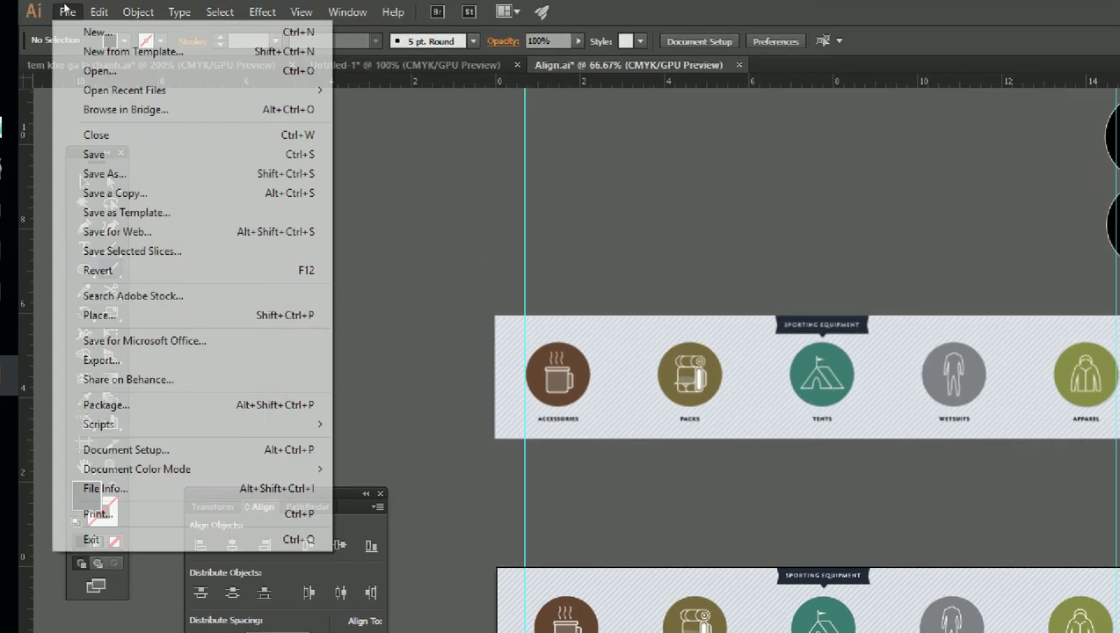
Step: Start a JPEG export of the document, then cancel the export dialog
{"action": "left_click", "coordinate": [67, 12]}
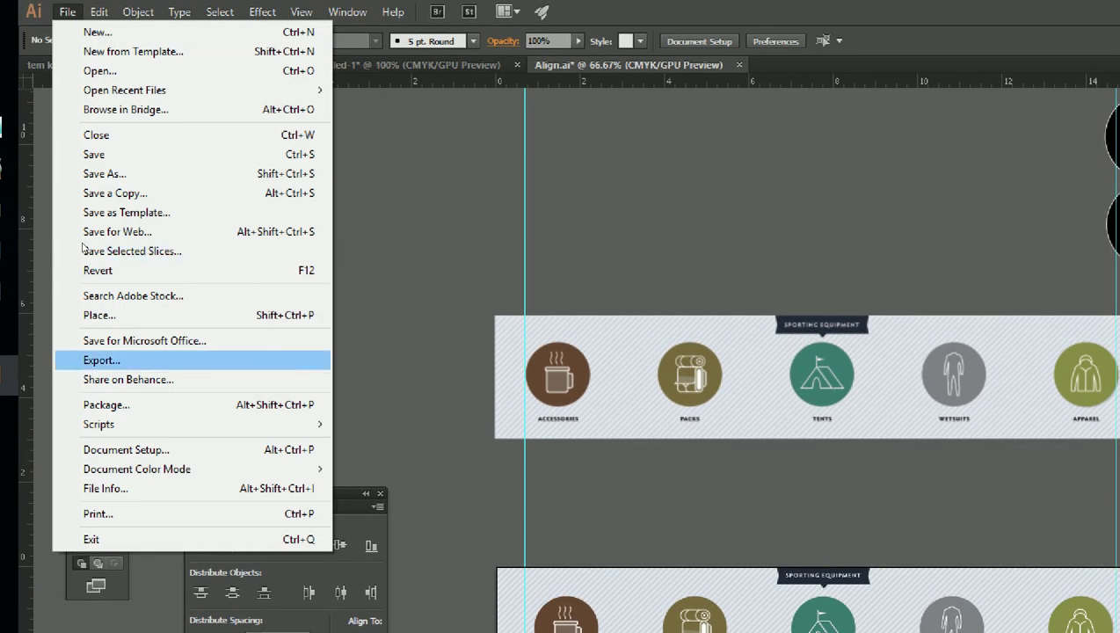
{"action": "left_click", "coordinate": [101, 360]}
{"action": "key", "text": "Tab"}
{"action": "key", "text": "alt+Down"}
{"action": "key", "text": "Down"}
{"action": "key", "text": "Down"}
{"action": "key", "text": "Down"}
{"action": "key", "text": "Down"}
{"action": "key", "text": "Down"}
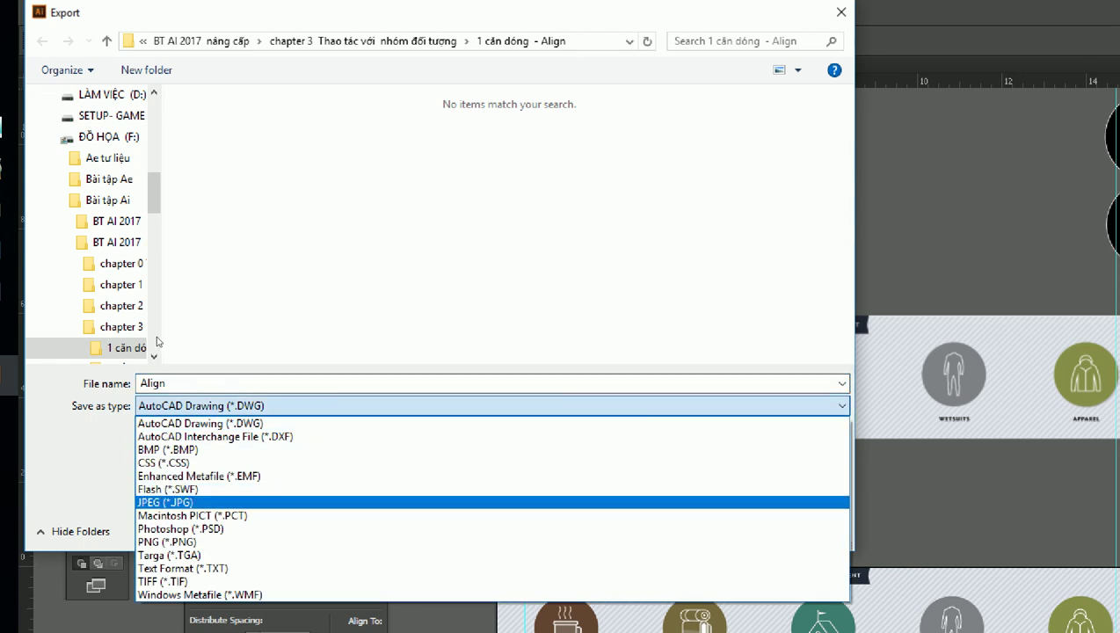
{"action": "key", "text": "Escape"}
{"action": "key", "text": "Escape"}
{"action": "left_click", "coordinate": [71, 13]}
{"action": "left_click", "coordinate": [101, 361]}
{"action": "key", "text": "Escape"}
{"action": "left_click", "coordinate": [71, 14]}
Step: Export the artboards as the JPEG Align-01 with Use Artboards checked
{"action": "key", "text": "e"}
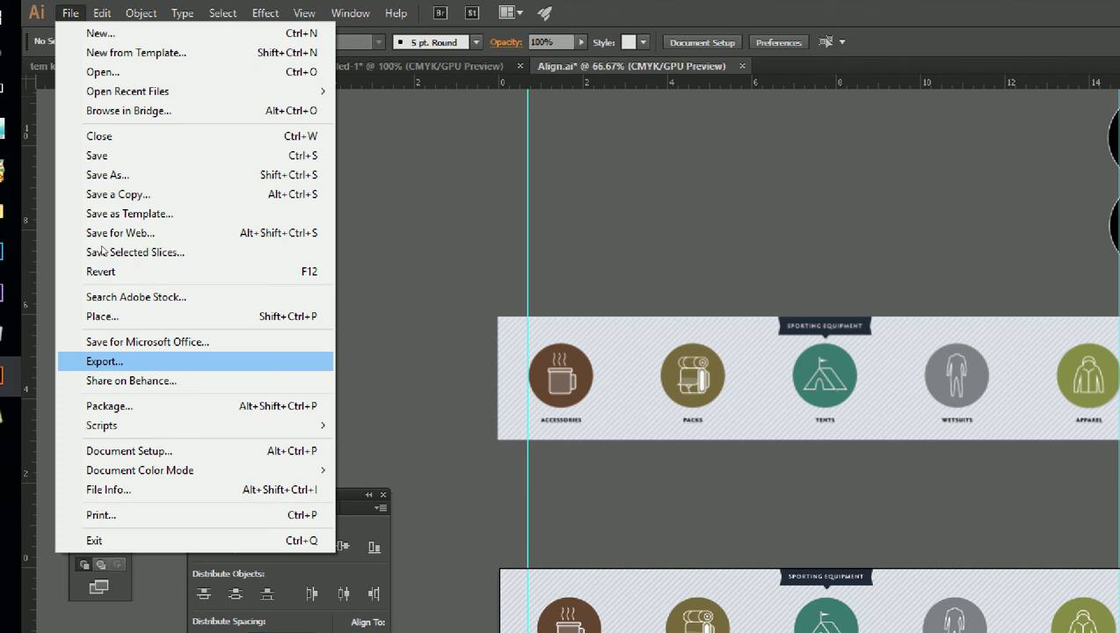
{"action": "key", "text": "Down"}
{"action": "key", "text": "Up"}
{"action": "key", "text": "Return"}
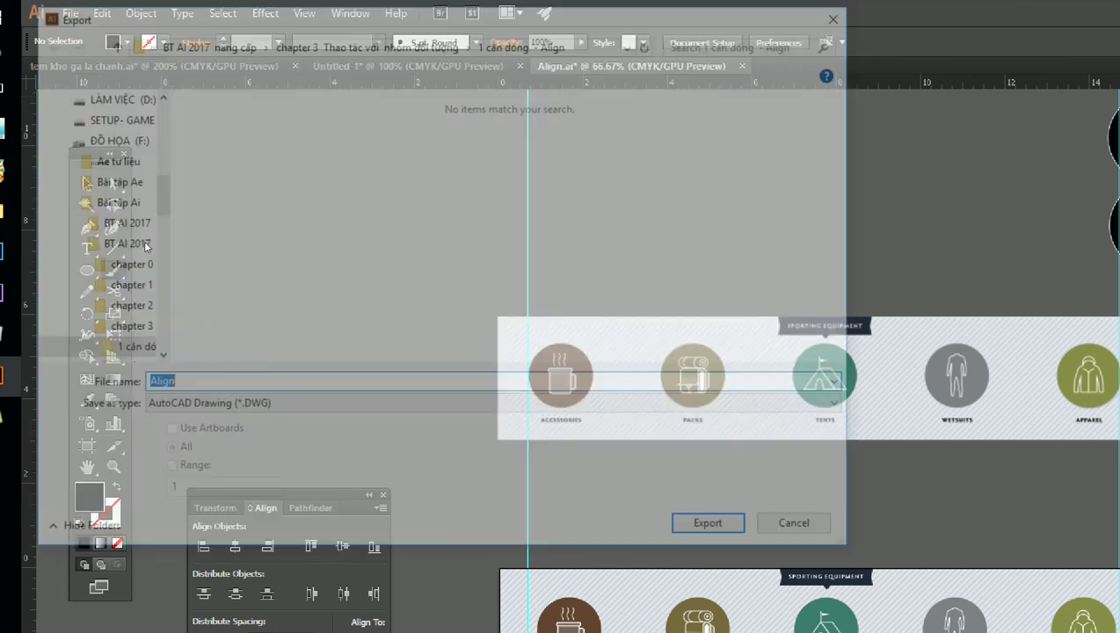
{"action": "key", "text": "Tab"}
{"action": "key", "text": "alt+Down"}
{"action": "key", "text": "Down"}
{"action": "key", "text": "Down"}
{"action": "key", "text": "Down"}
{"action": "key", "text": "Down"}
{"action": "key", "text": "Down"}
{"action": "key", "text": "Down"}
{"action": "key", "text": "Return"}
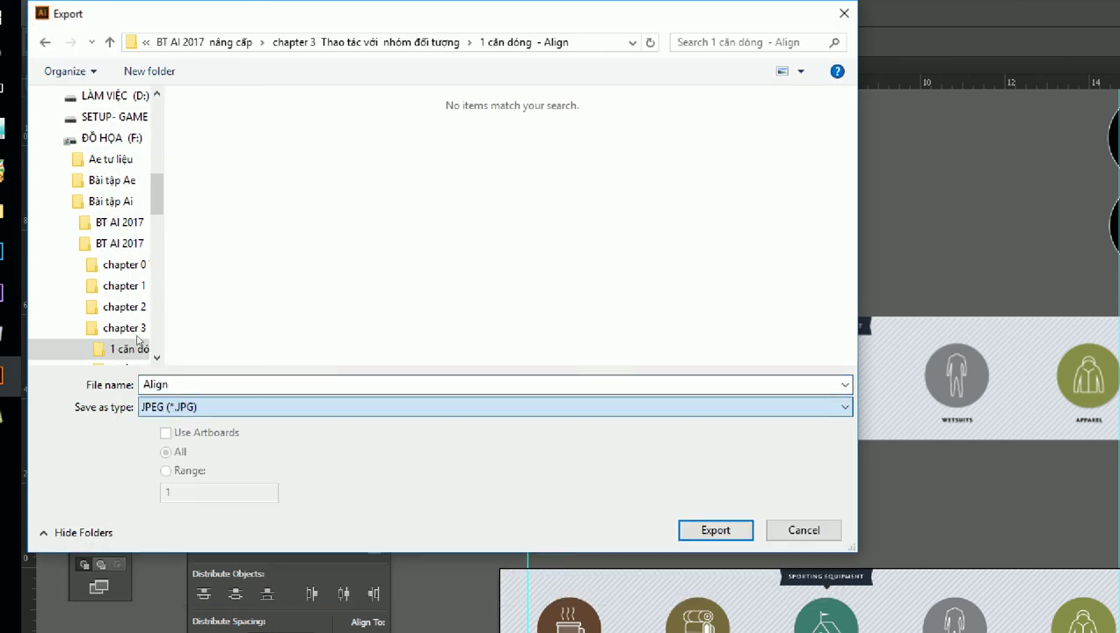
{"action": "key", "text": "Tab"}
{"action": "key", "text": "space"}
{"action": "key", "text": "space"}
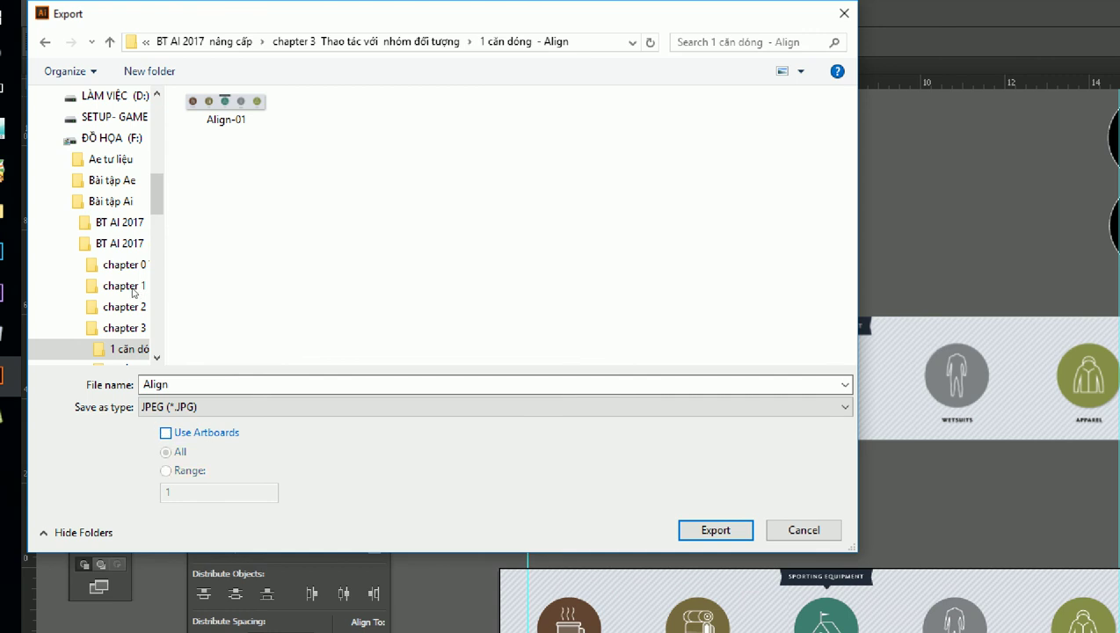
{"action": "key", "text": "Return"}
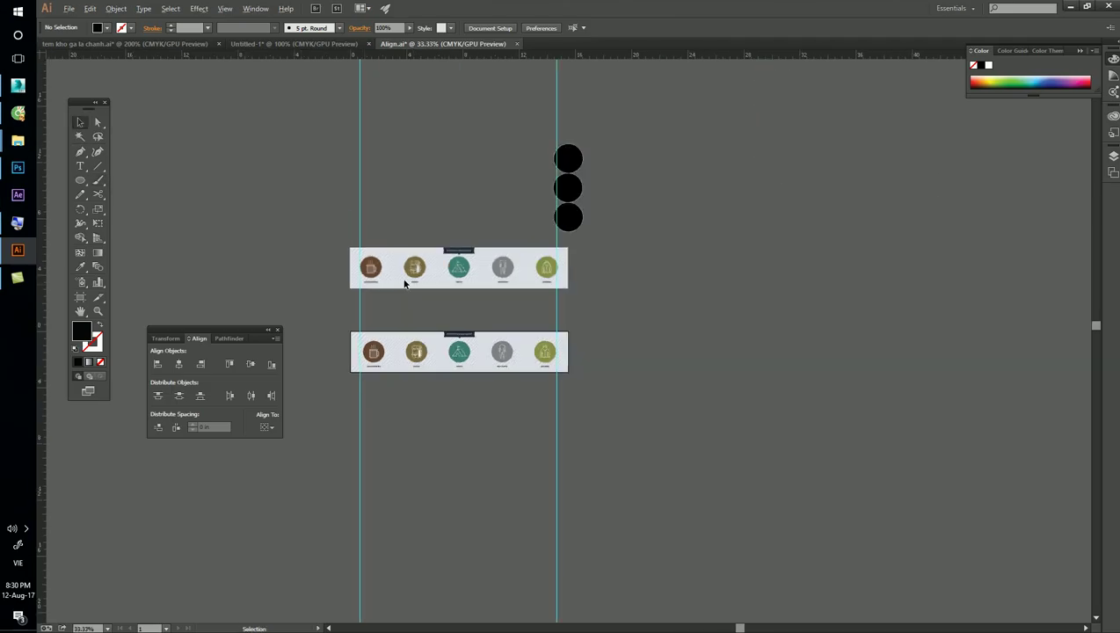
{"action": "key", "text": "ctrl+minus"}
{"action": "key", "text": "ctrl+minus"}
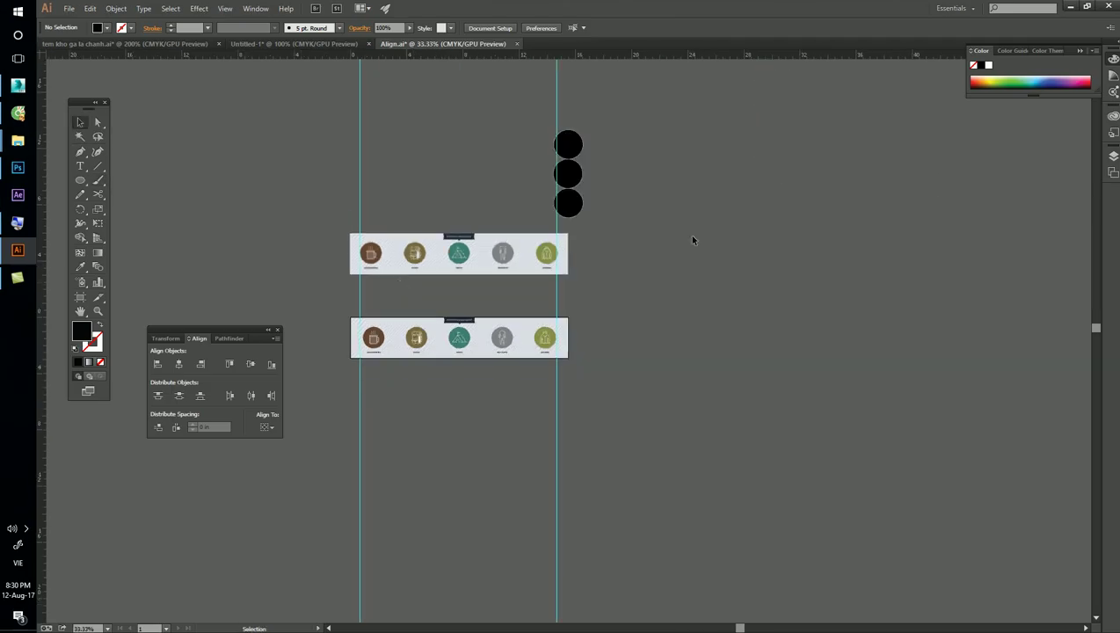